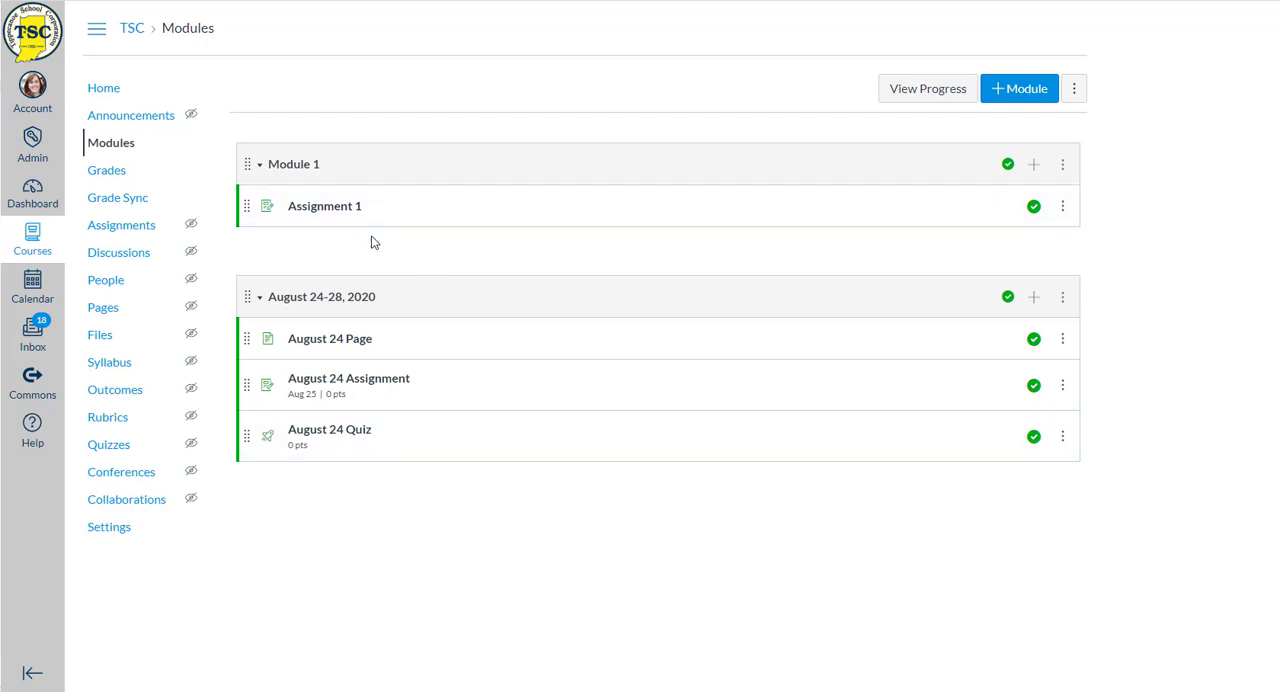
- Examine the course calendar in Student View, and look over the assignments list after leaving that view
left_click(101, 99)
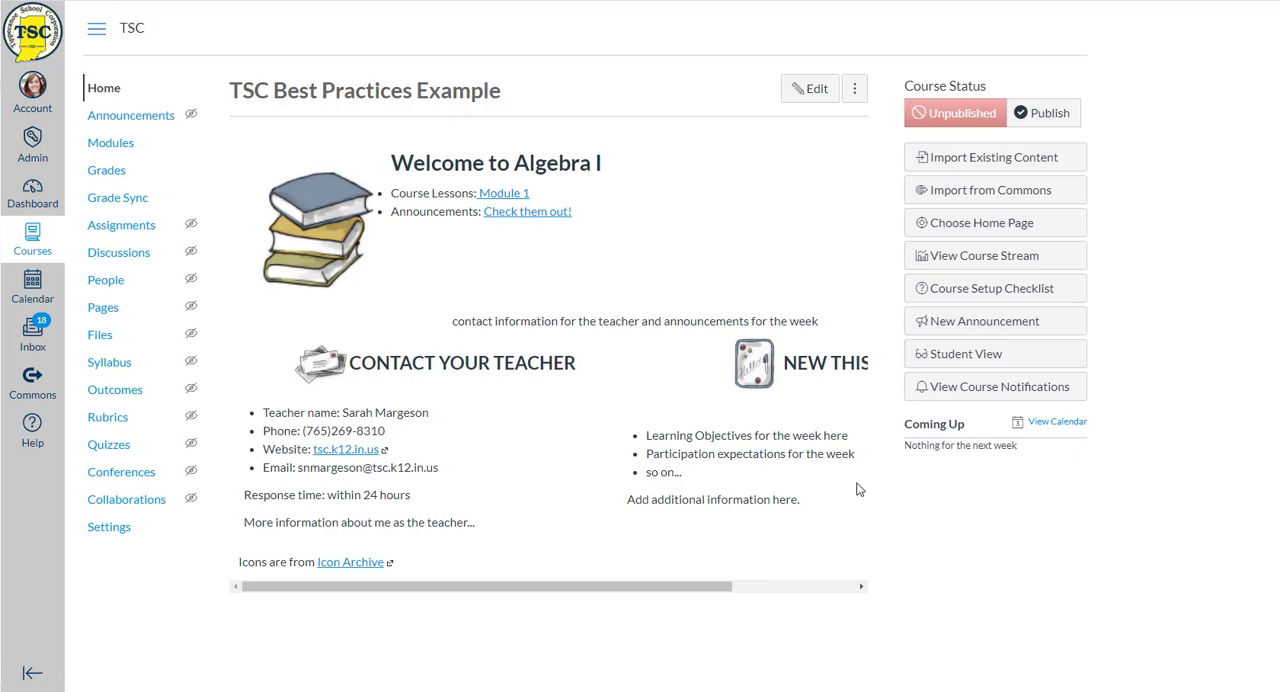
left_click(984, 358)
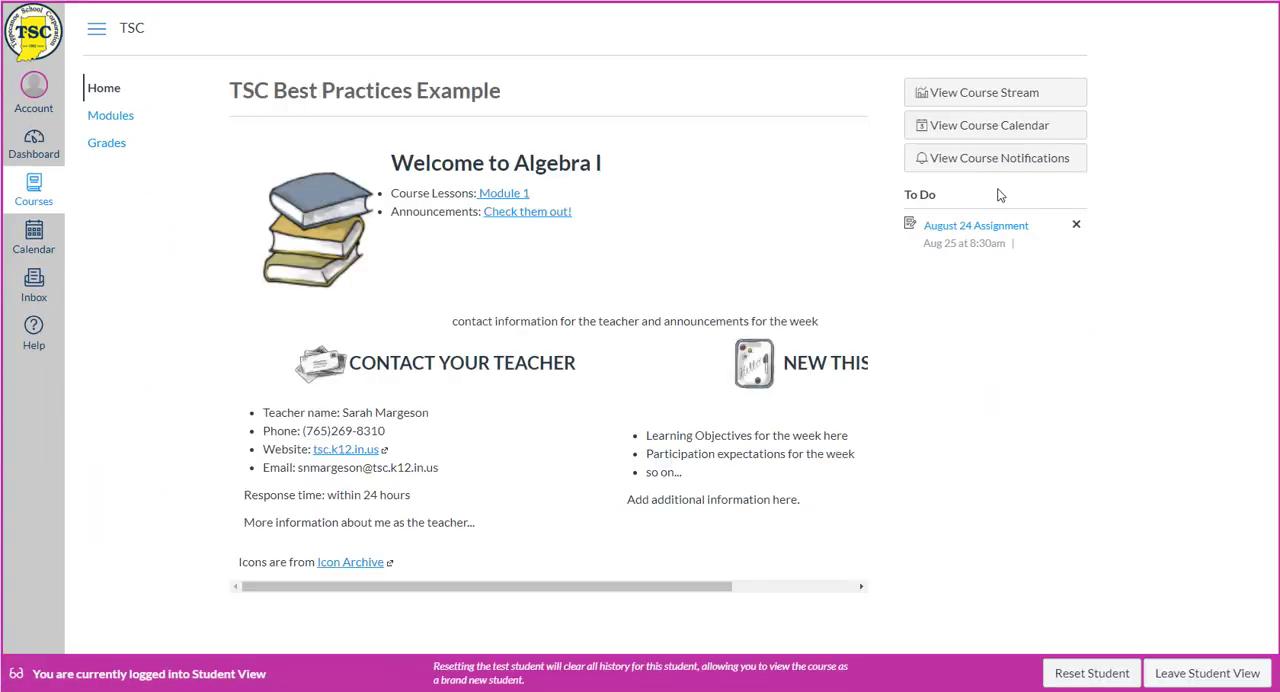
left_click(1005, 138)
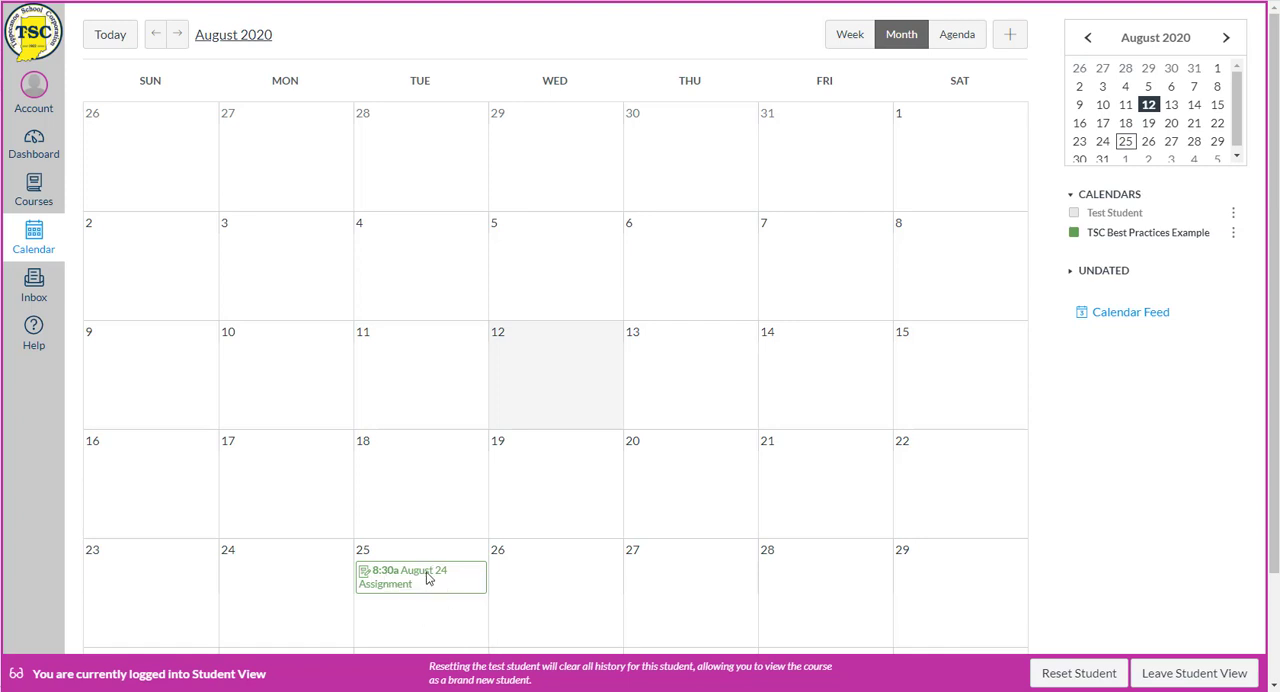
mouse_move(410, 585)
mouse_move(367, 580)
left_click(1207, 675)
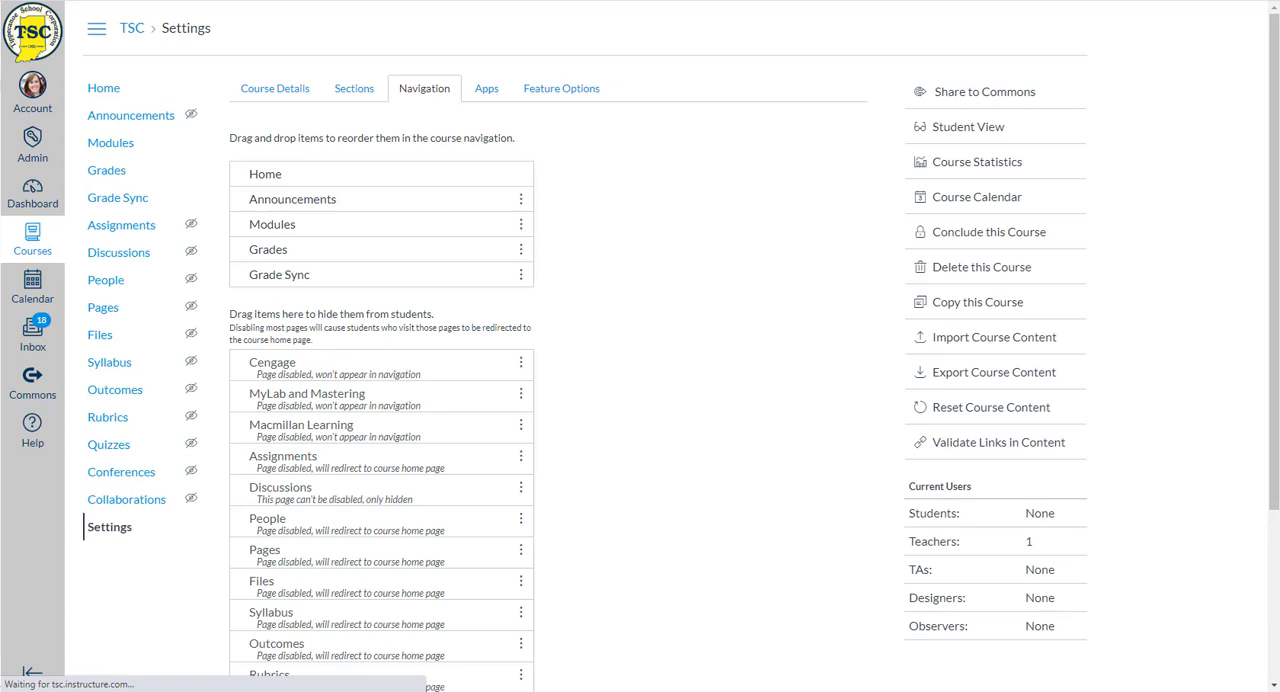
left_click(119, 228)
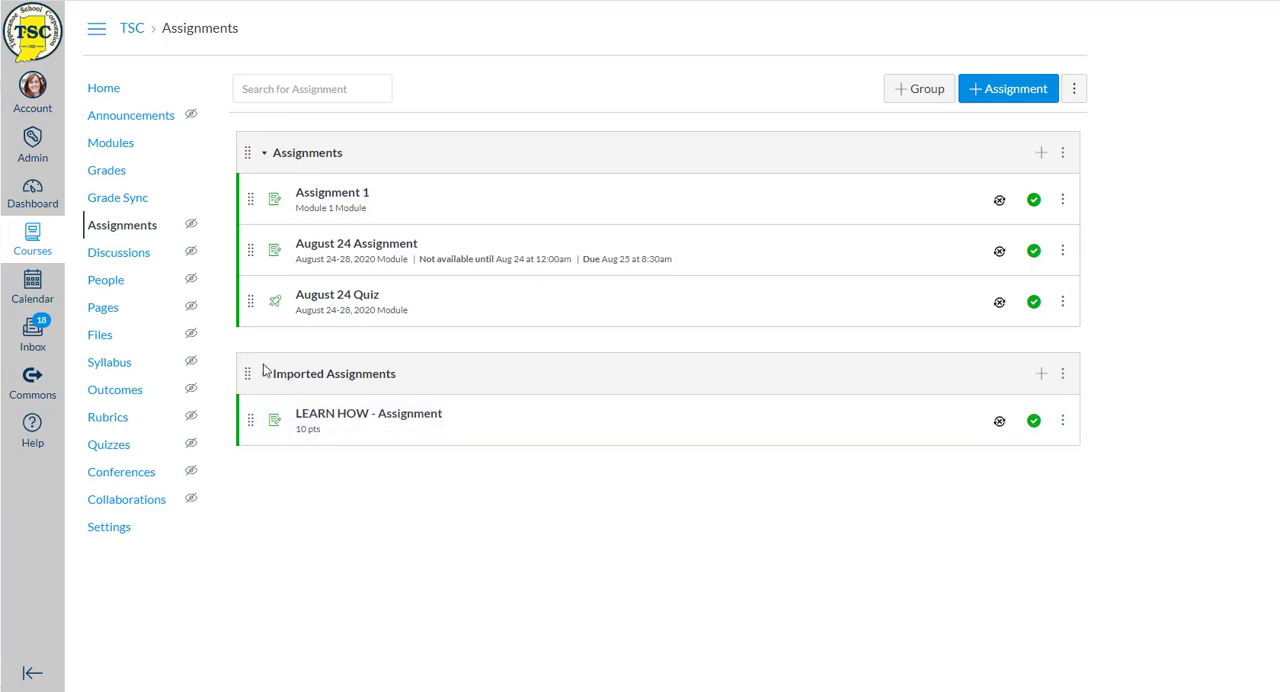
- Create a new course module named "Unit 1" without a lock date or prerequisites
left_click(100, 145)
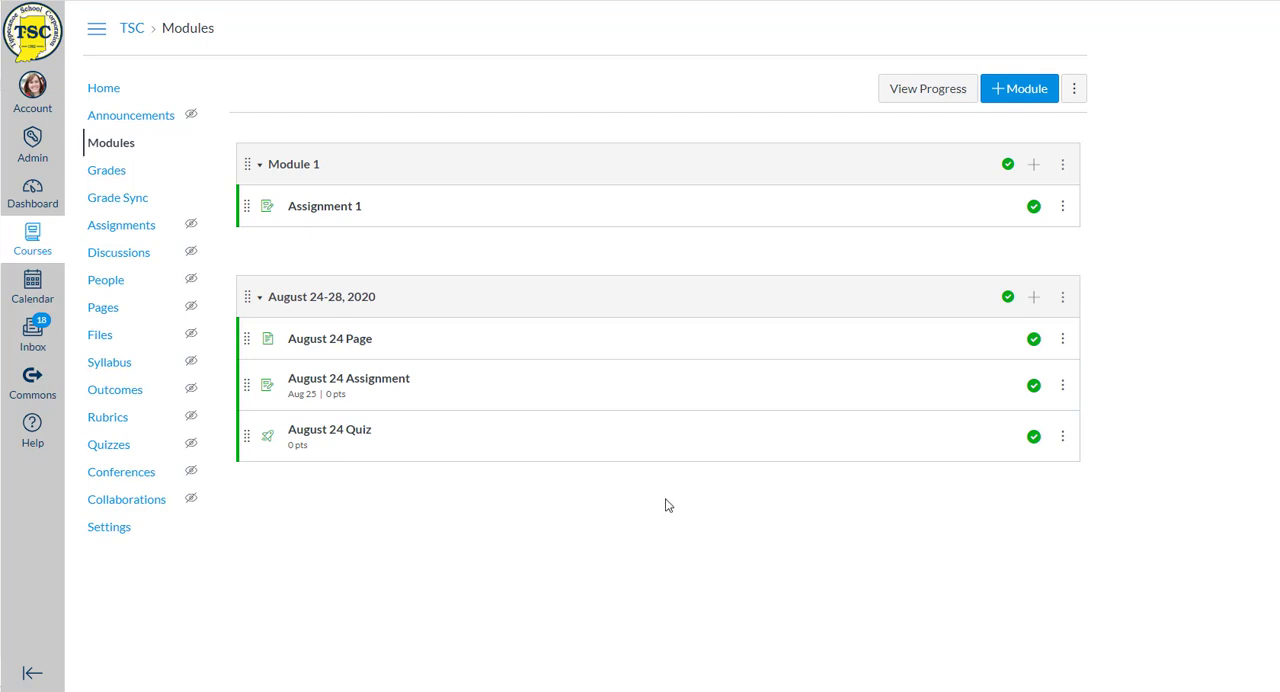
left_click(1021, 90)
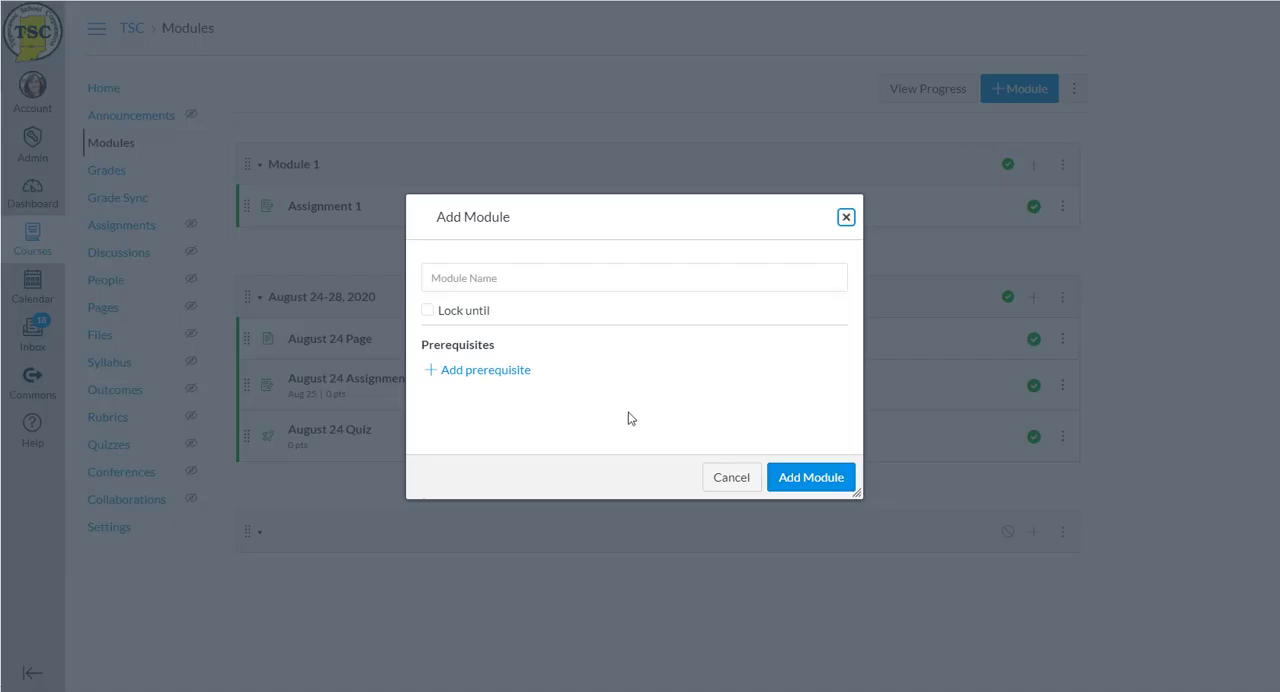
left_click(487, 277)
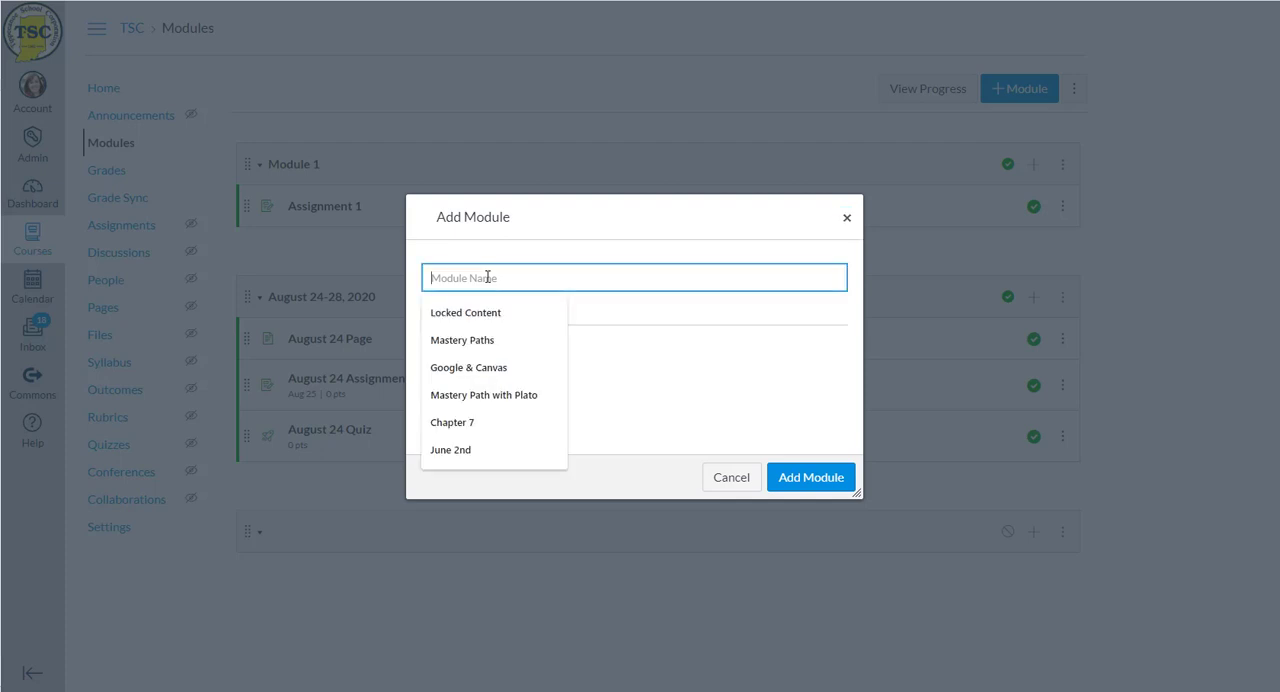
type("Unit 1")
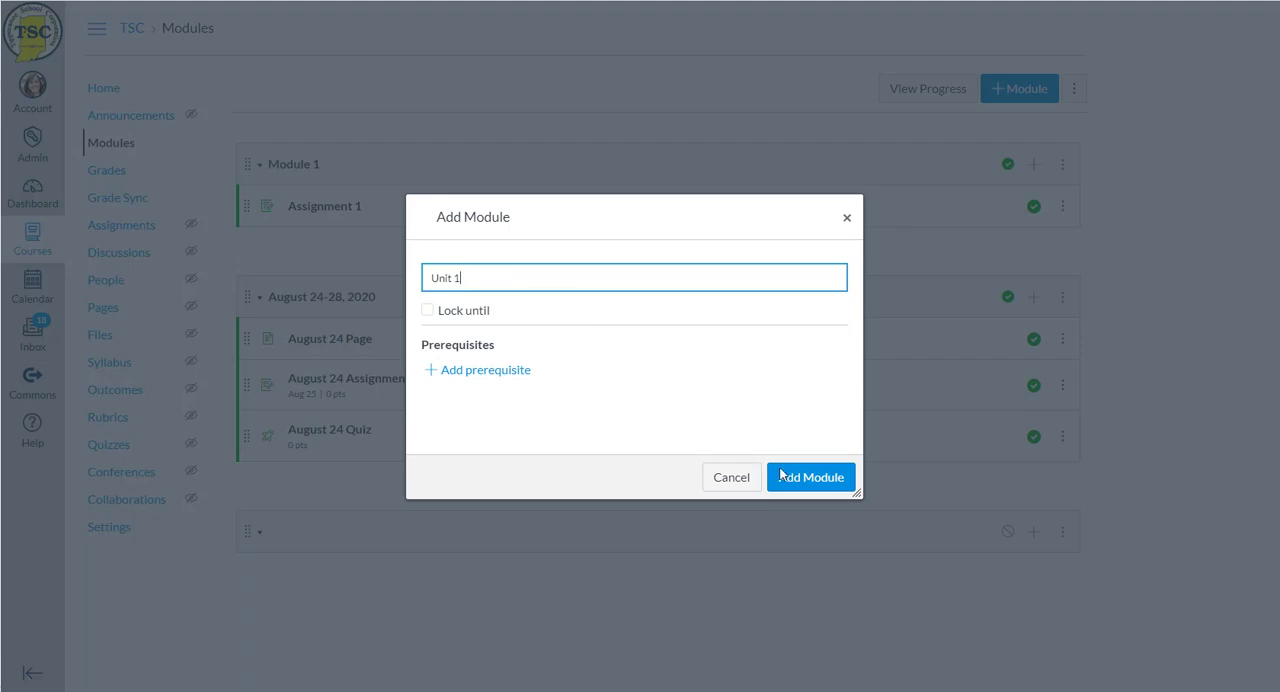
left_click(811, 478)
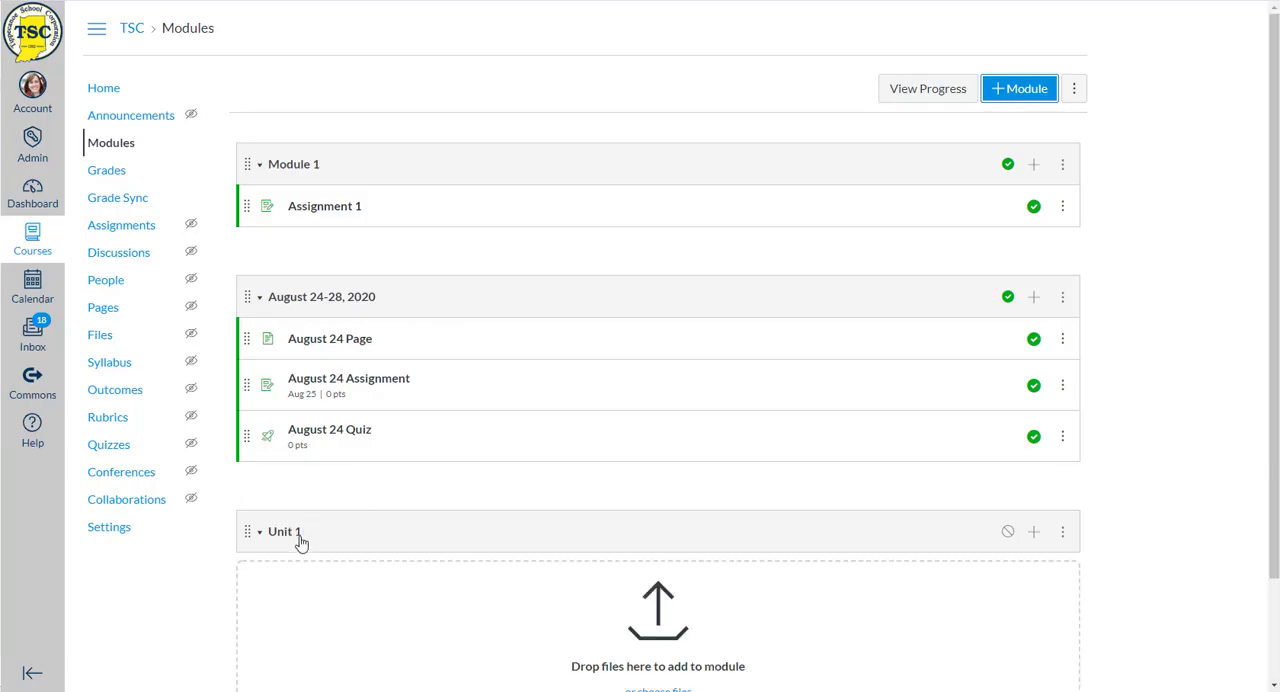
- Add a new page named "1.1 Lesson" to the Unit 1 module without indentation
left_click(1035, 534)
left_click(516, 226)
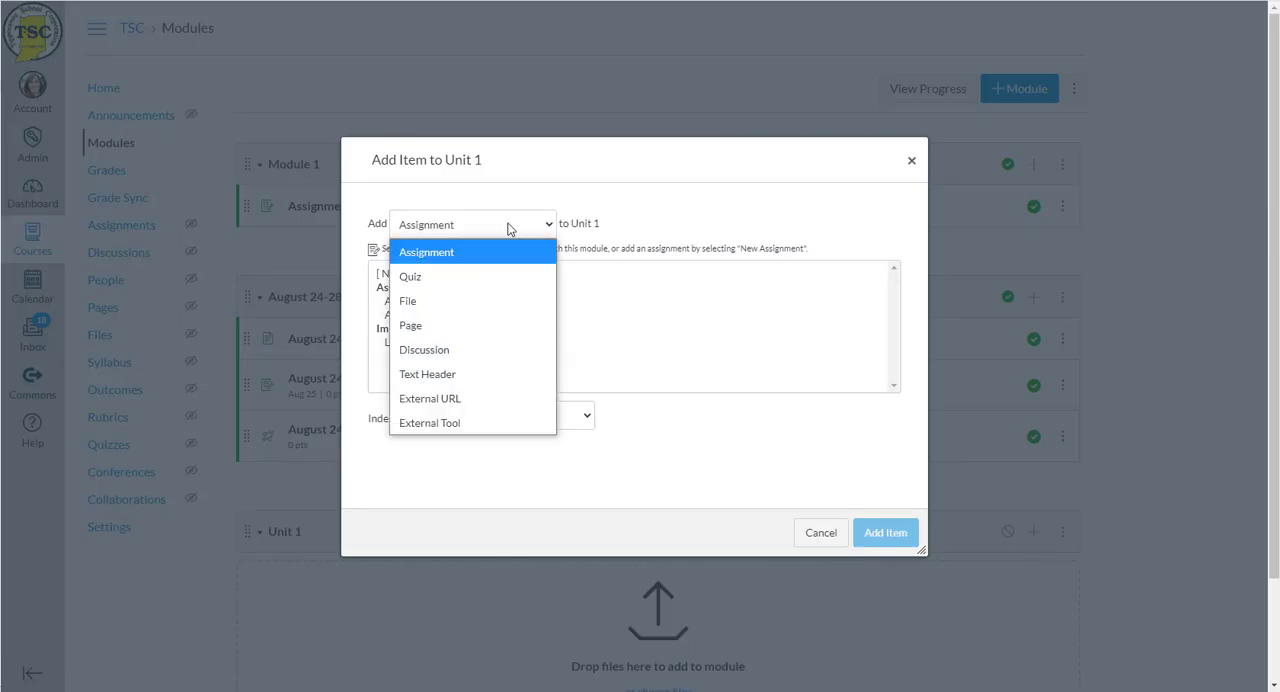
left_click(431, 326)
left_click(391, 277)
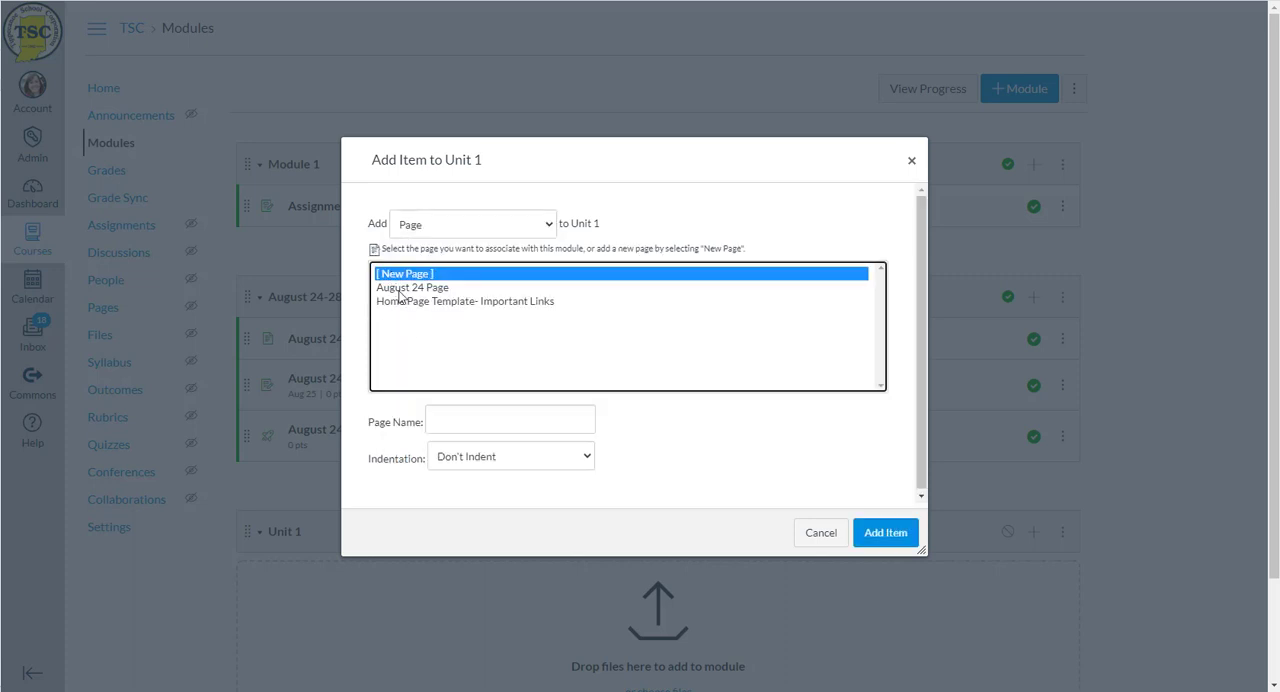
left_click(452, 421)
type("1.1")
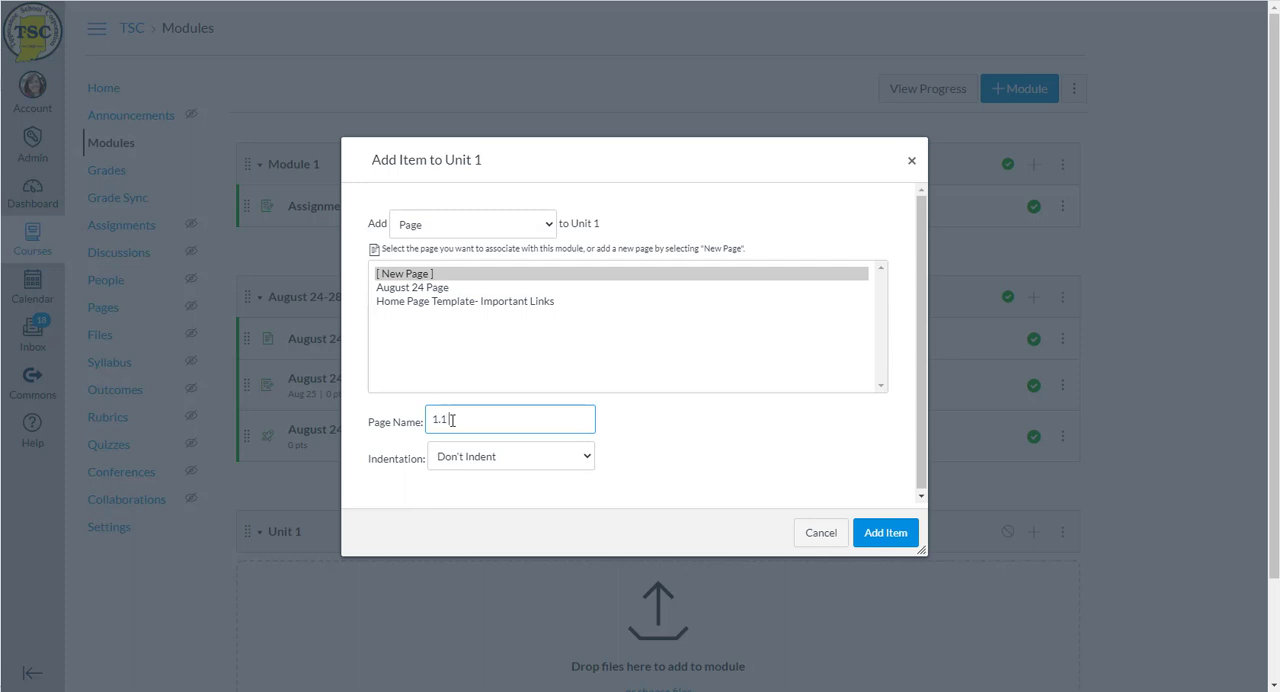
type(" Lesson")
left_click(886, 534)
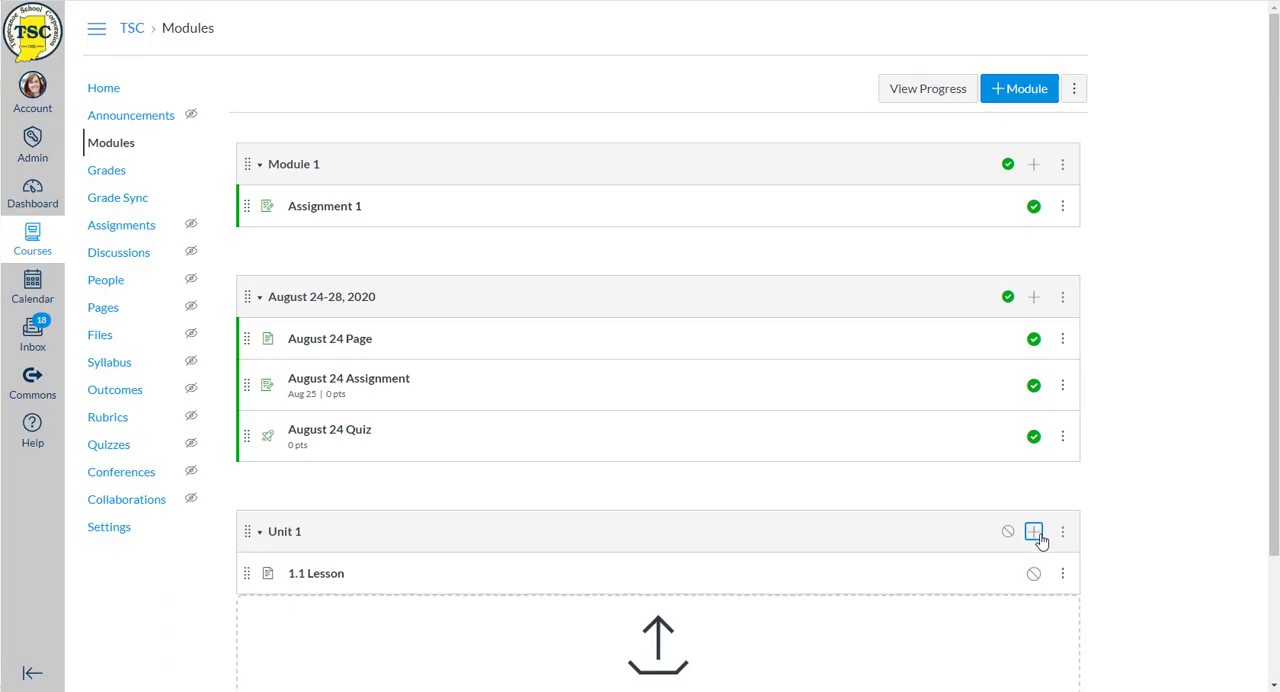
- Add a new assignment named "1.1 Assignment" to the Unit 1 module without indentation
left_click(1035, 533)
left_click(426, 226)
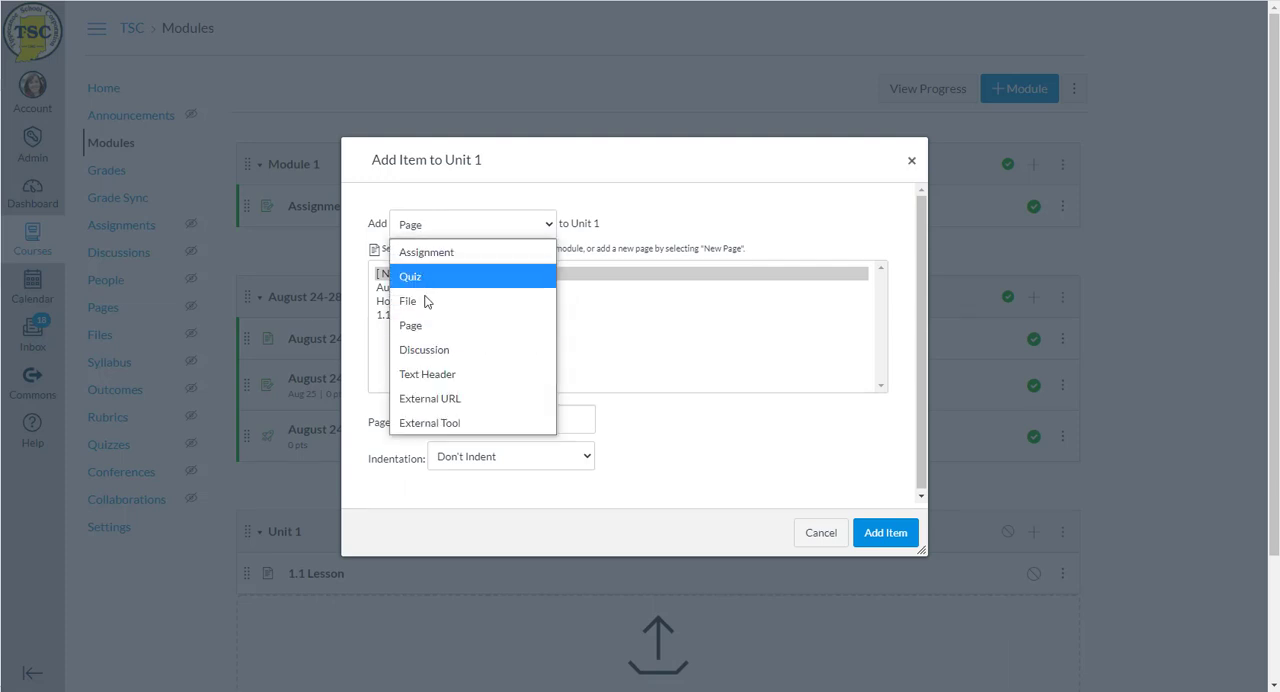
left_click(430, 253)
left_click(415, 274)
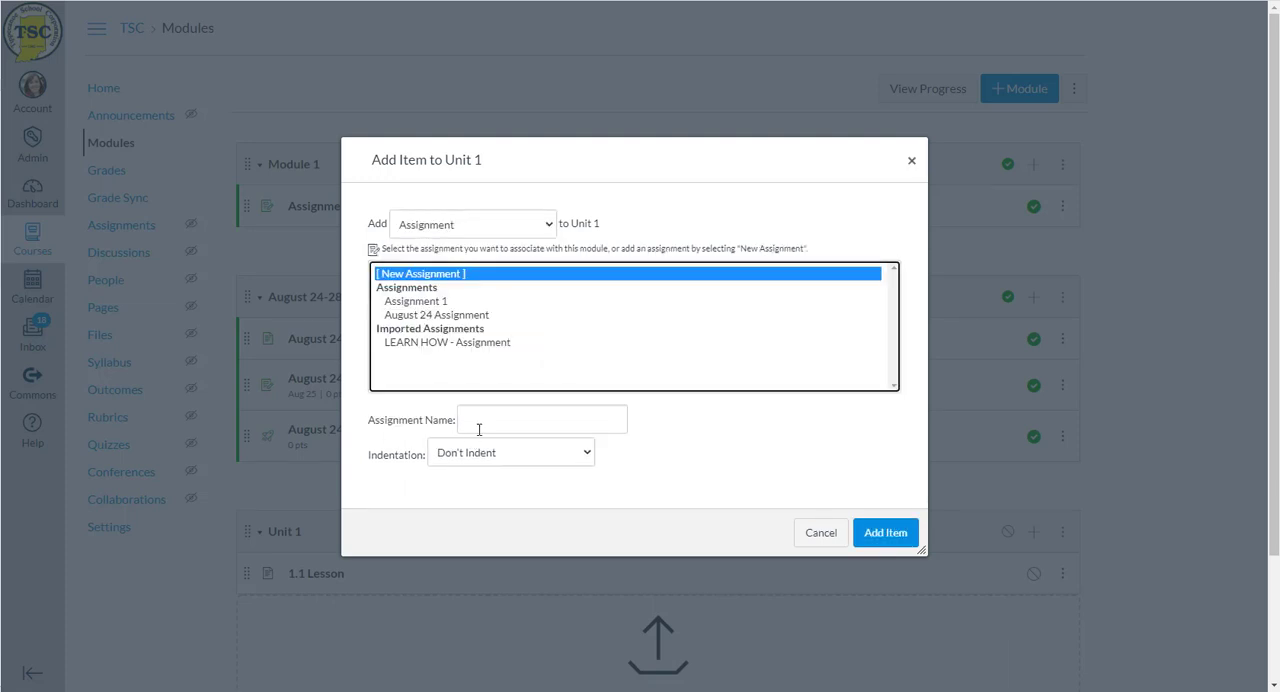
left_click(480, 428)
type("Lesson")
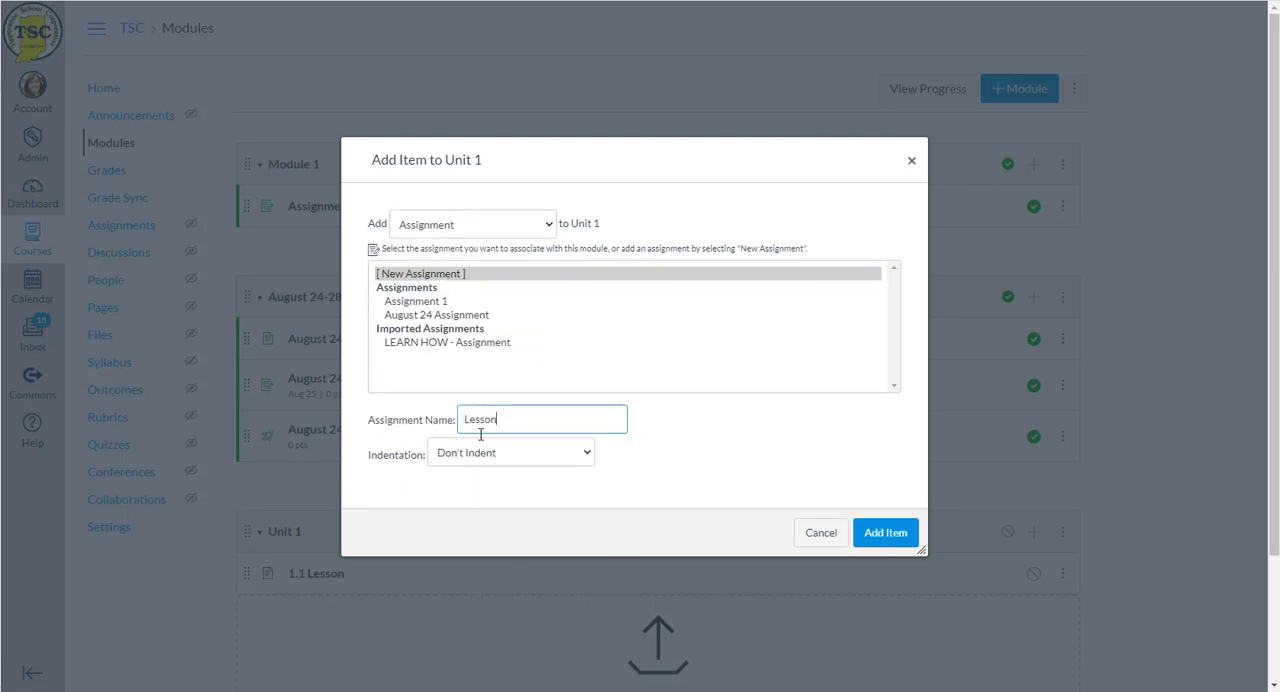
key("BackSpace")
key("BackSpace")
key("BackSpace")
key("BackSpace")
key("BackSpace")
type("1.1 Assignment")
left_click(888, 535)
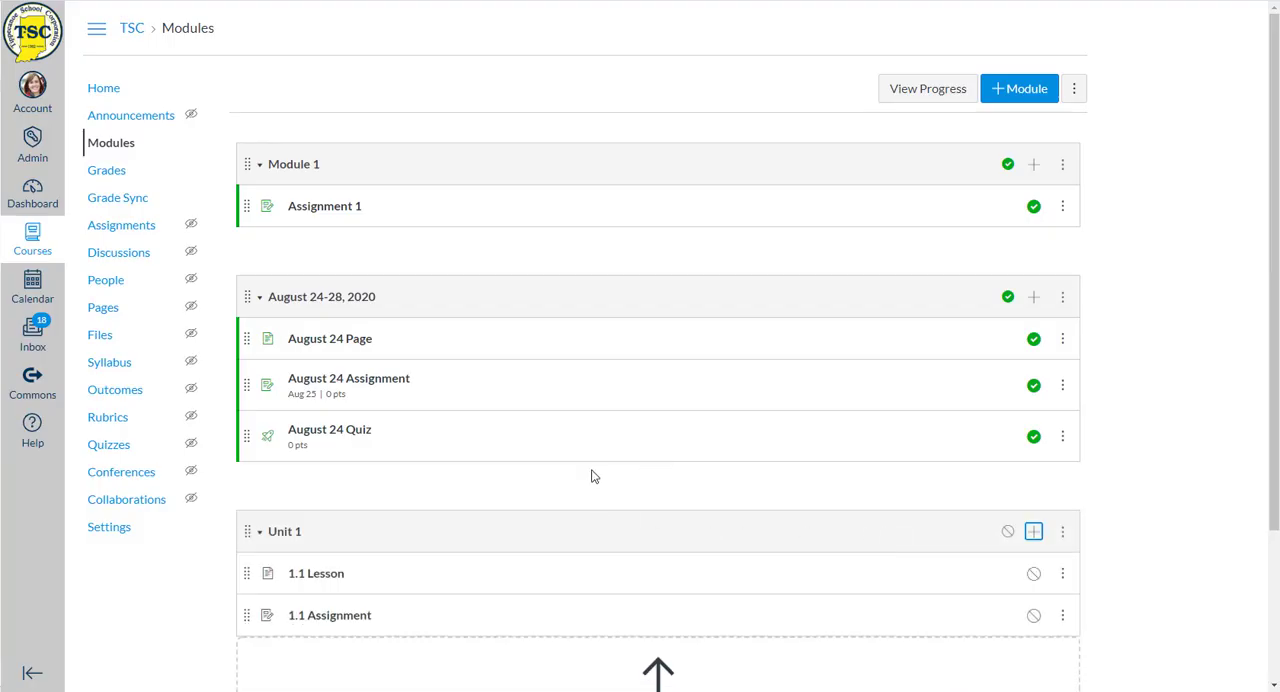
scroll(540, 445, "down", 2)
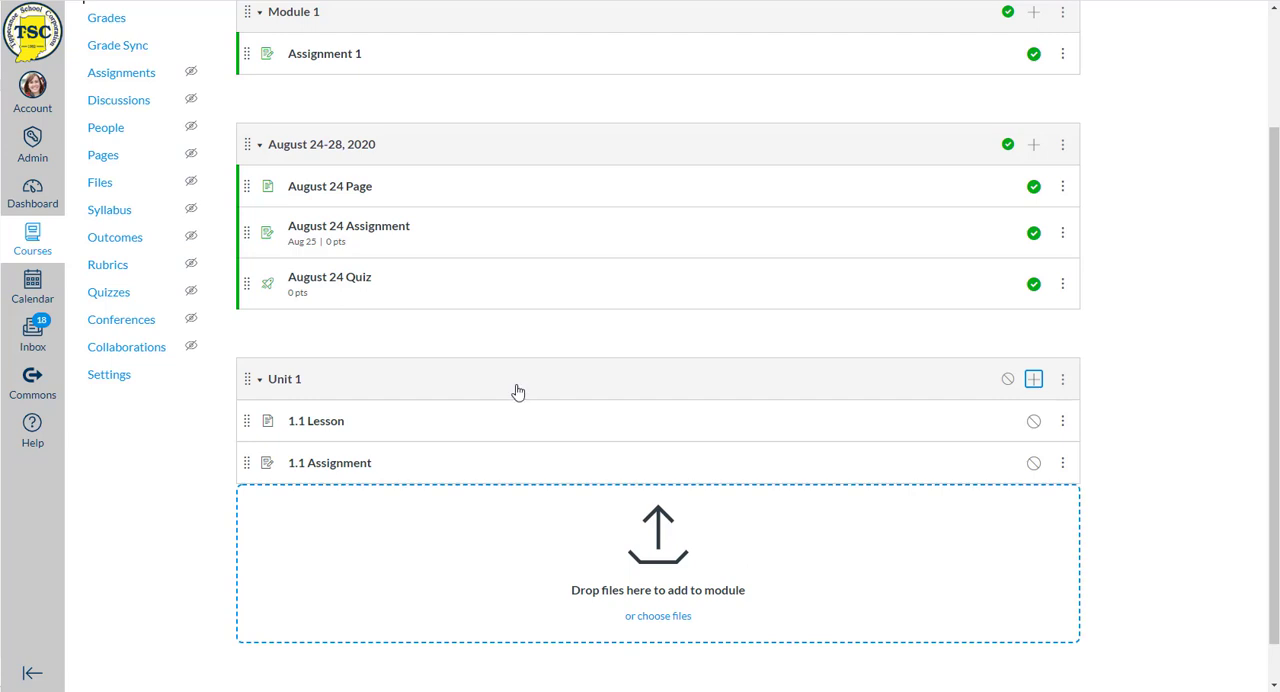
scroll(406, 415, "up", 1)
scroll(406, 423, "up", 1)
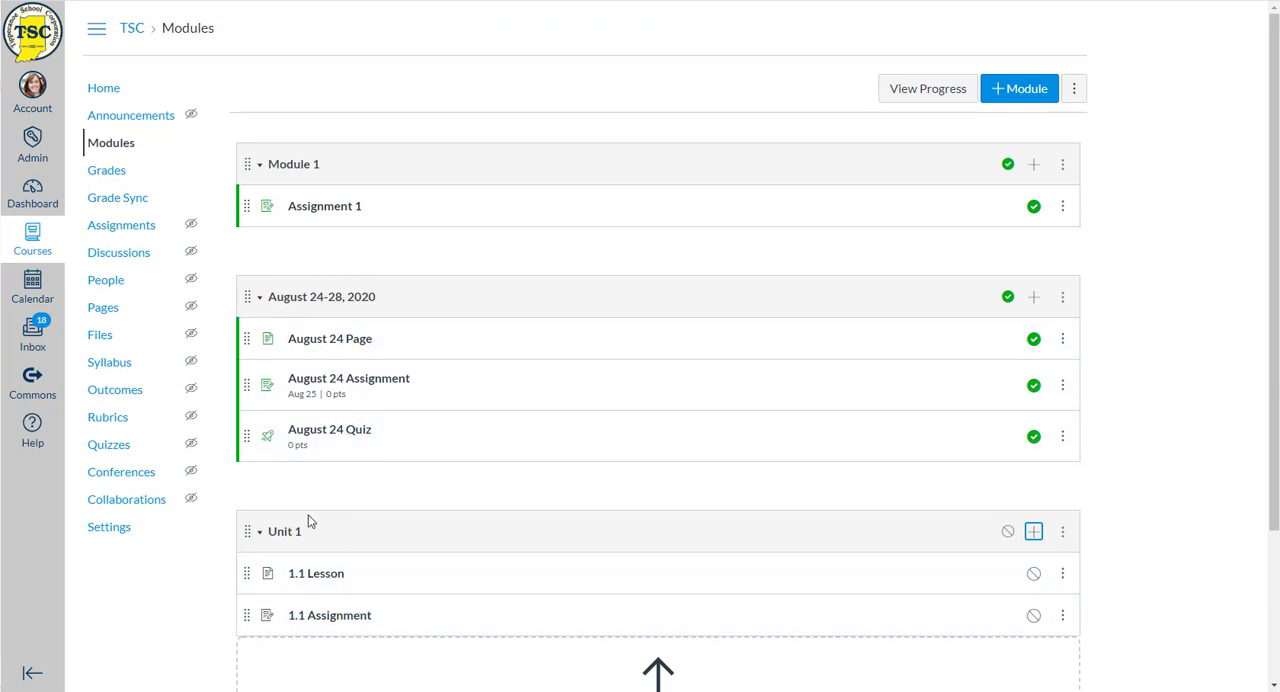
scroll(275, 540, "down", 2)
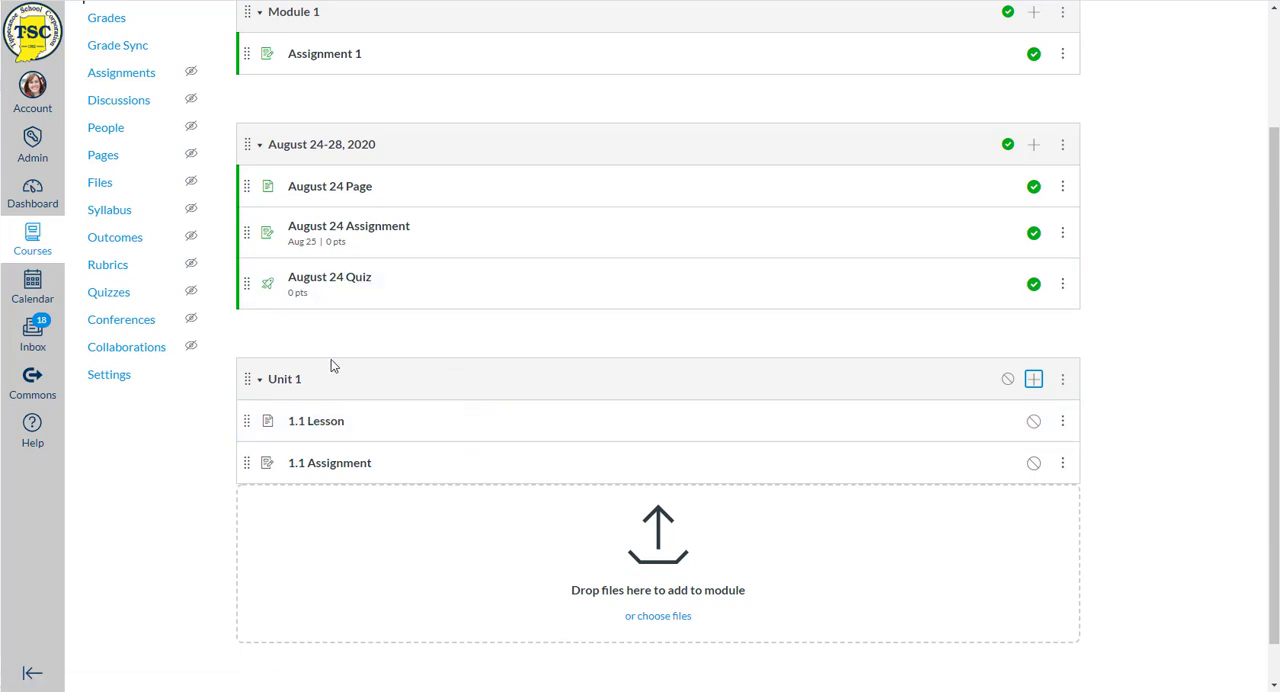
scroll(660, 389, "up", 2)
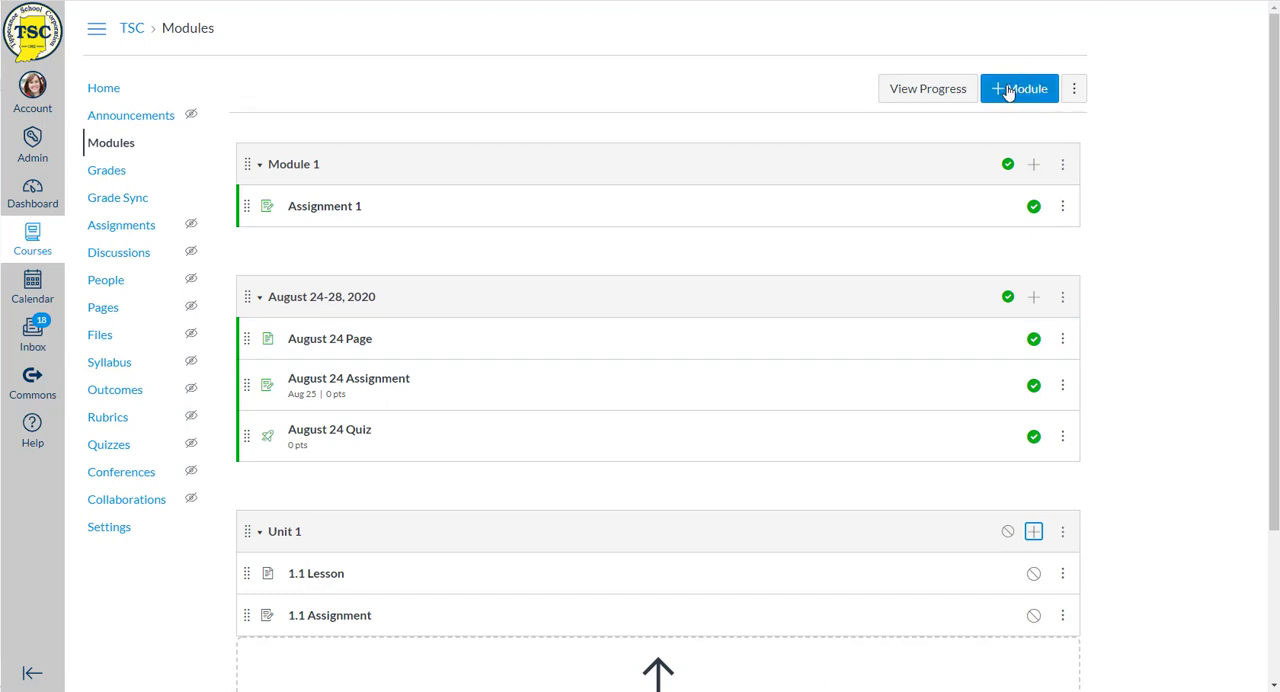
- Add a new page named "Content Delivery" to the Unit 1 module without indentation
scroll(530, 443, "down", 2)
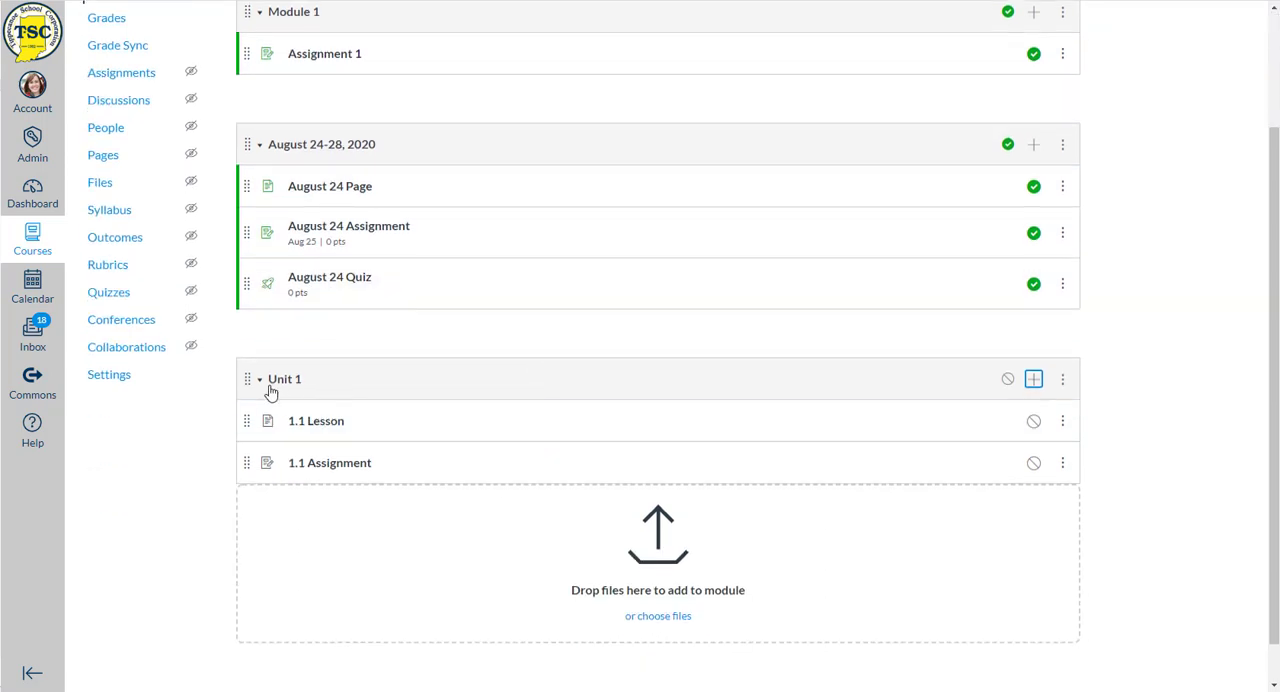
left_click(1034, 383)
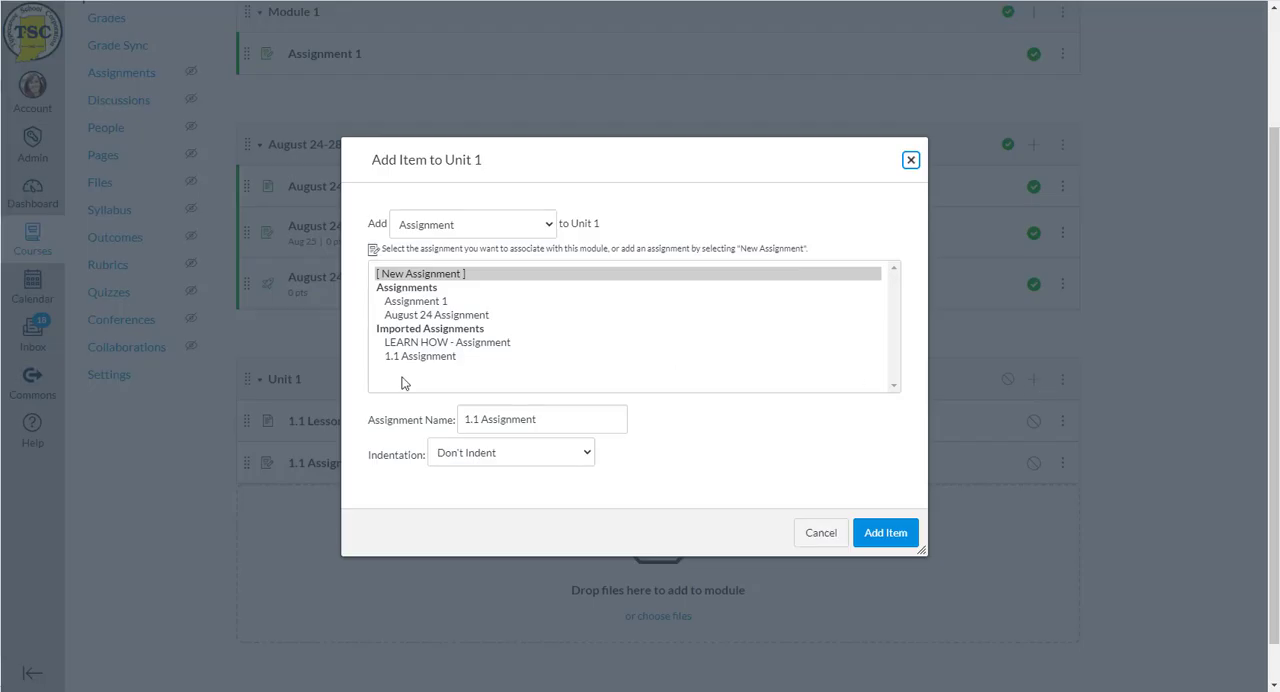
left_click(430, 226)
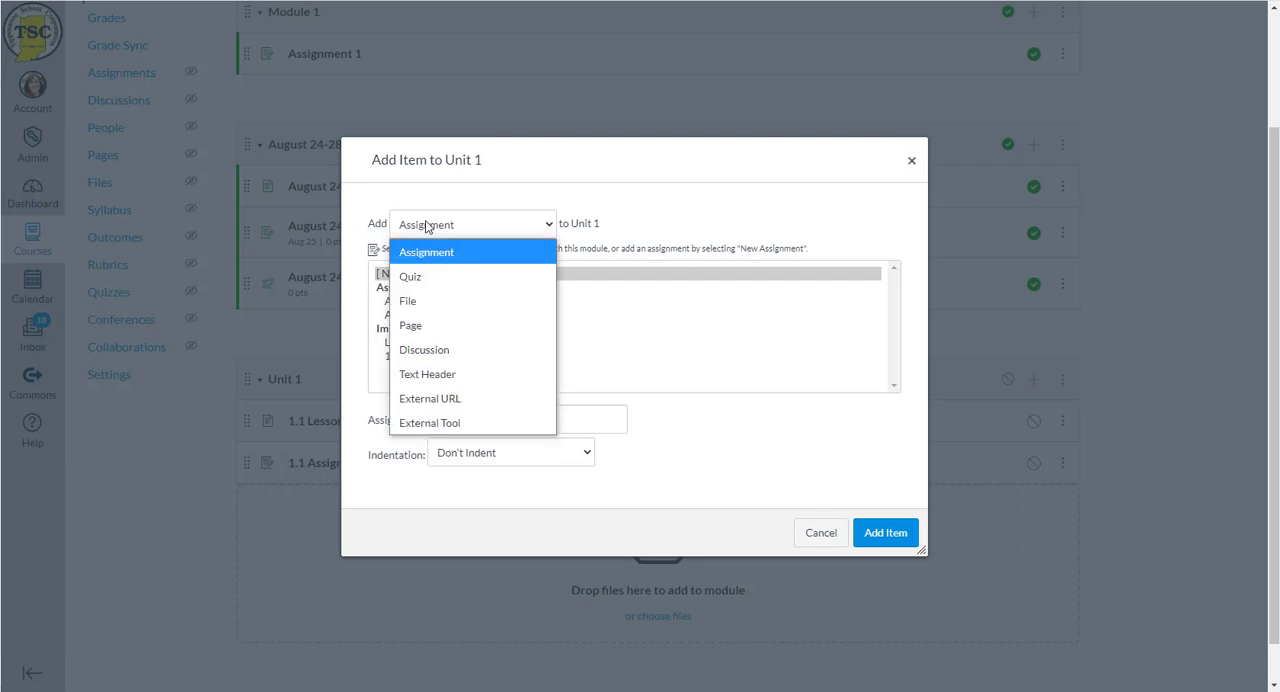
left_click(455, 330)
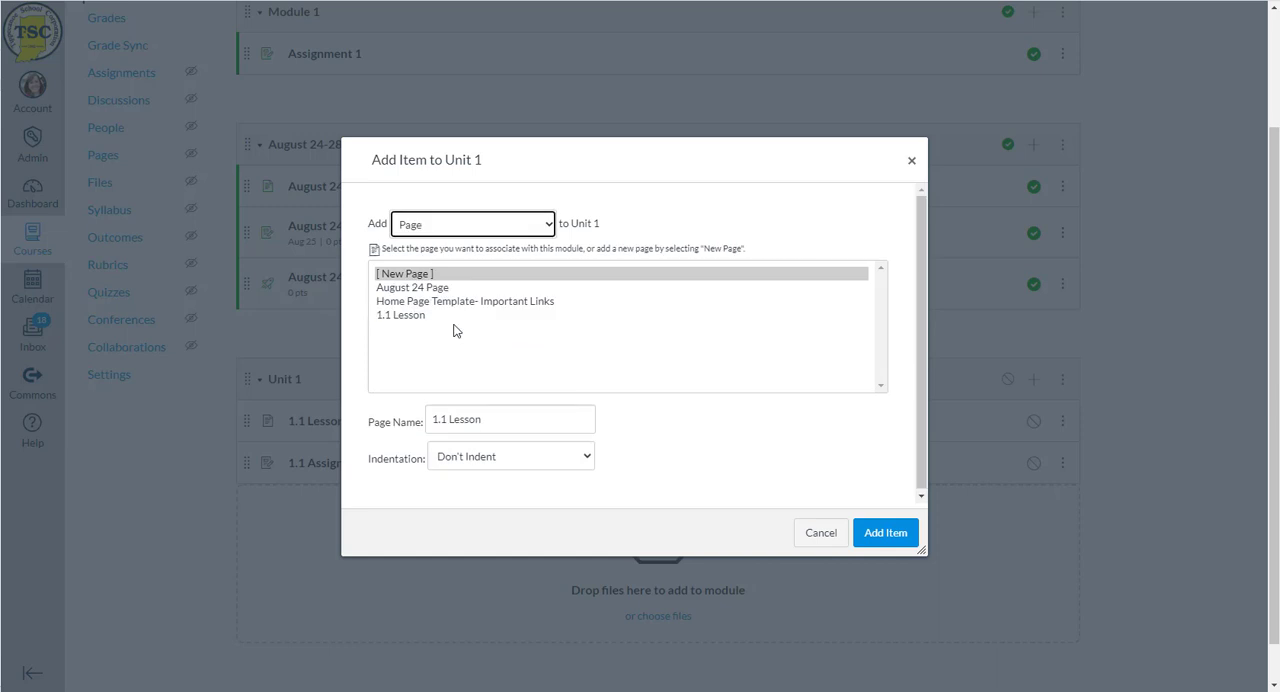
left_click(425, 276)
left_click_drag(493, 420, 386, 423)
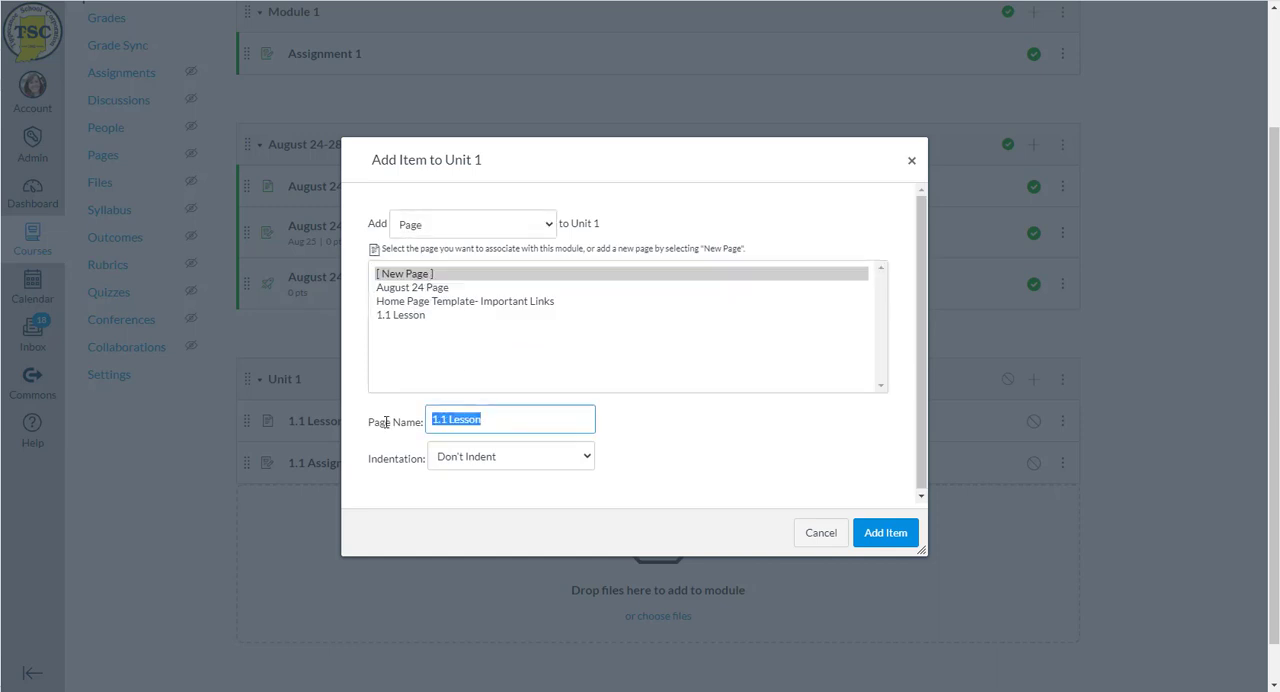
type("Content Delivery")
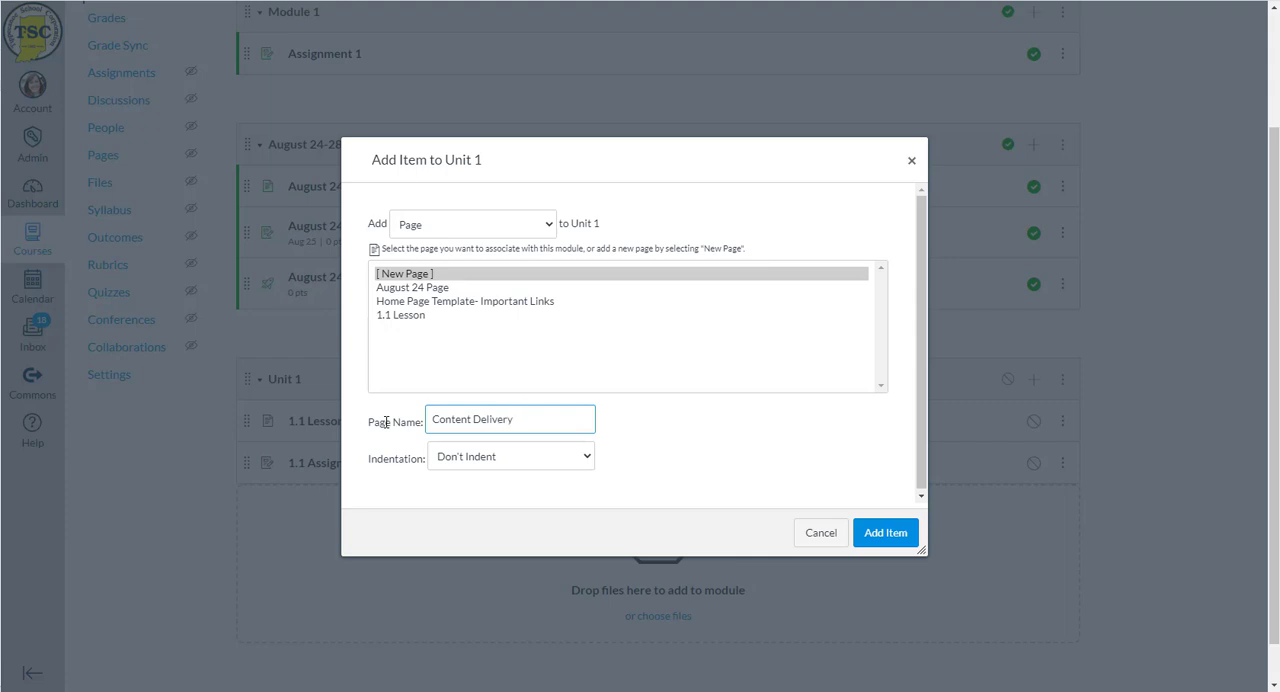
left_click(882, 533)
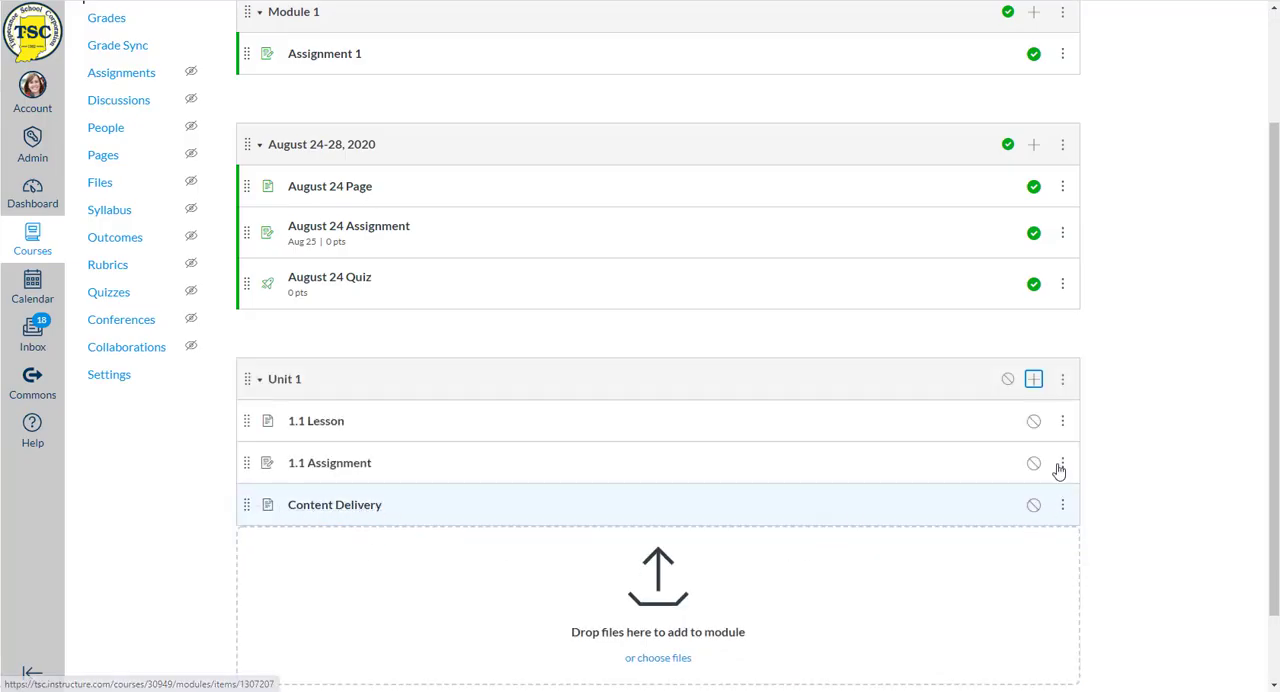
- Add a new discussion topic named "Collaboration Time" to the Unit 1 module without indentation
left_click(1035, 381)
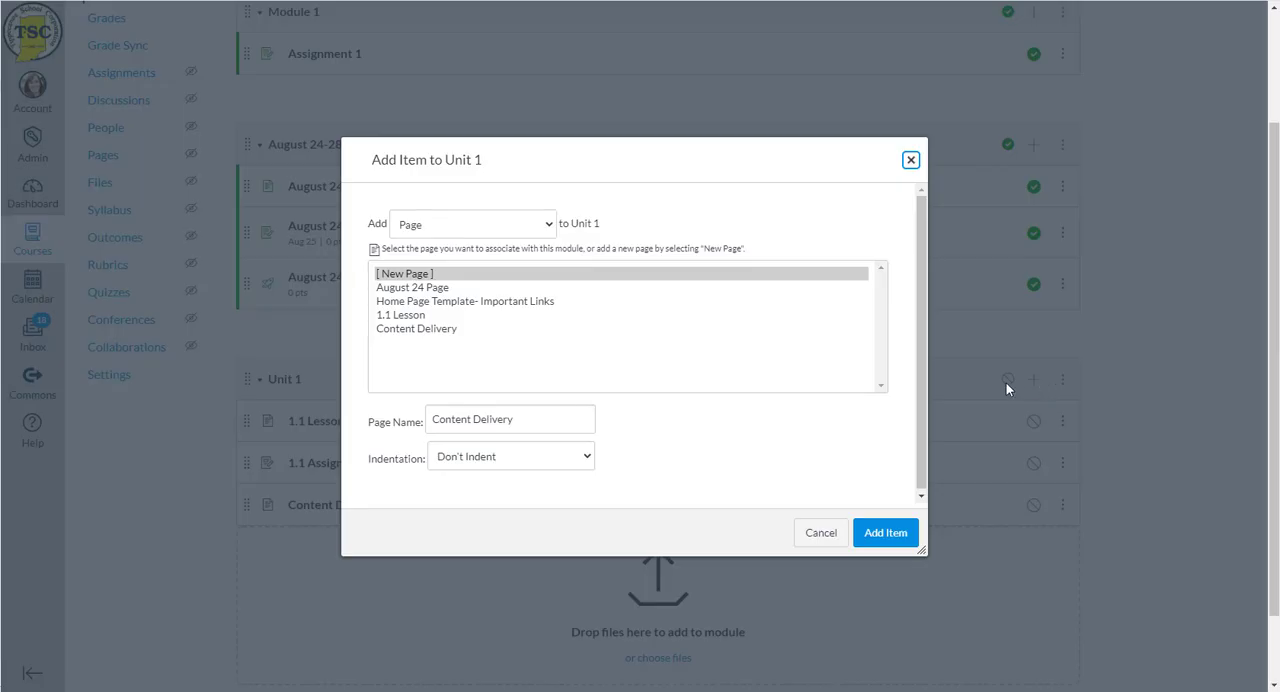
left_click(446, 226)
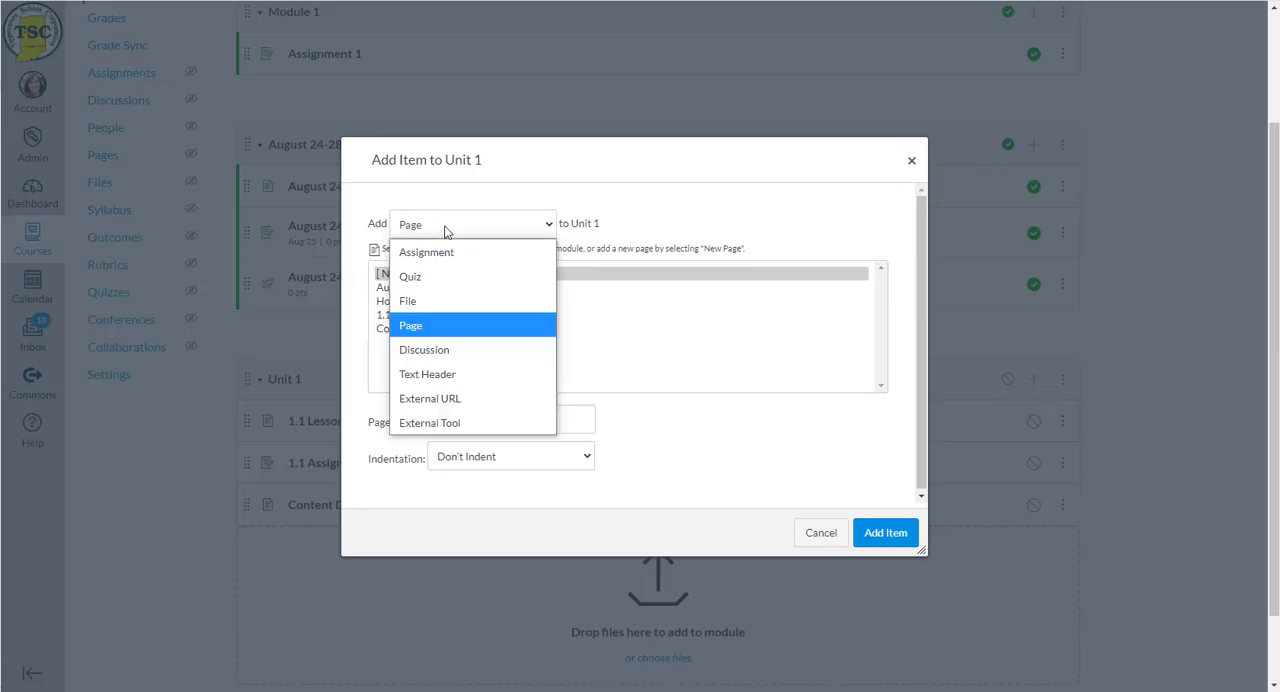
left_click(446, 351)
left_click(405, 288)
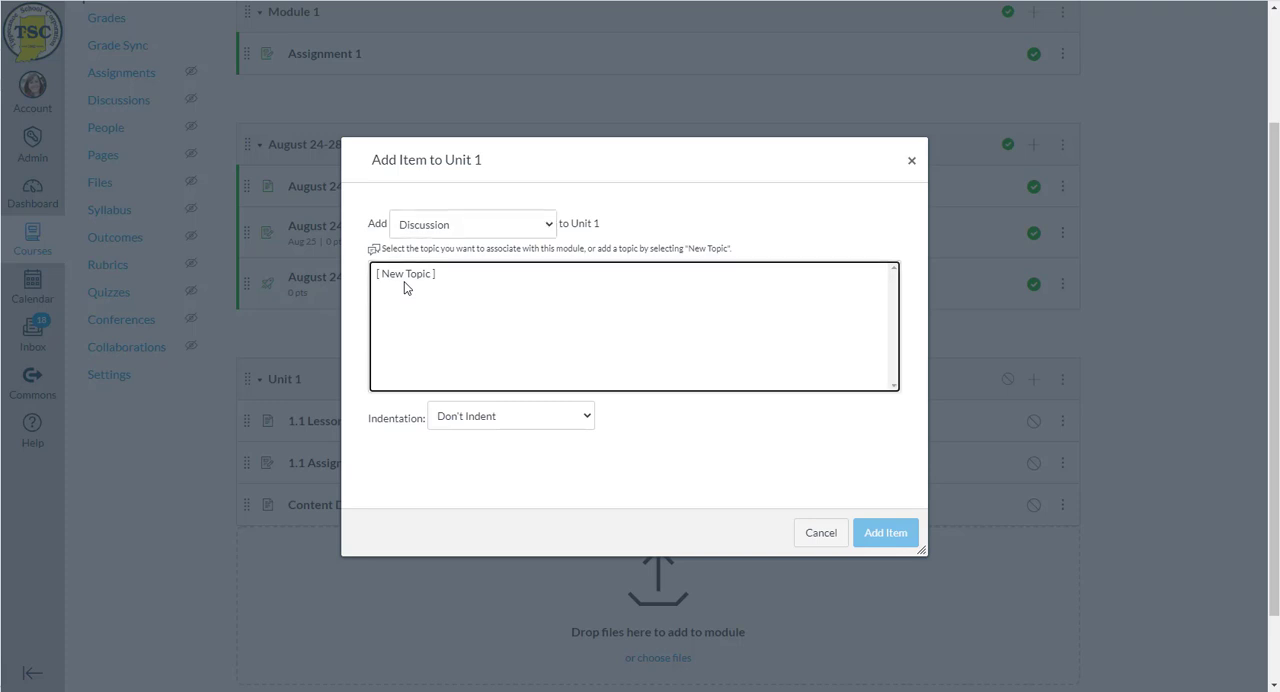
left_click(405, 283)
left_click(464, 421)
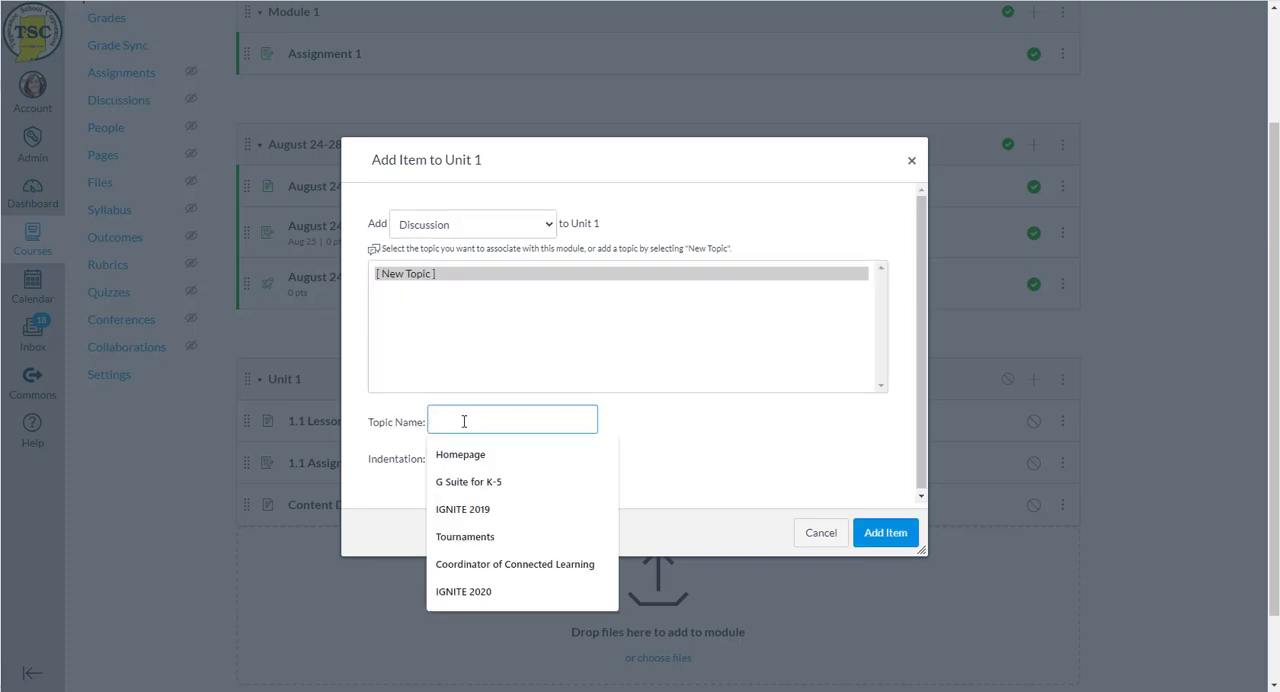
type("Collaboration Time")
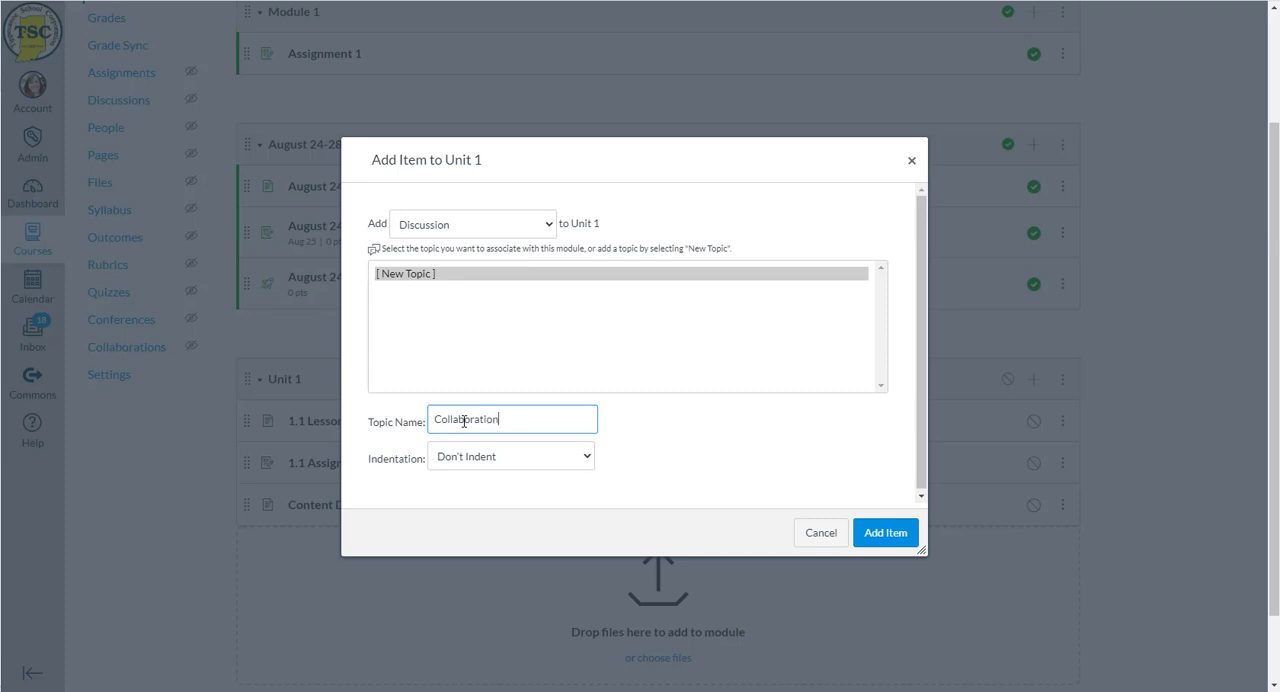
left_click(903, 534)
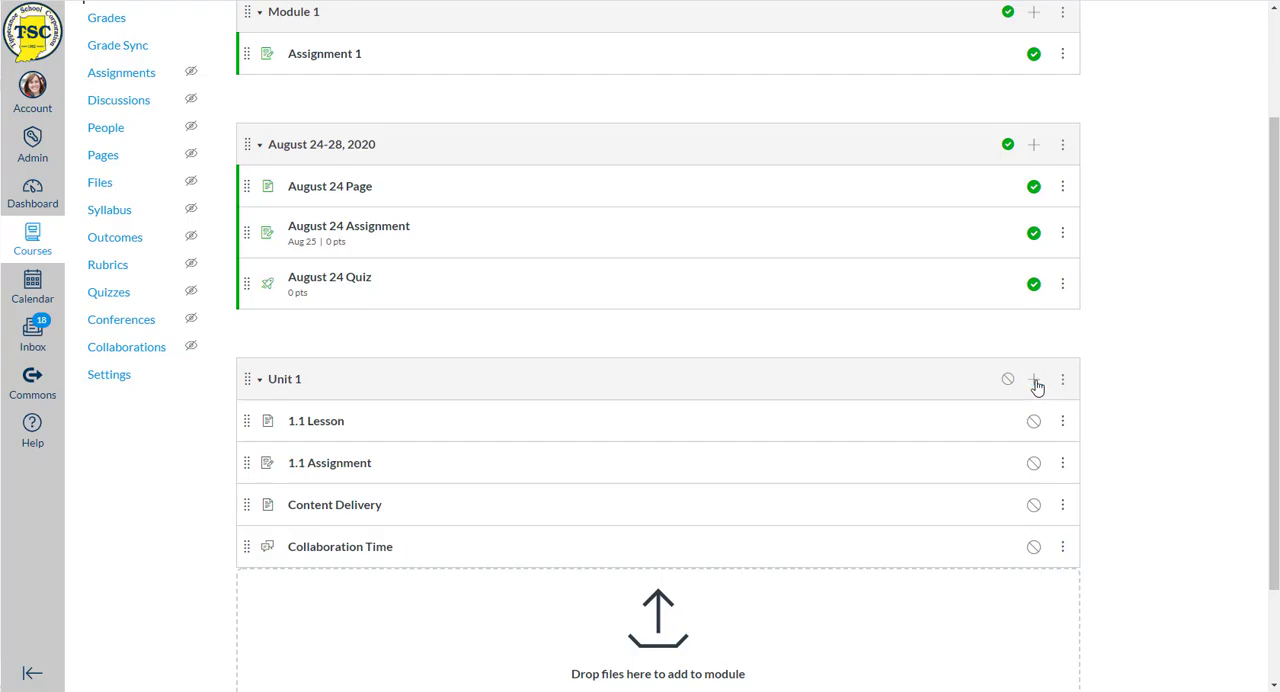
- Add a new quiz named "Check for Understanding" to the Unit 1 module in the Assignments group, without indentation
left_click(1035, 382)
left_click(477, 233)
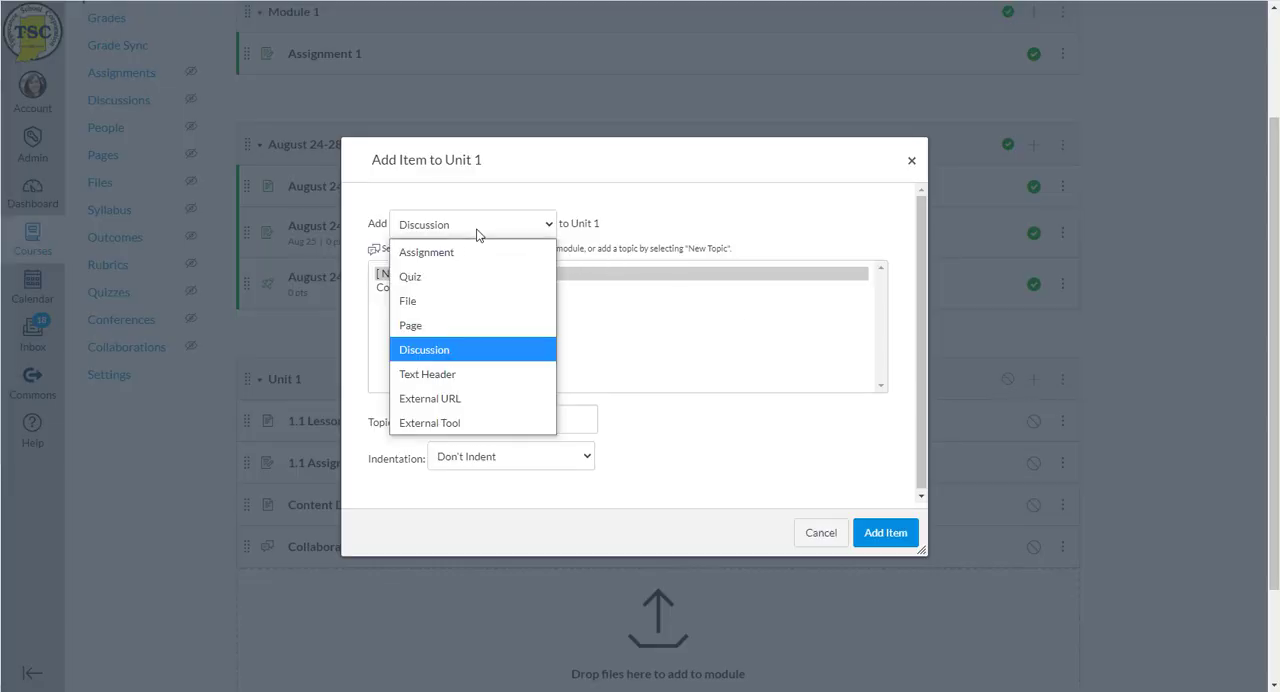
left_click(466, 277)
left_click(459, 420)
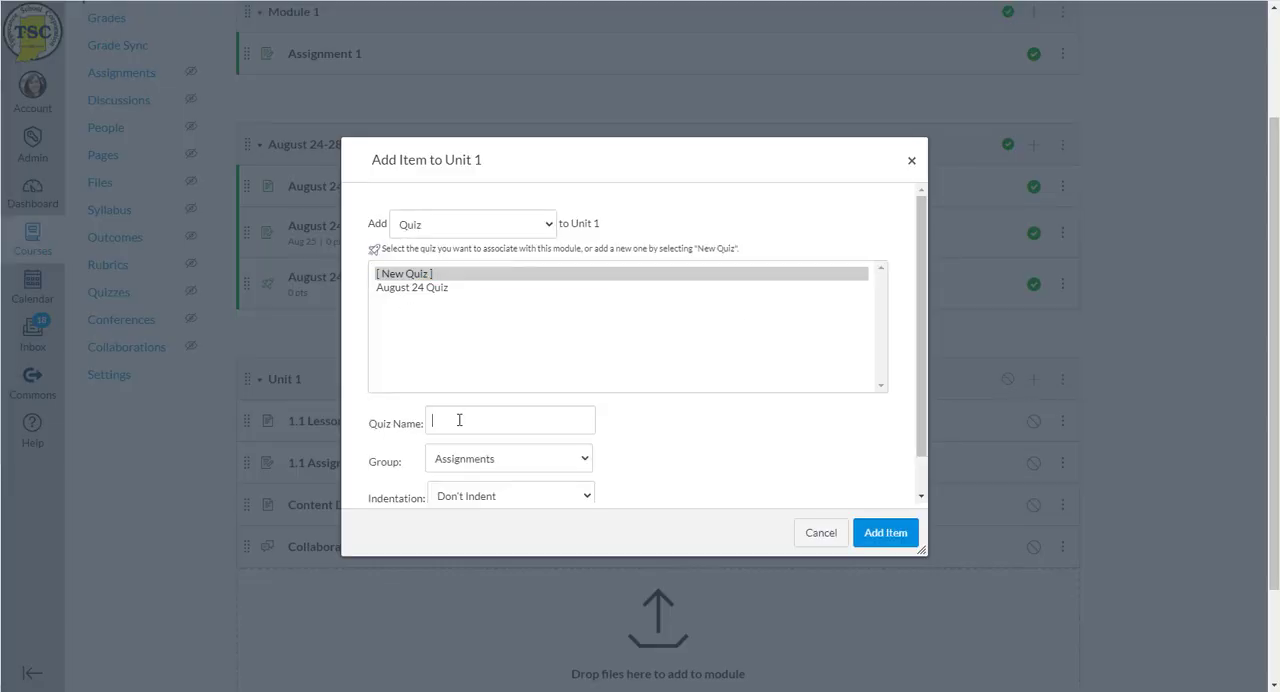
type("Check for Understanding")
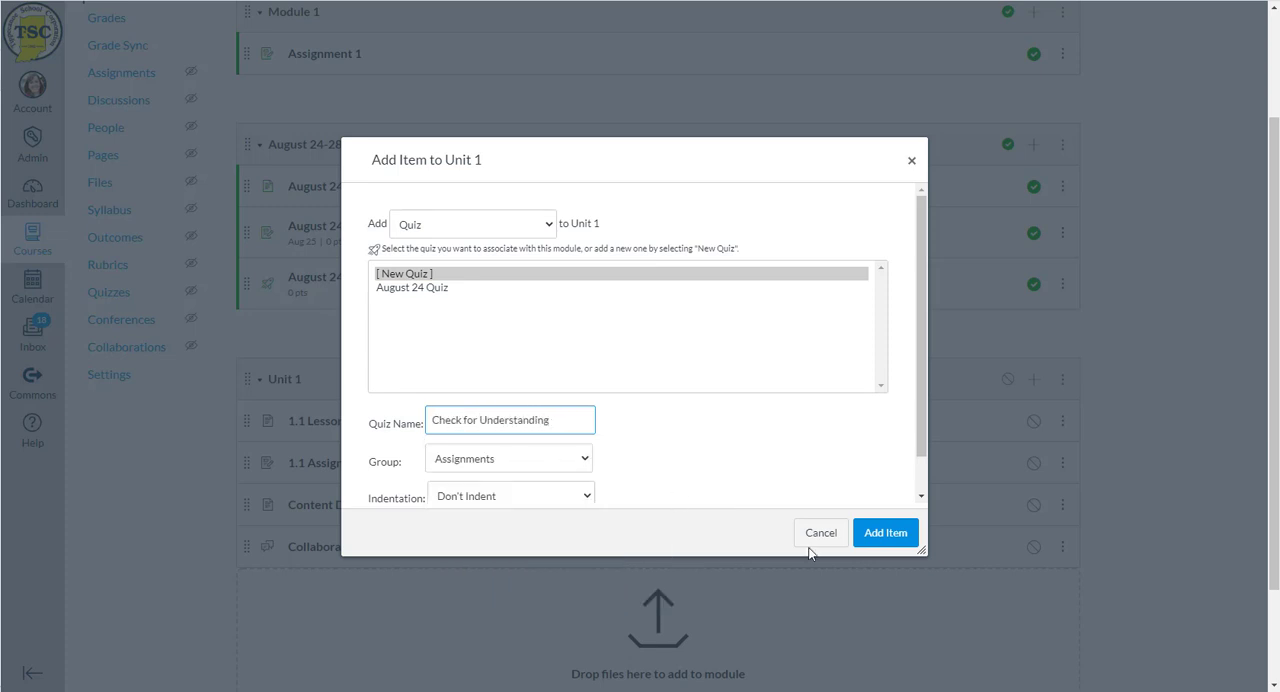
left_click(888, 540)
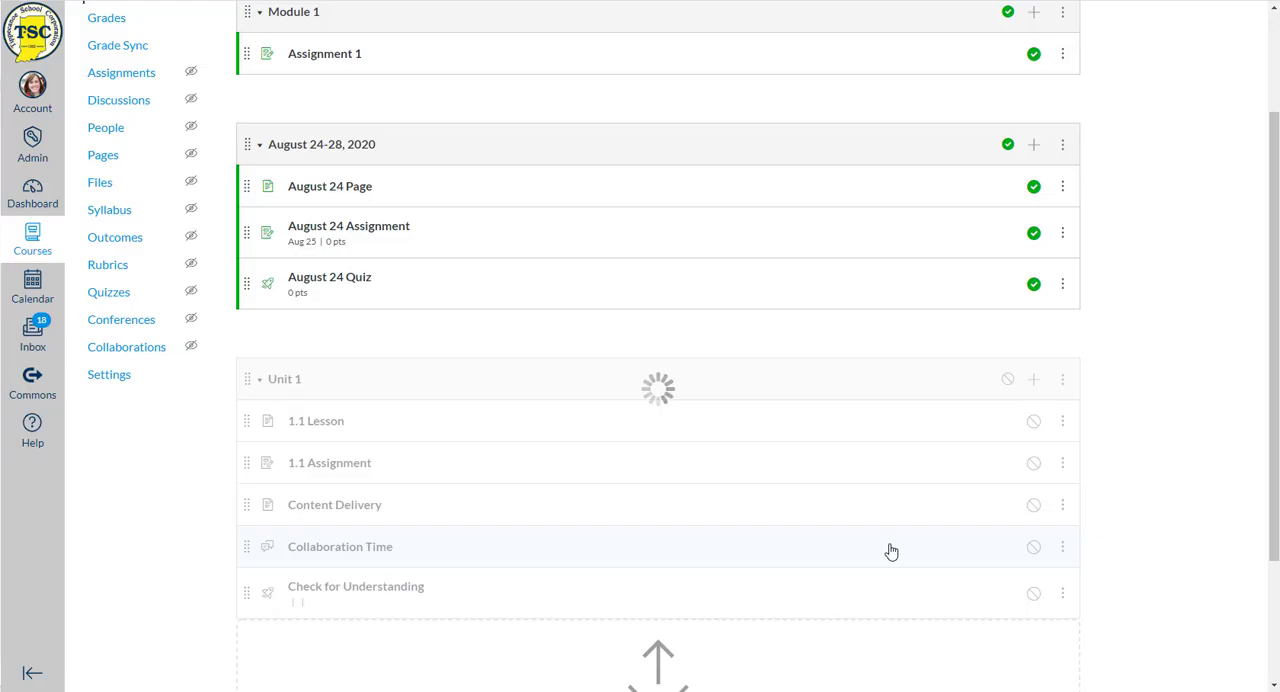
- Add a new assignment named "Assignment" to the Unit 1 module without indentation
left_click(1036, 380)
left_click(452, 230)
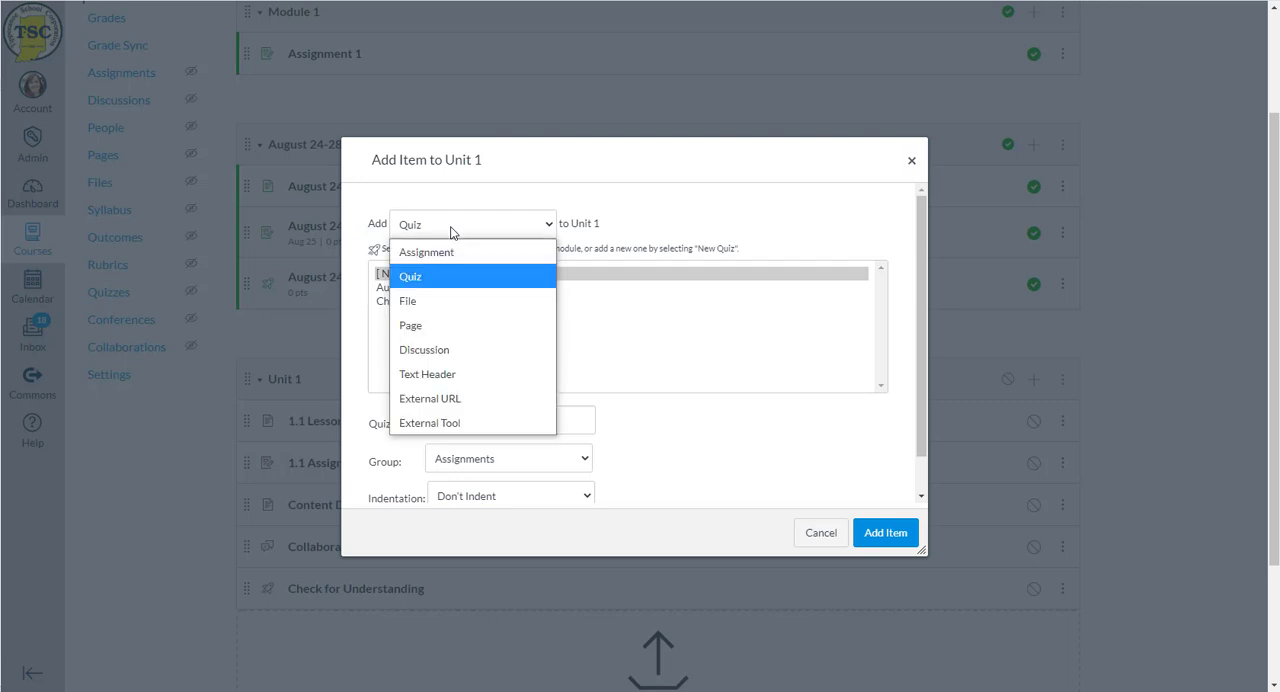
left_click(430, 252)
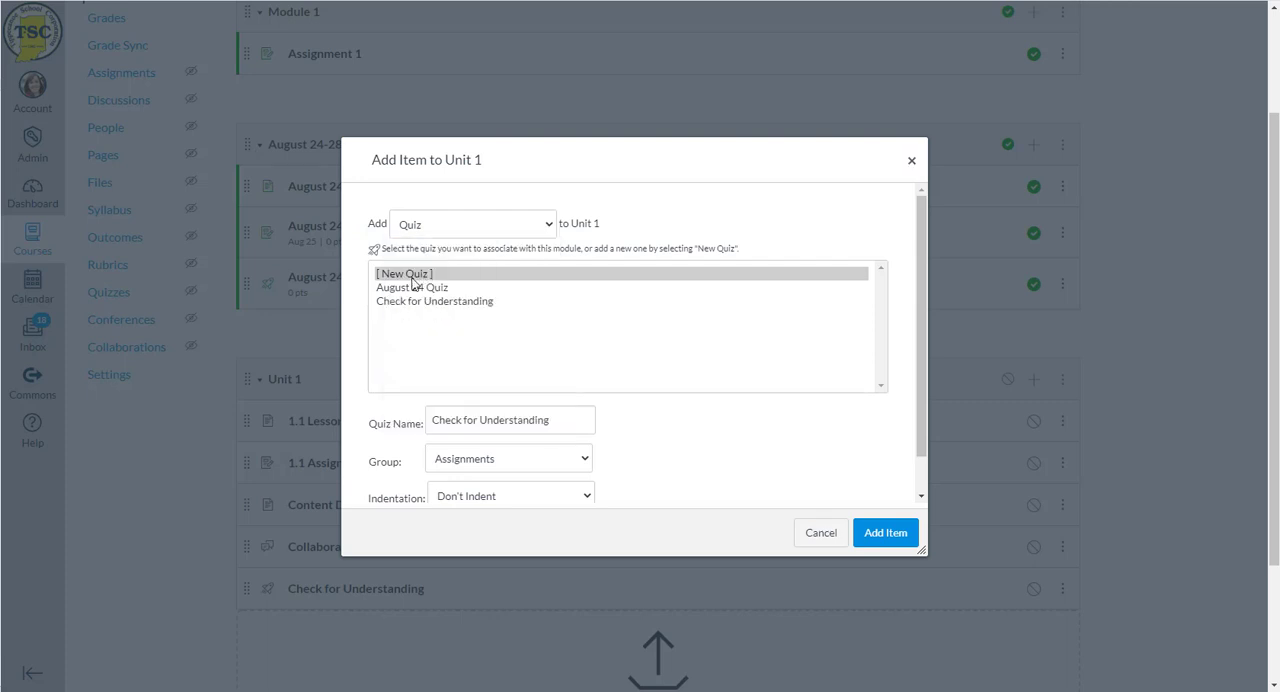
left_click(416, 278)
left_click_drag(535, 422, 437, 418)
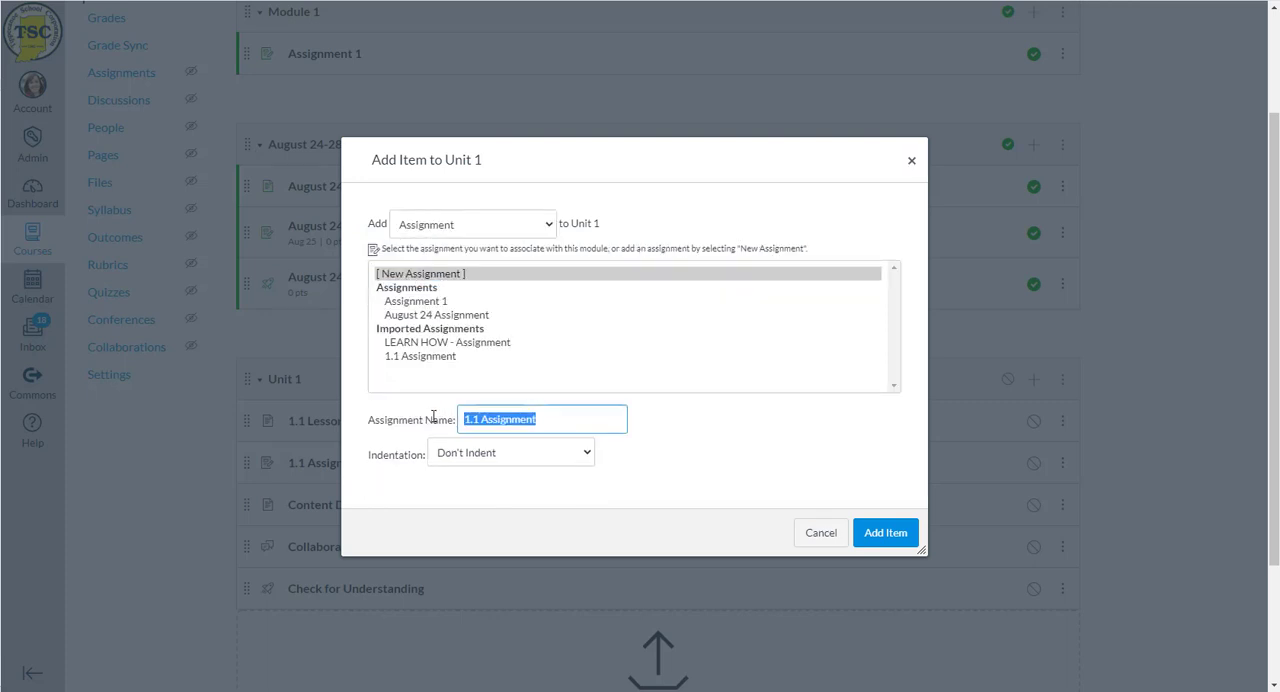
type("Assignm")
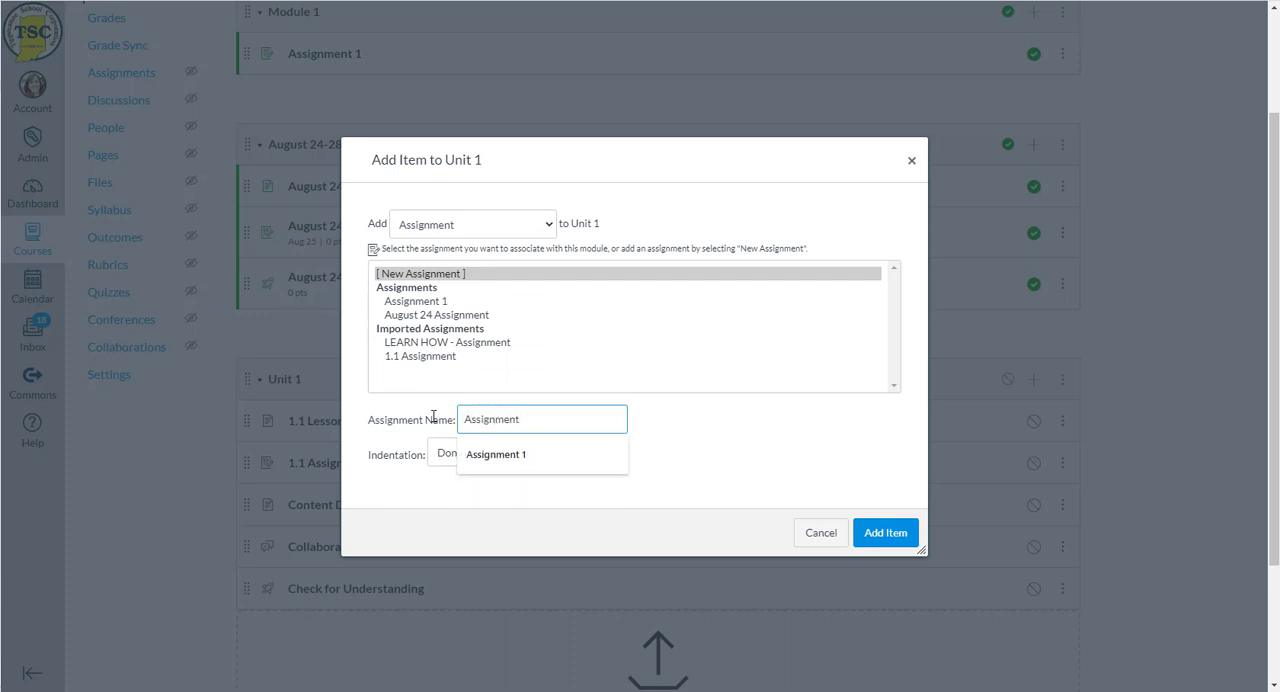
type("ent")
left_click(900, 532)
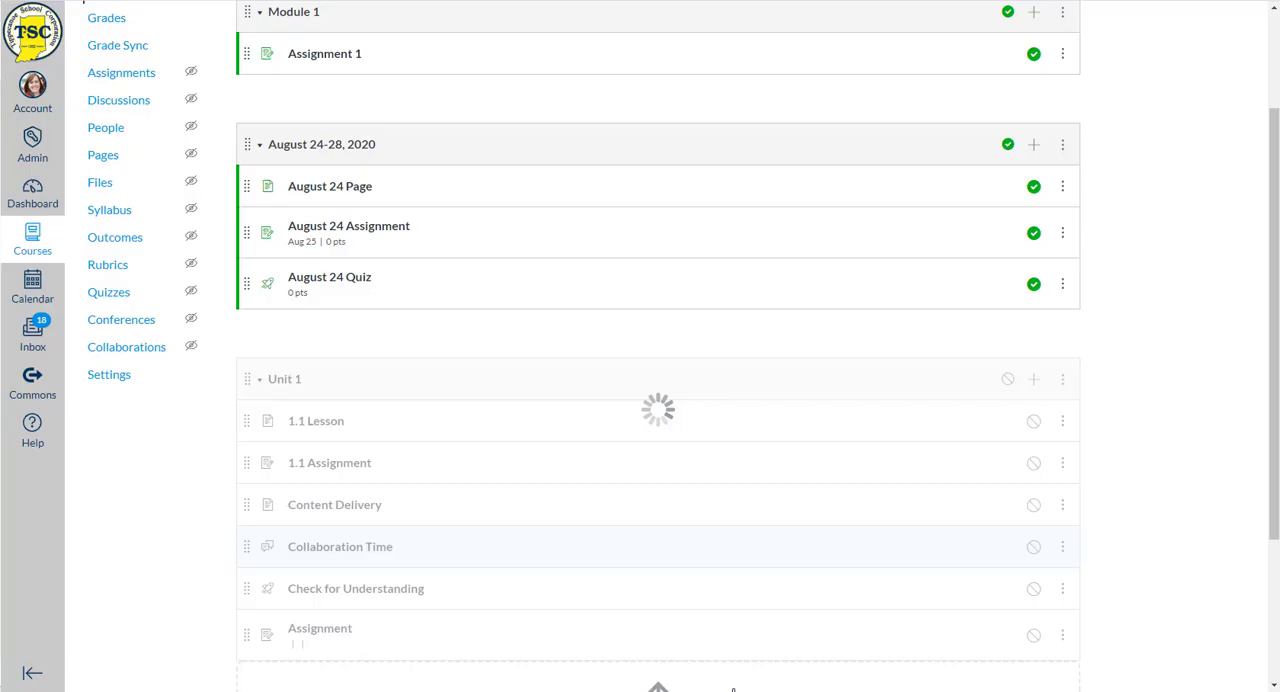
- Add a text header "Break" to the Unit 1 module and move it between 1.1 Assignment and Content Delivery
scroll(374, 420, "down", 2)
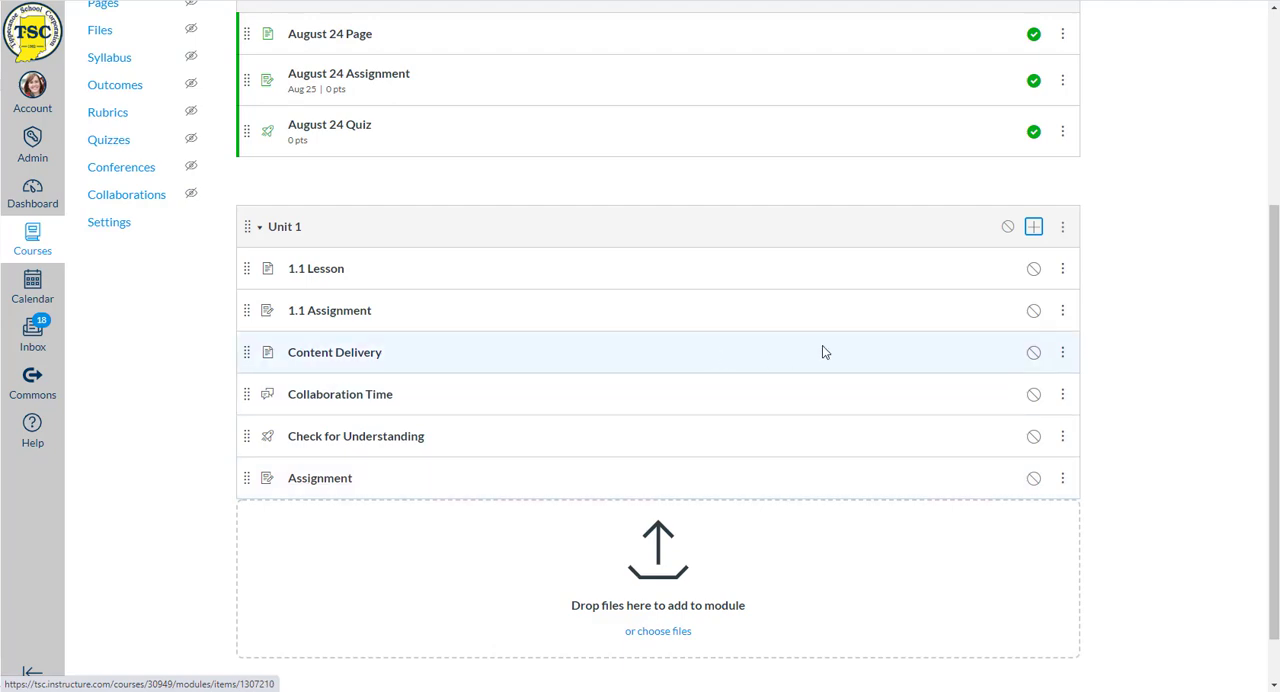
left_click(1034, 228)
left_click(470, 225)
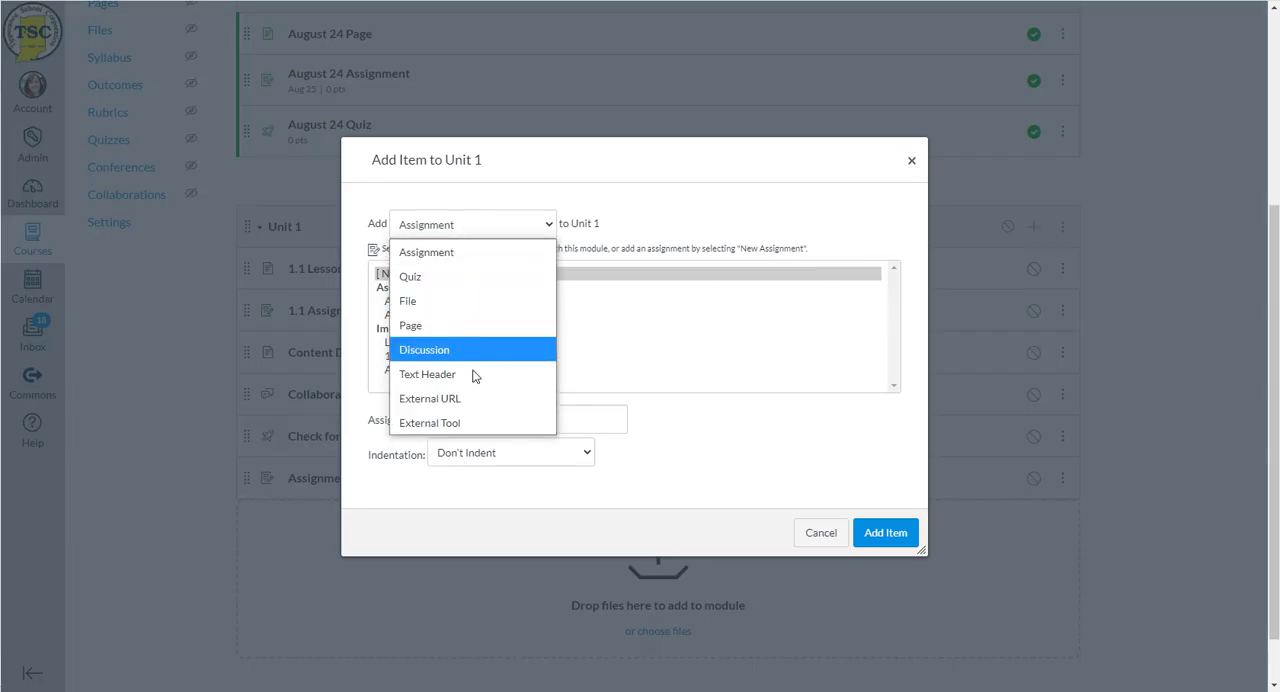
left_click(470, 373)
left_click(442, 265)
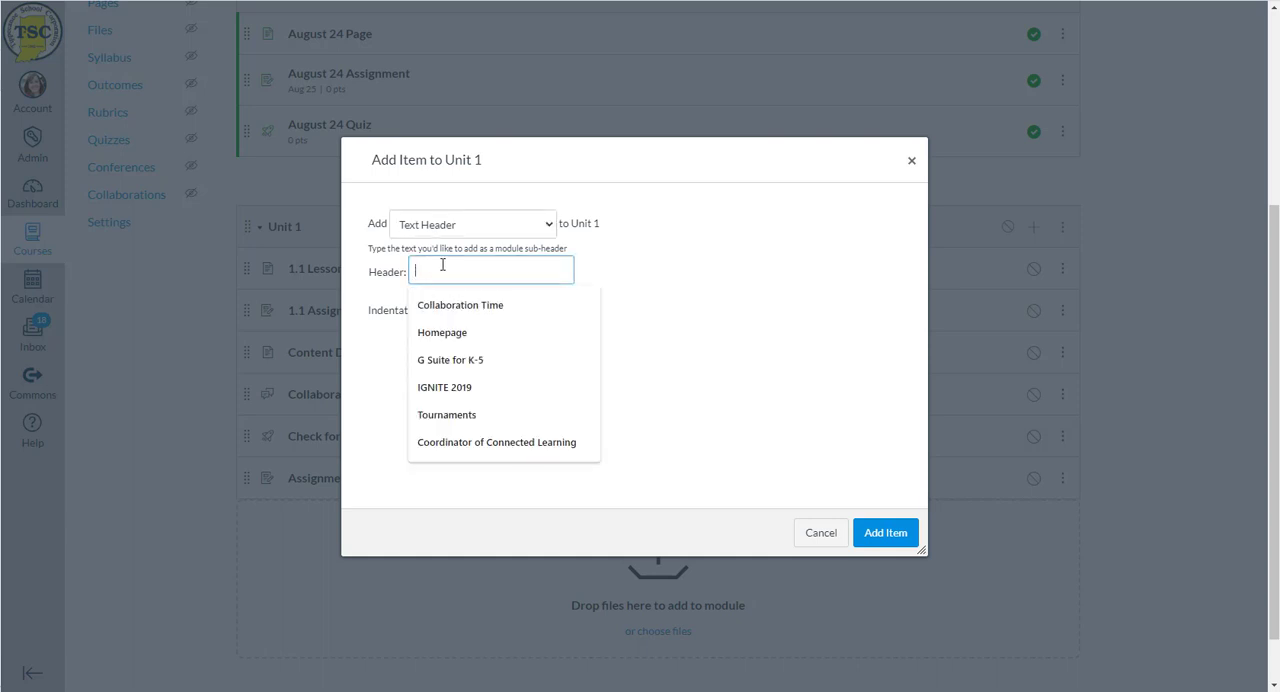
type("Brea")
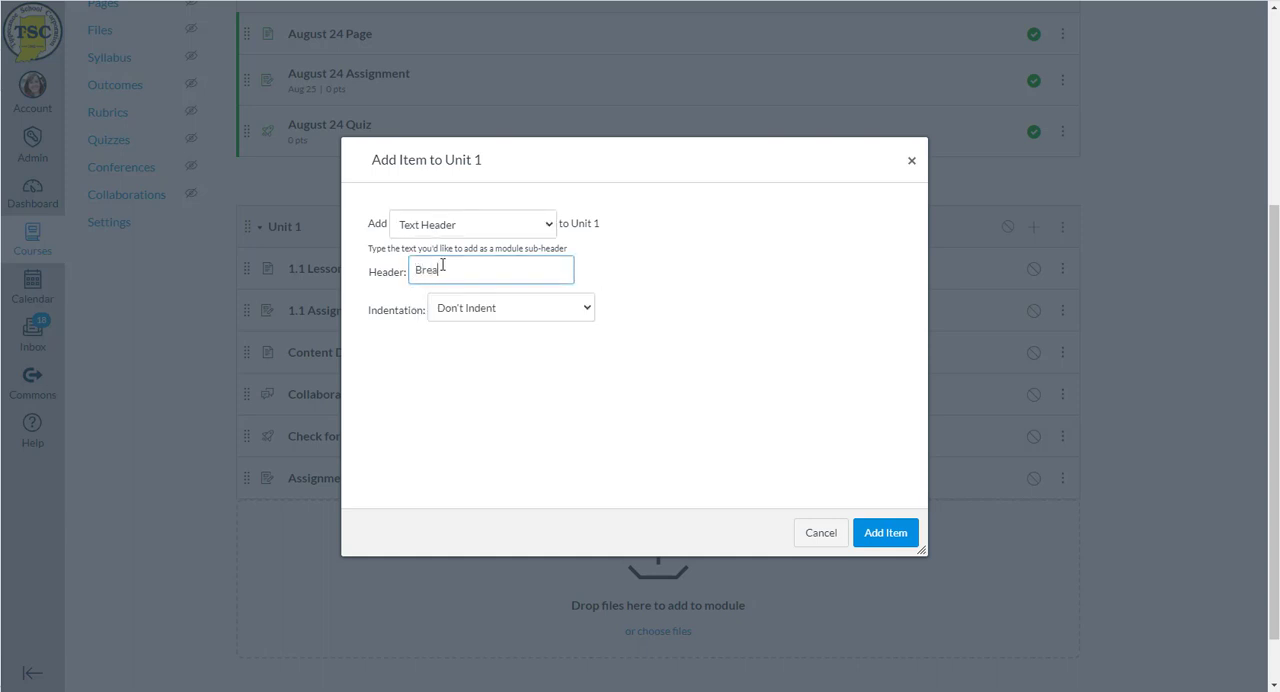
type("k")
left_click(884, 533)
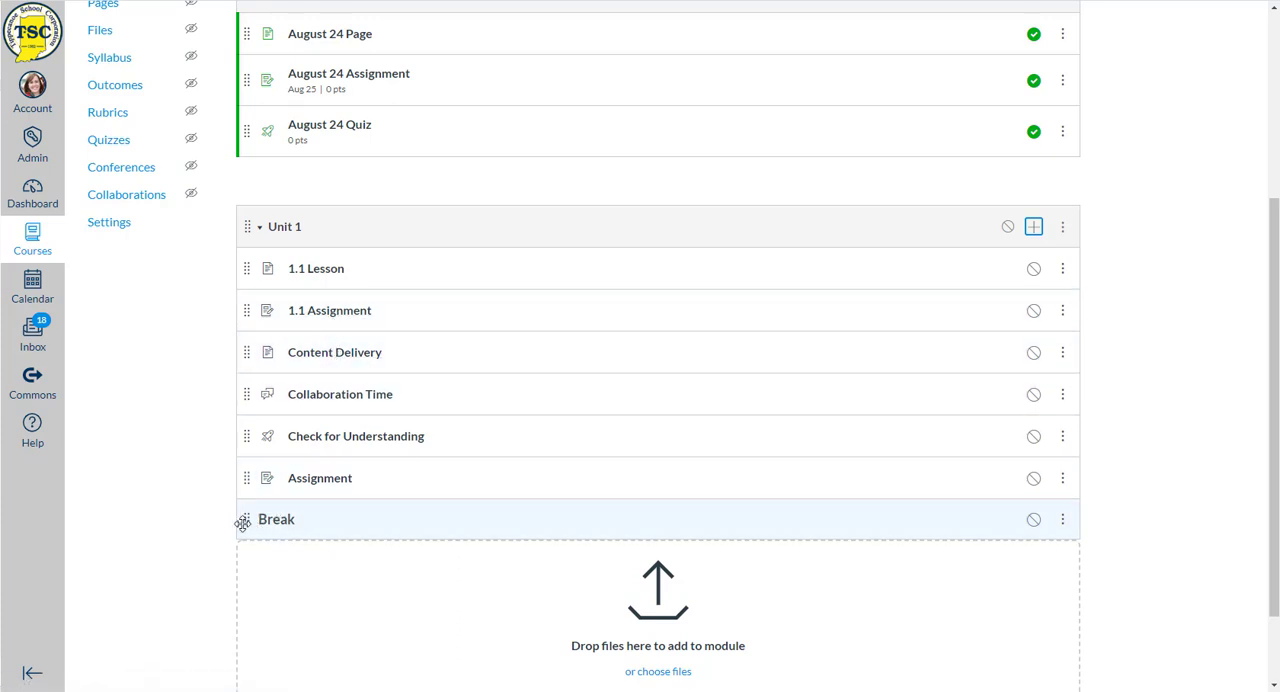
left_click_drag(249, 521, 249, 343)
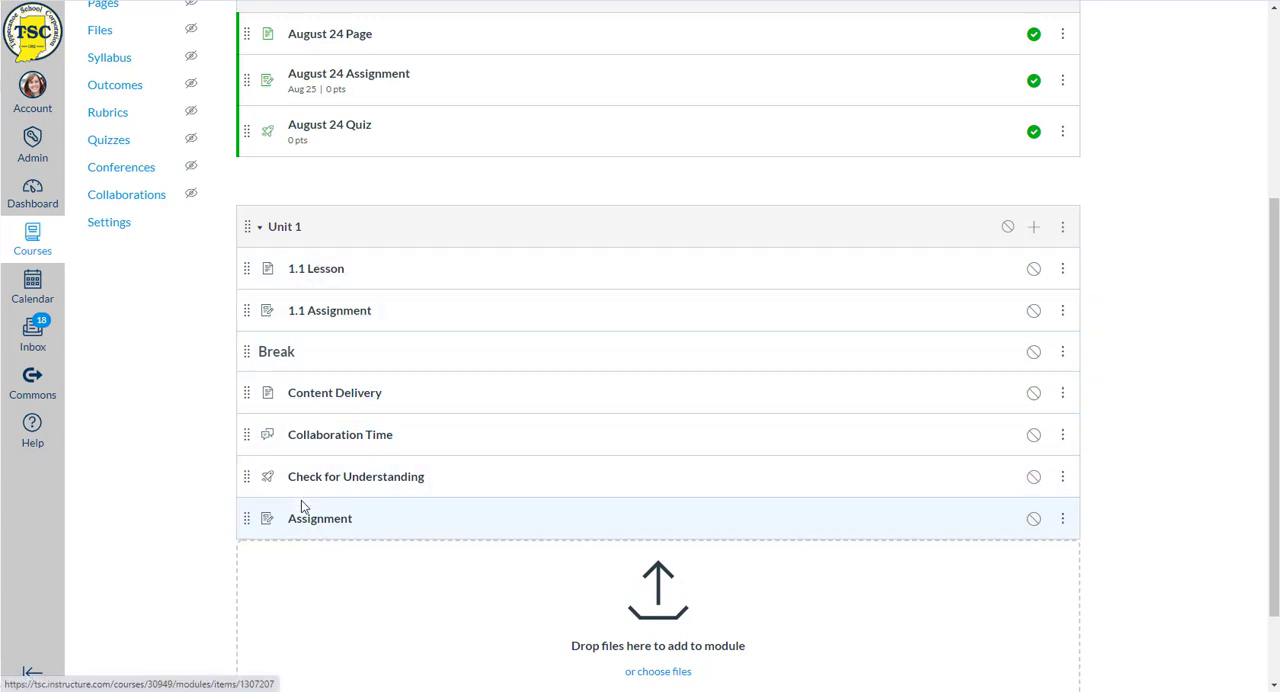
- Indent Collaboration Time, Check for Understanding and Assignment in the Unit 1 module by one level
left_click(1063, 435)
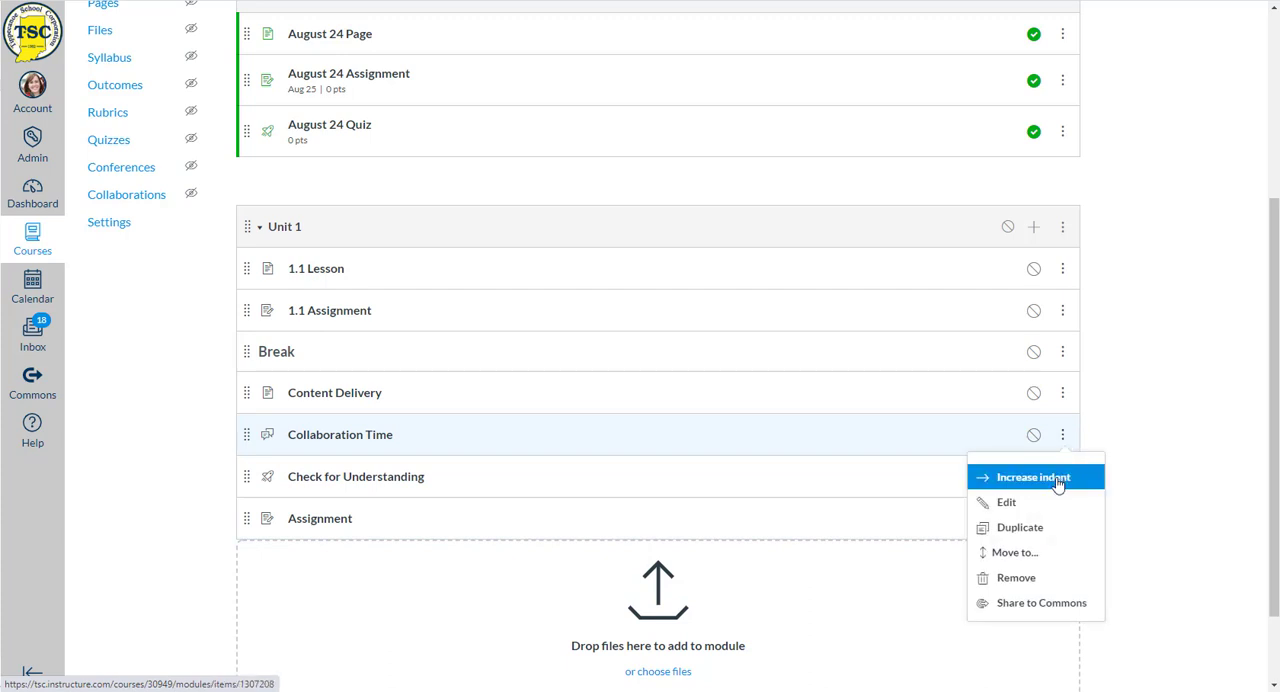
left_click(1055, 478)
left_click(1062, 477)
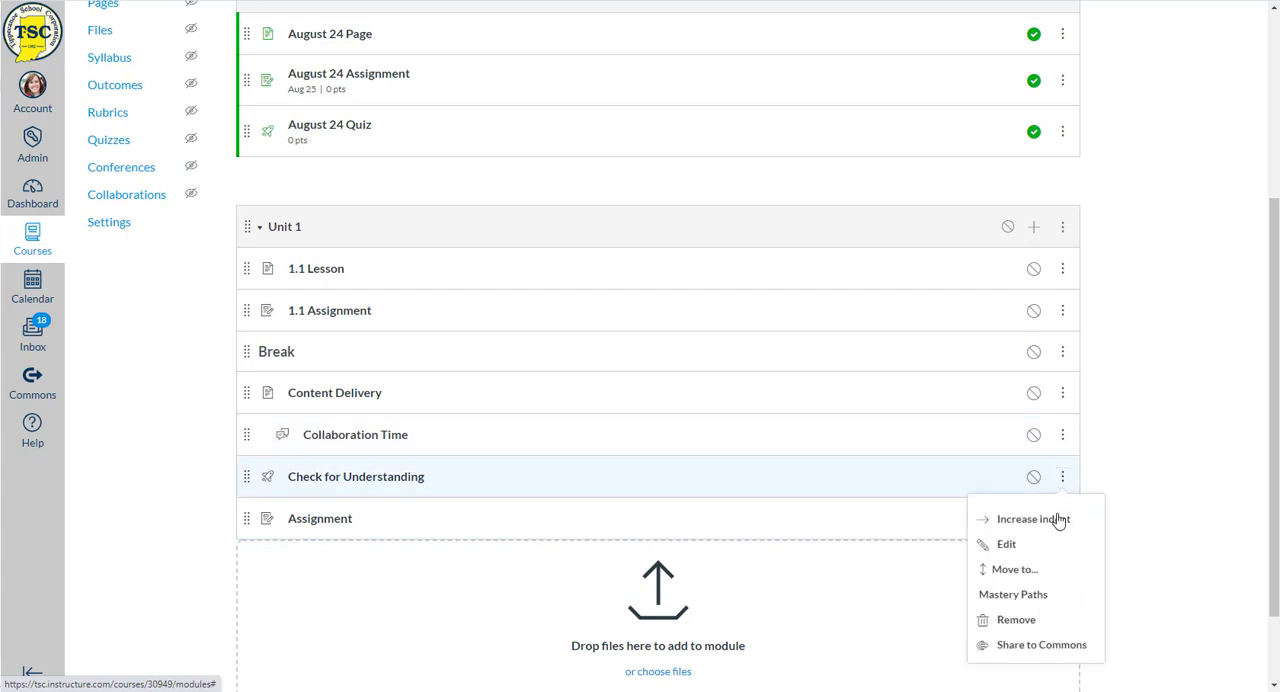
left_click(1057, 520)
left_click(1063, 520)
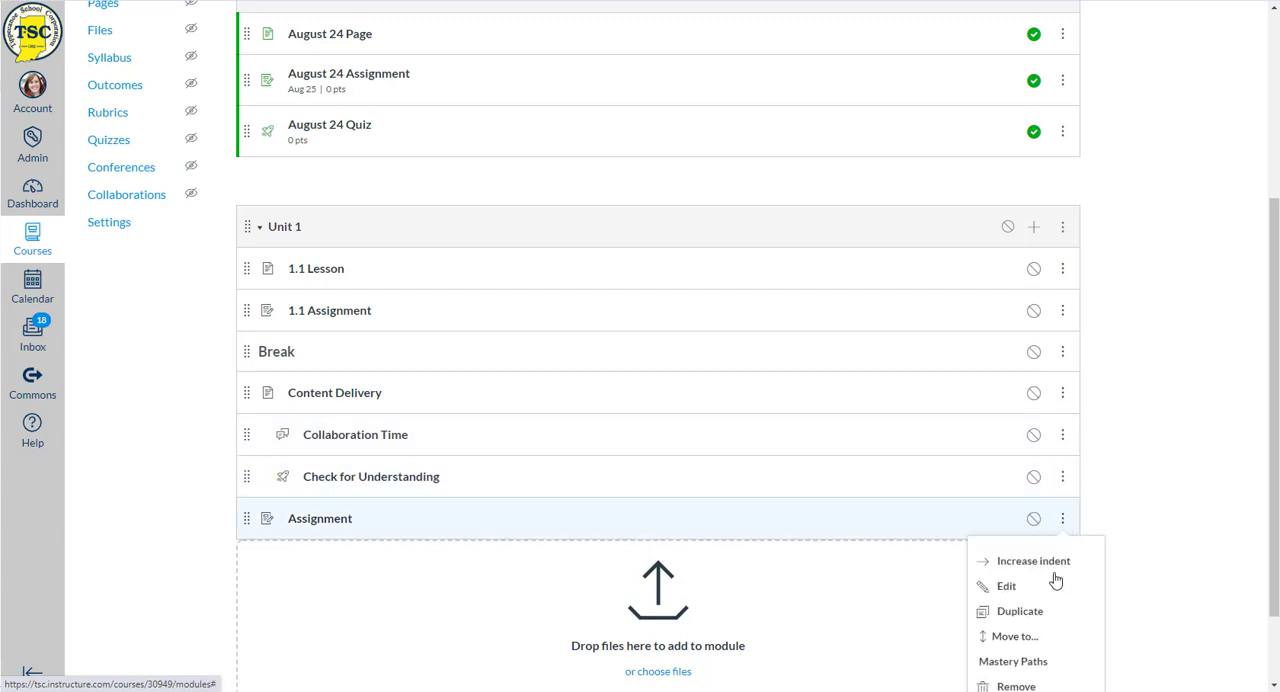
left_click(1050, 565)
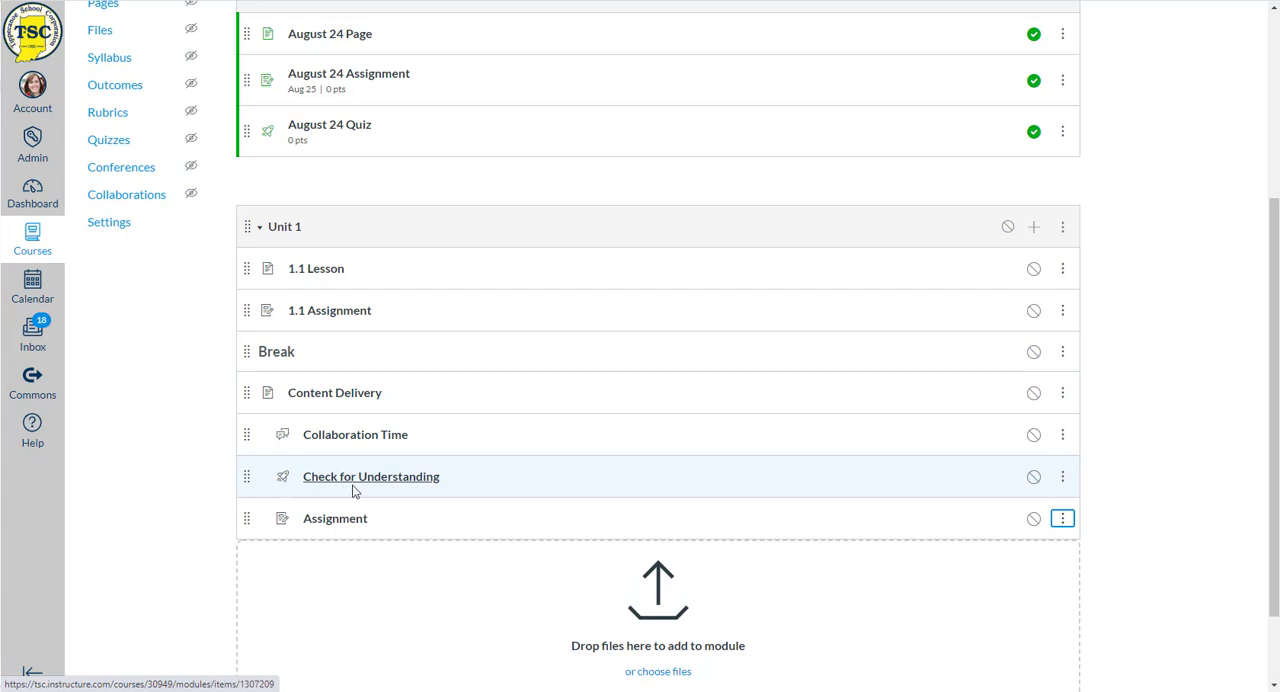
- Increase the indent of Collaboration Time, Check for Understanding and Assignment by a second level
left_click(1062, 436)
left_click(1045, 510)
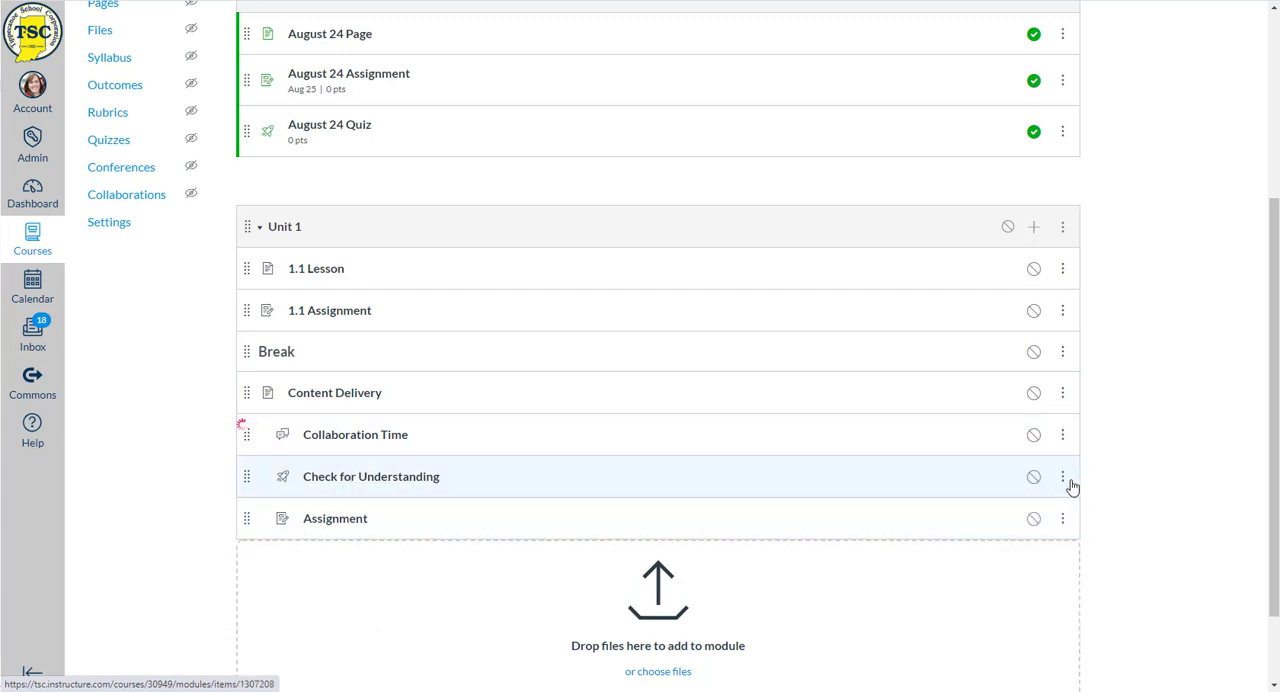
left_click(1062, 477)
left_click(1031, 548)
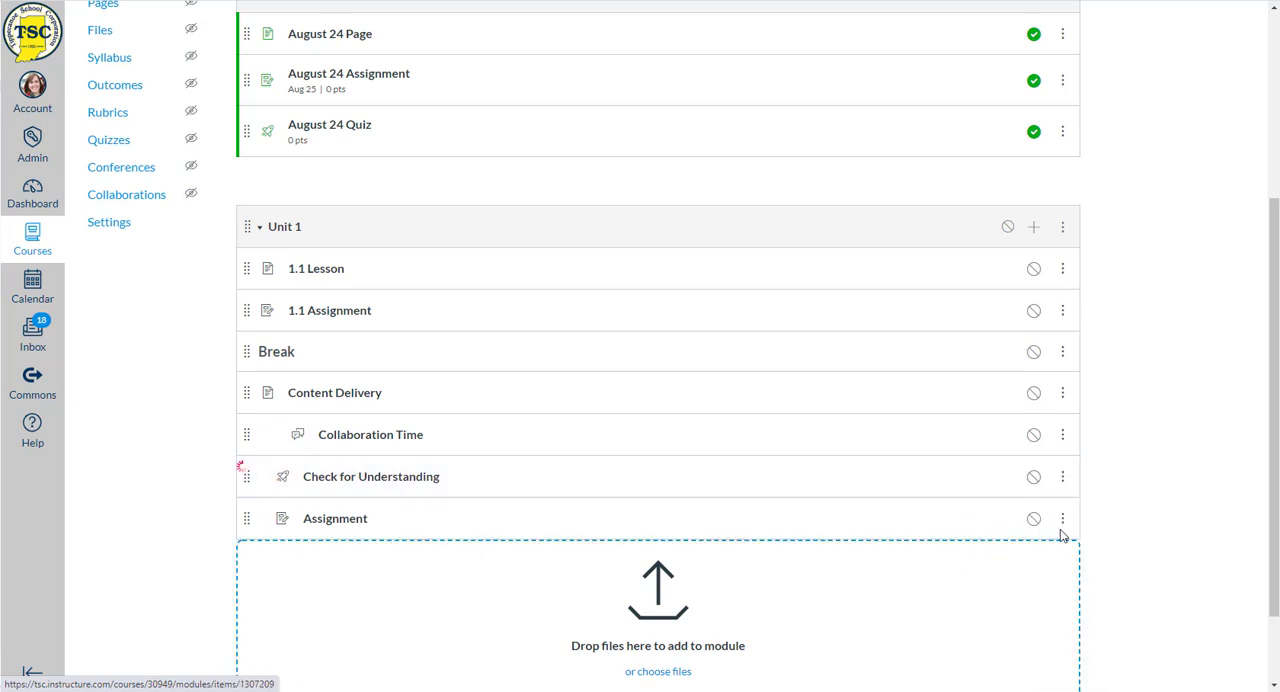
left_click(1062, 518)
left_click(1031, 571)
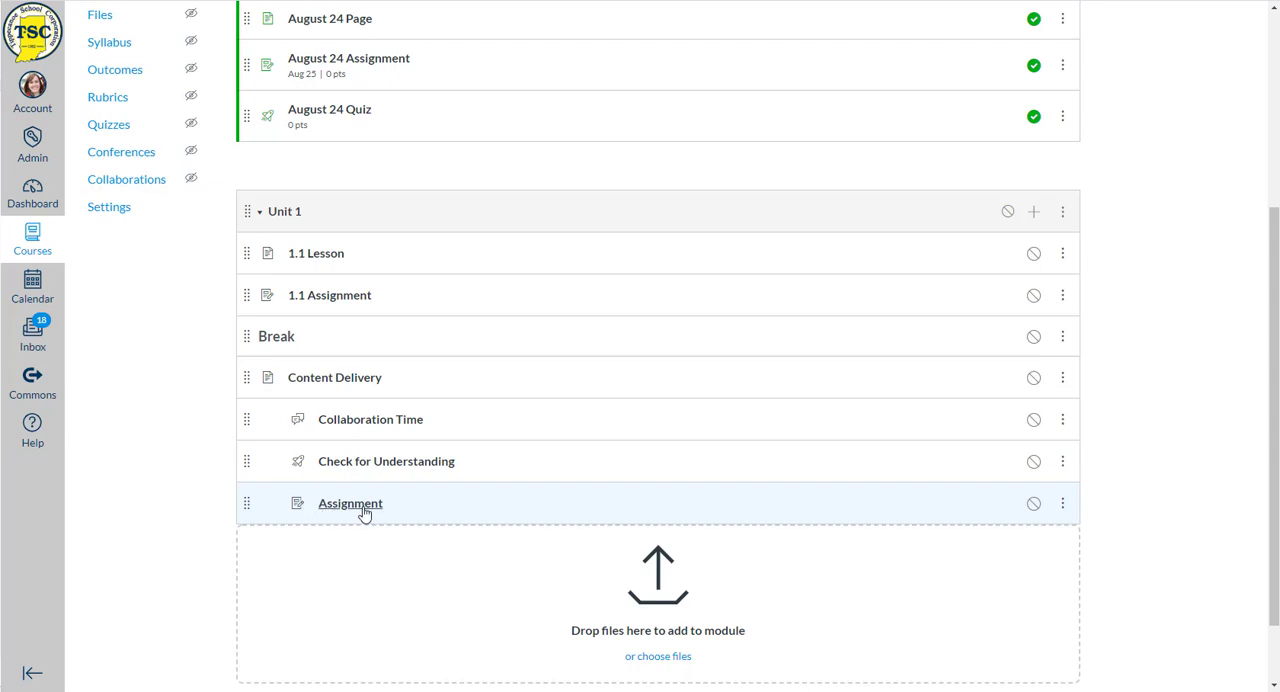
- Publish the Unit 1 module together with all its items
scroll(363, 510, "up", 2)
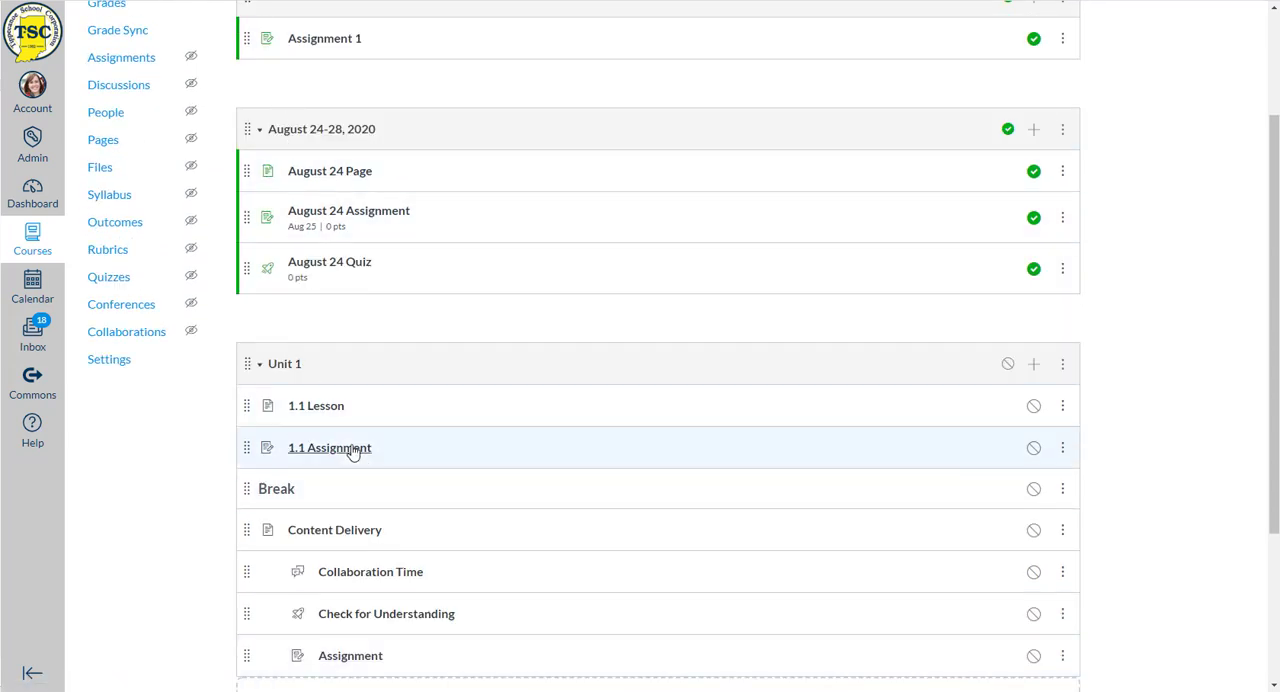
scroll(338, 434, "down", 1)
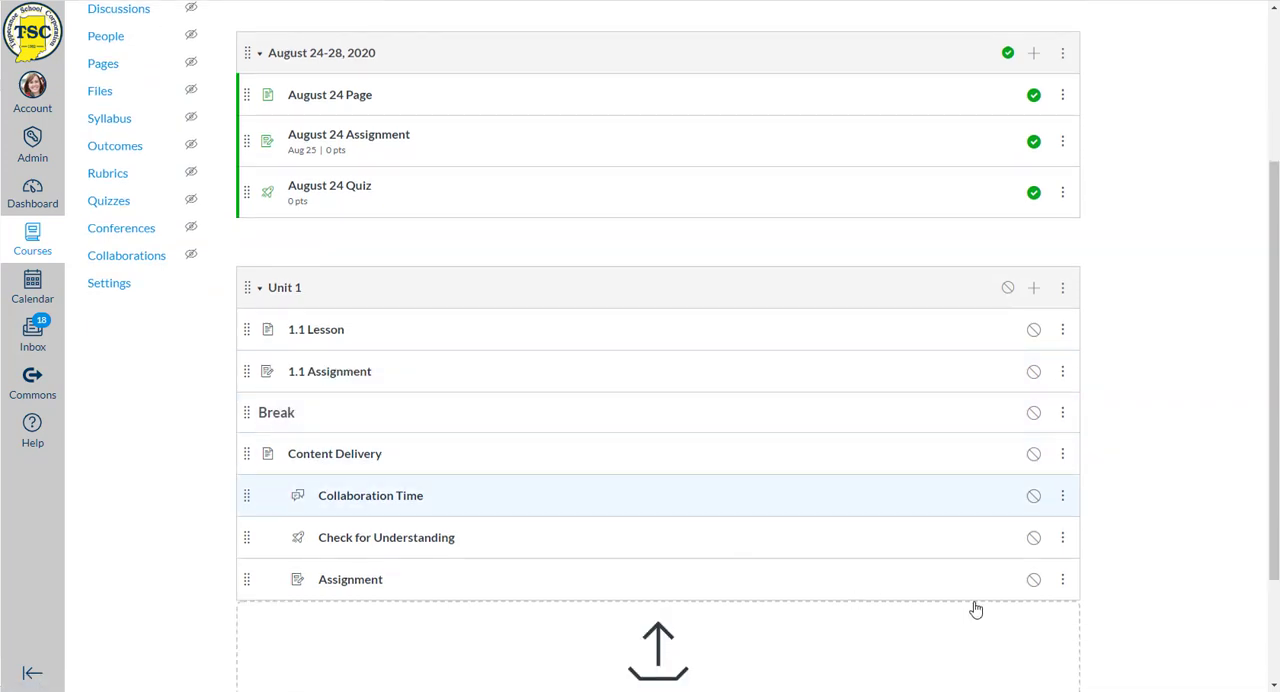
left_click(1008, 290)
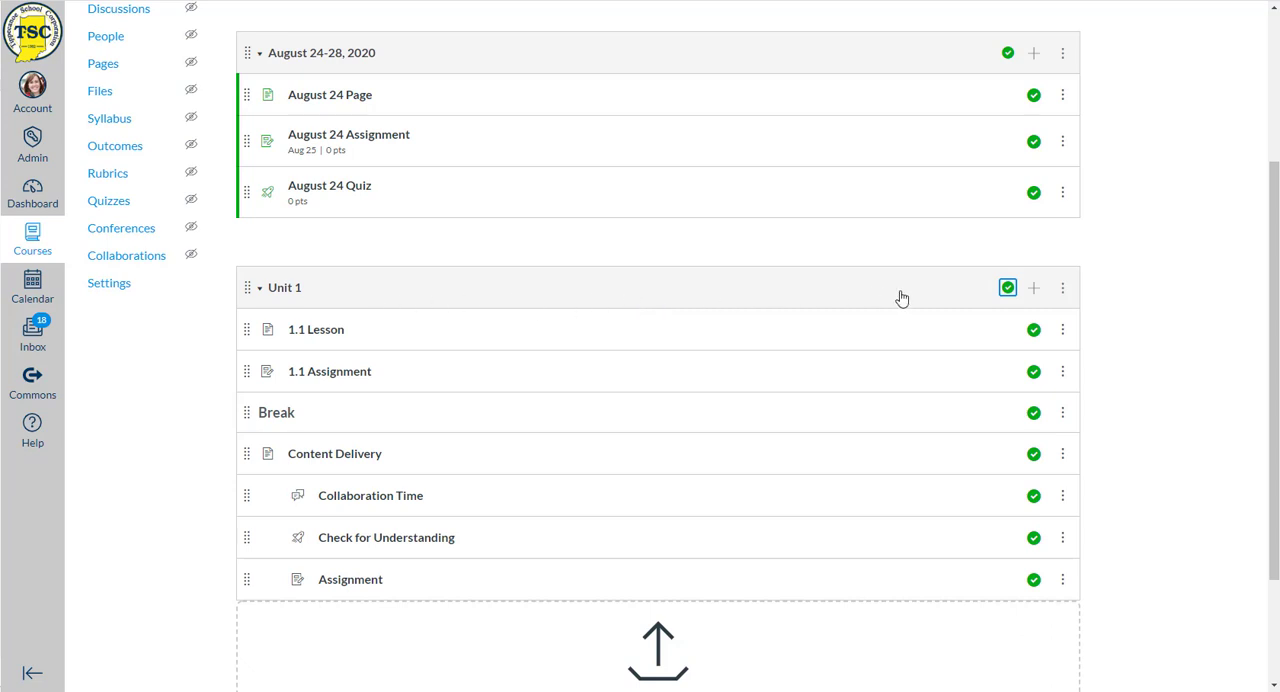
- Open the Unit 1 module settings for editing and switch the lock-until option on and back off
left_click(1063, 290)
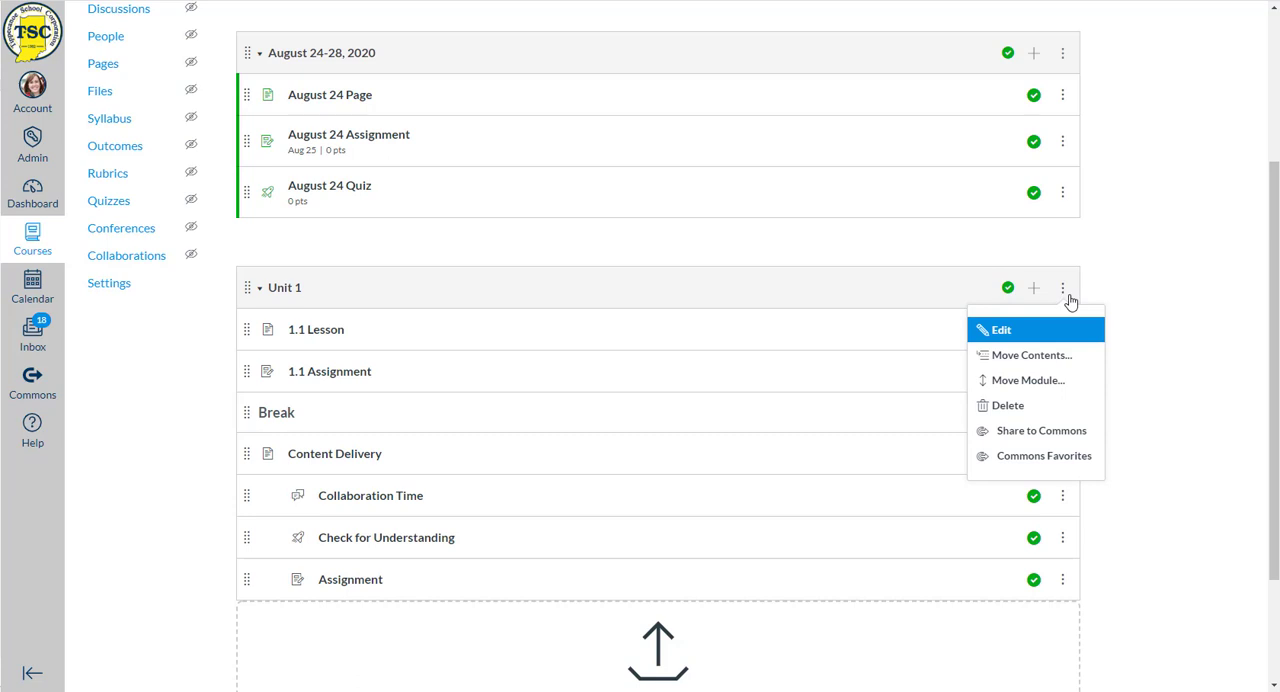
left_click(1001, 331)
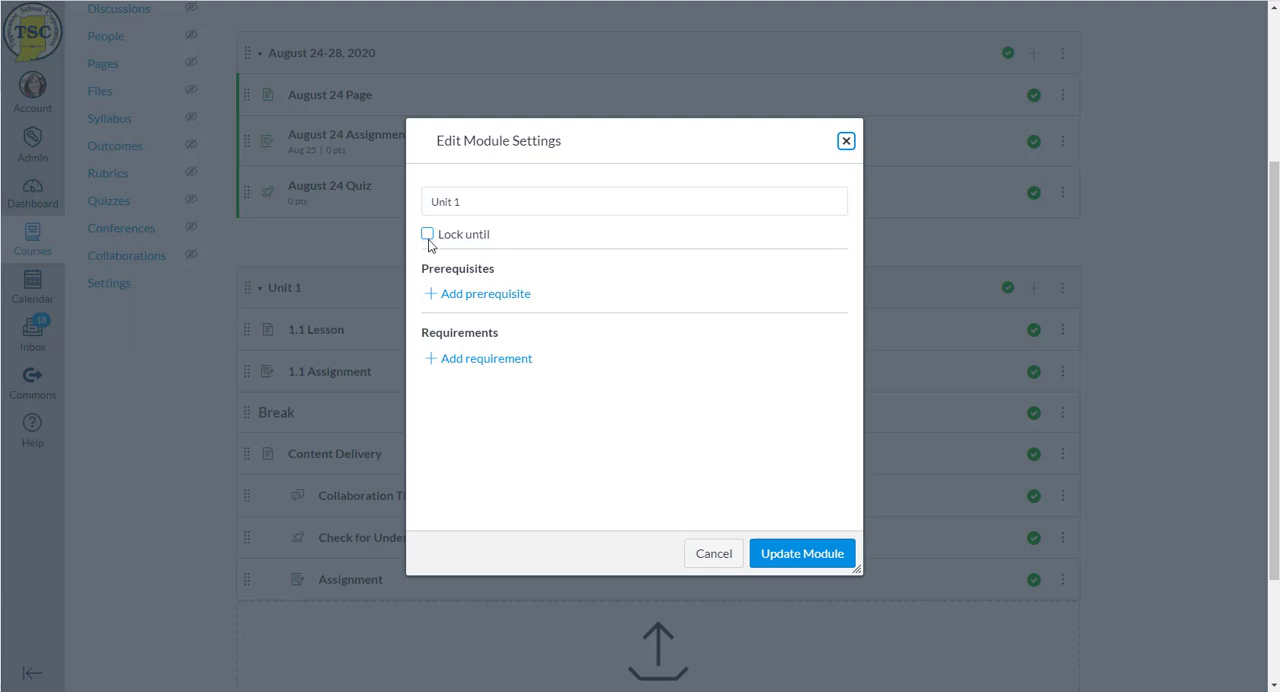
left_click(428, 236)
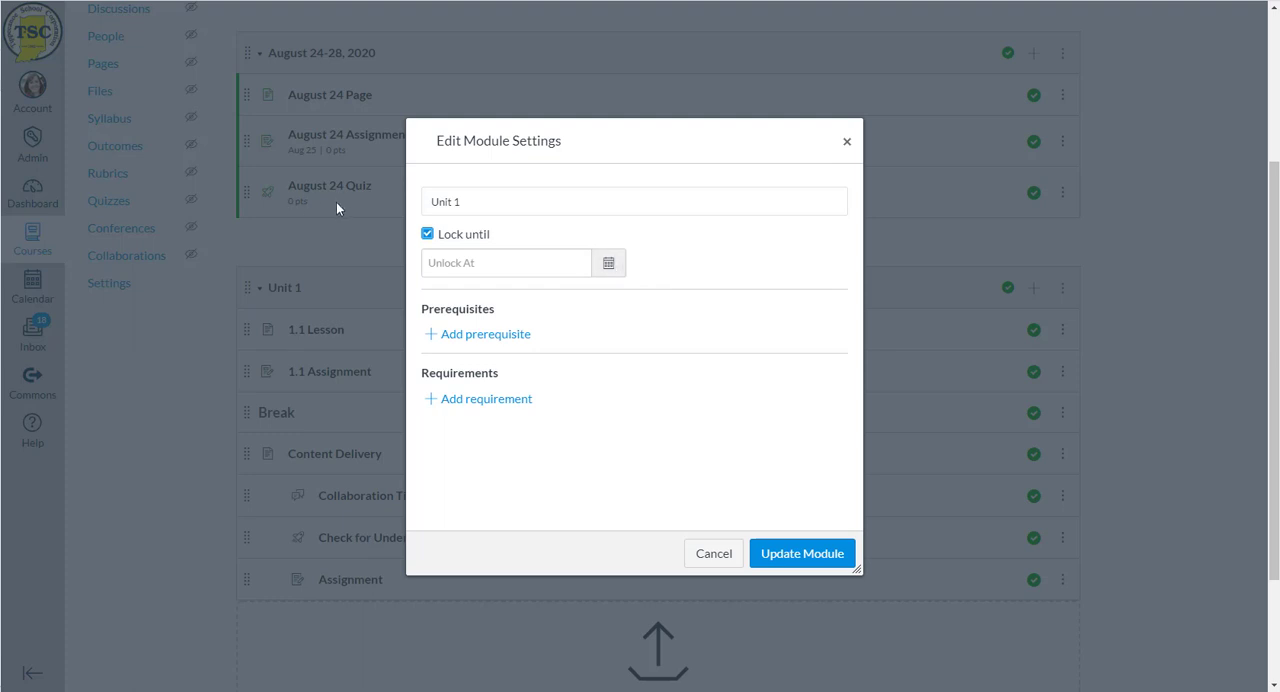
left_click(428, 235)
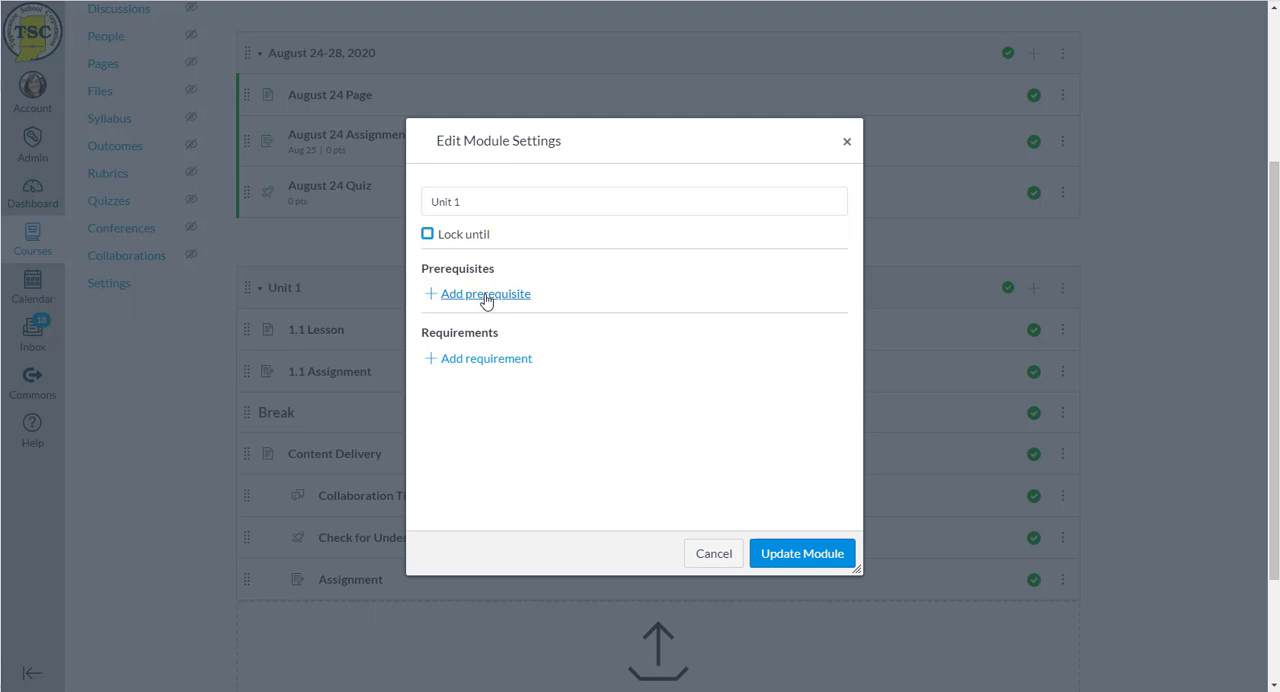
- Add sequential-order requirements to Unit 1 so students must view 1.1 Lesson and submit 1.1 Assignment
left_click(462, 359)
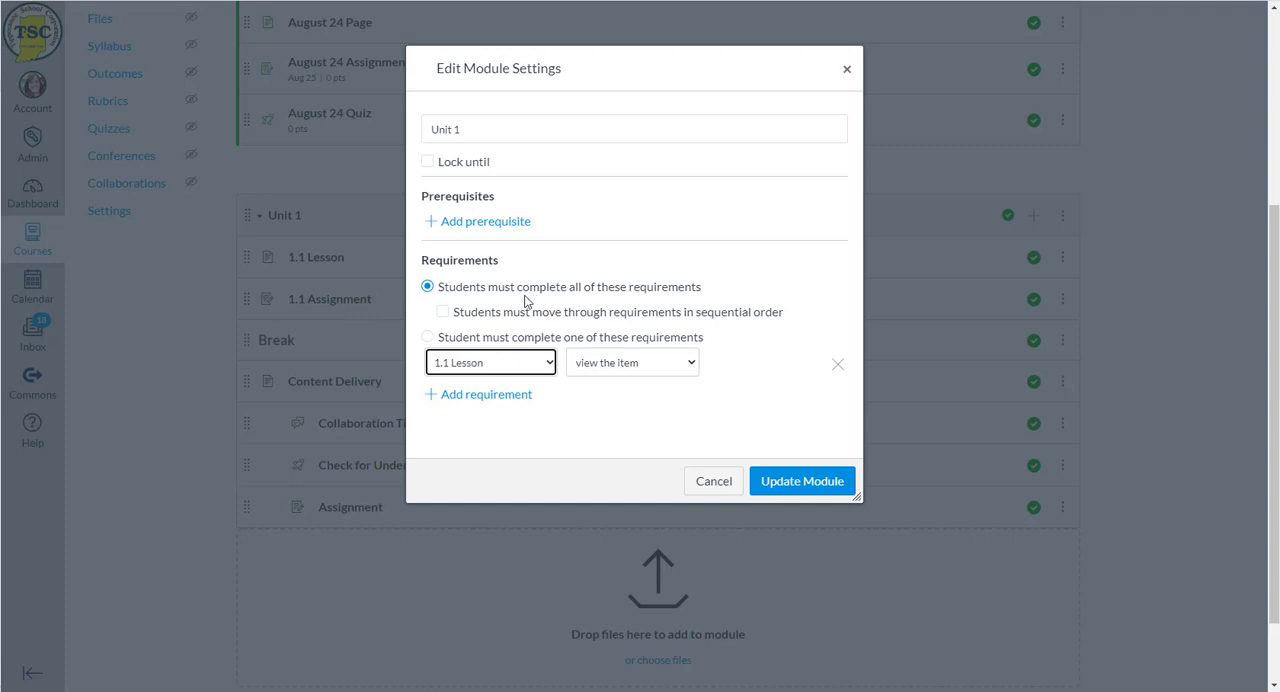
left_click(443, 312)
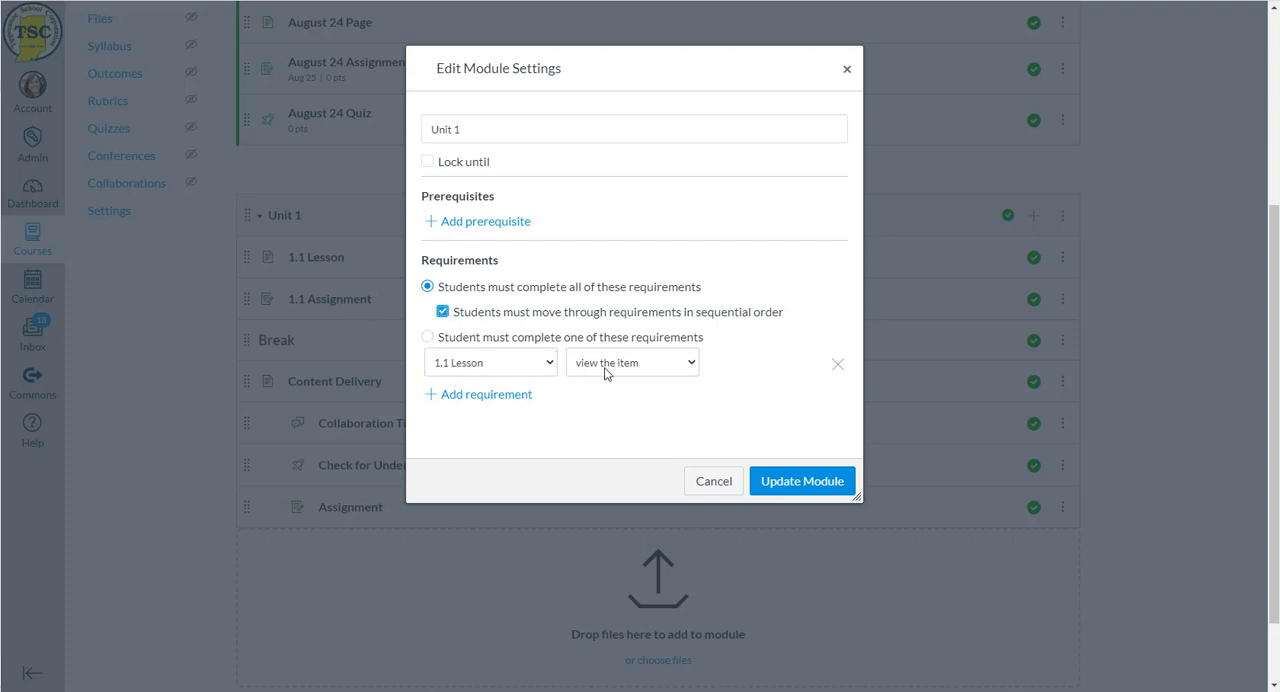
left_click(521, 396)
left_click(484, 400)
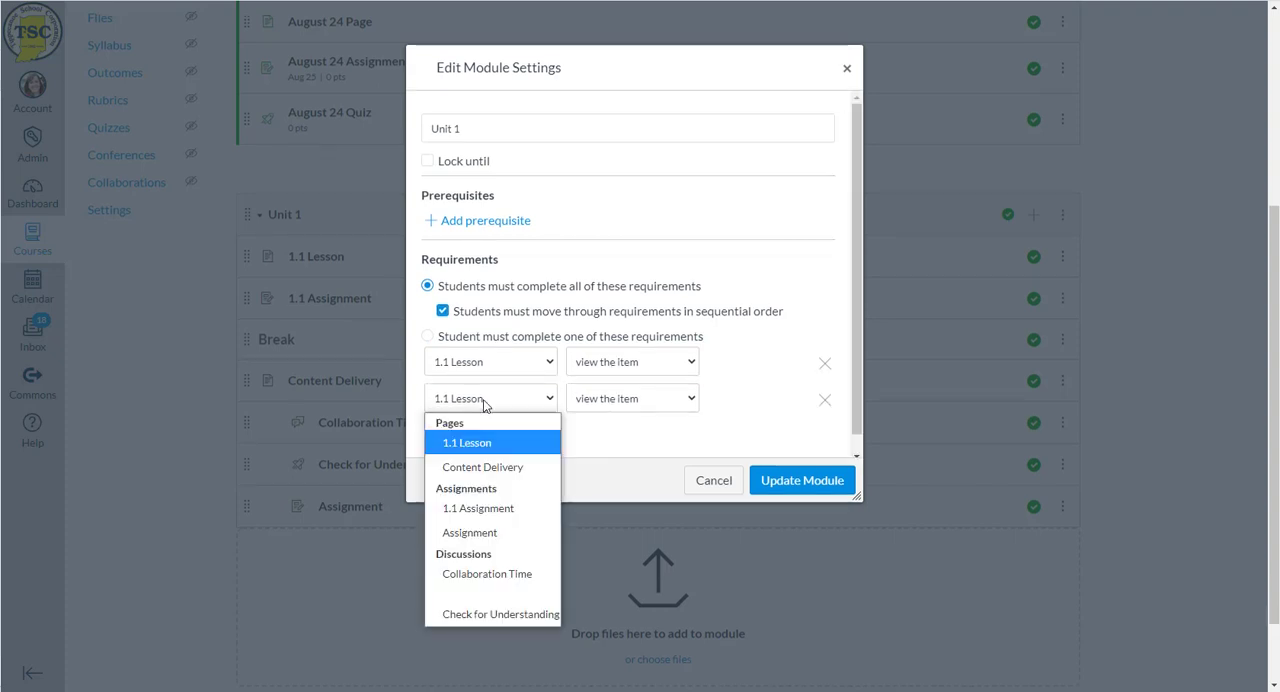
left_click(479, 508)
left_click(603, 404)
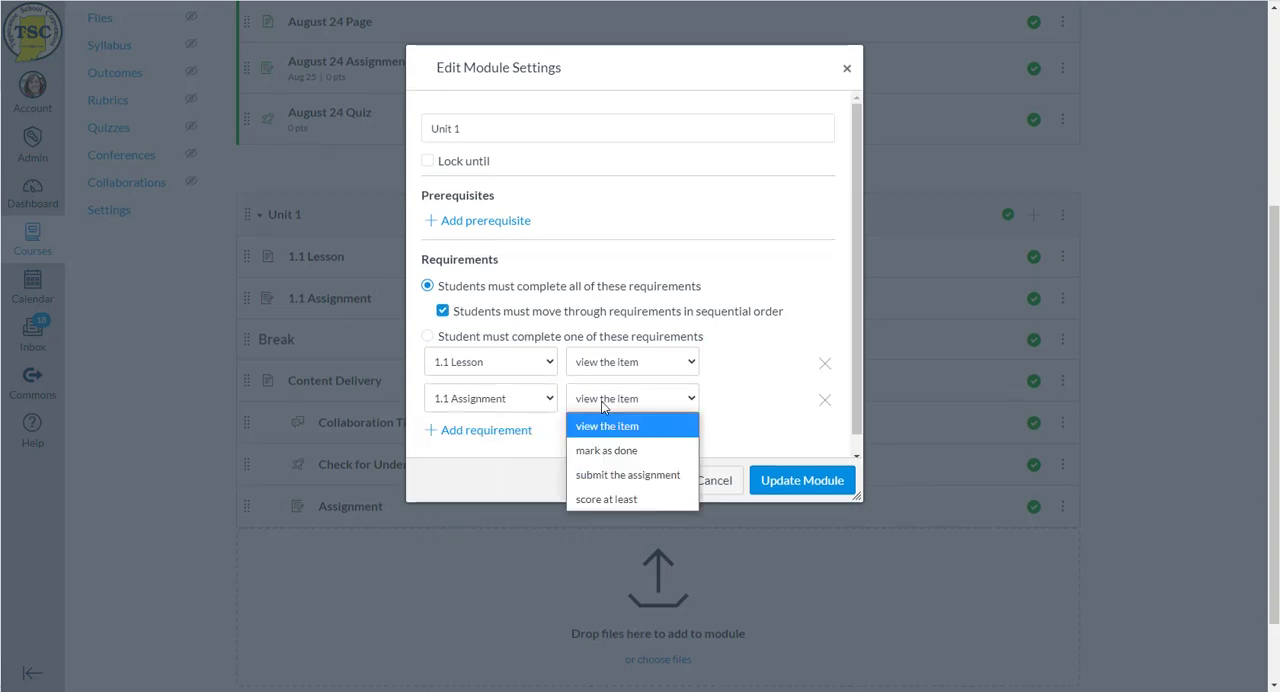
left_click(609, 479)
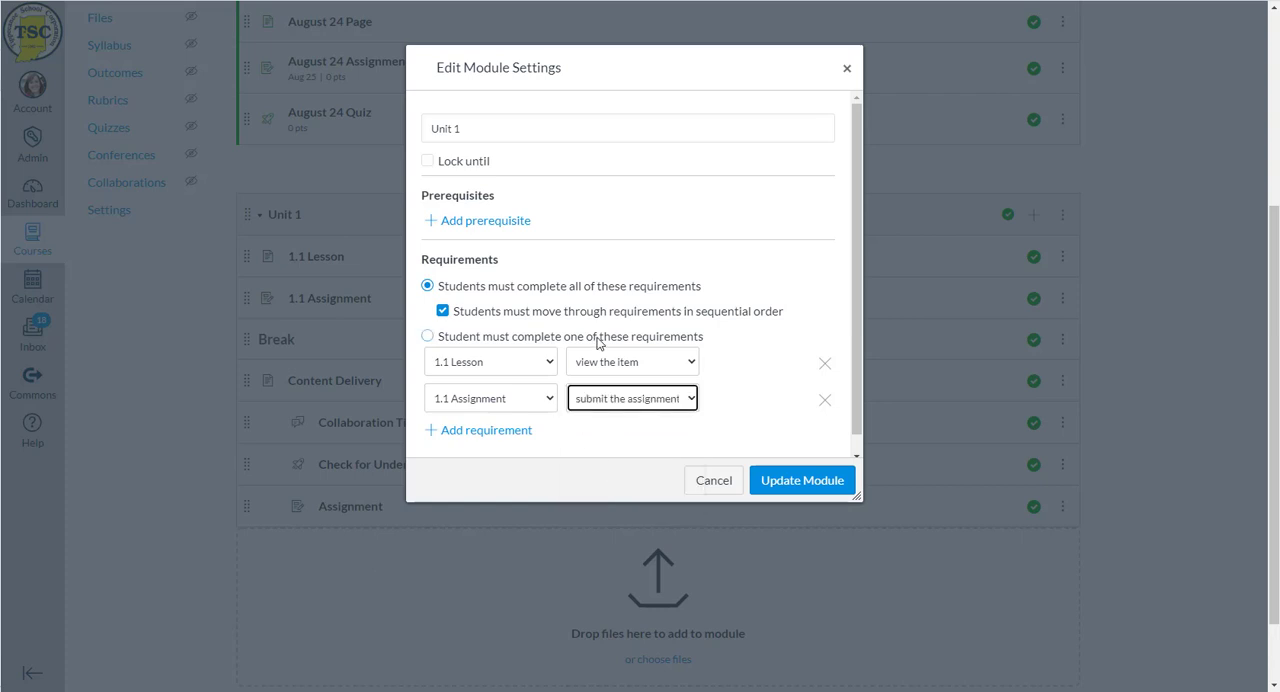
scroll(600, 337, "down", 1)
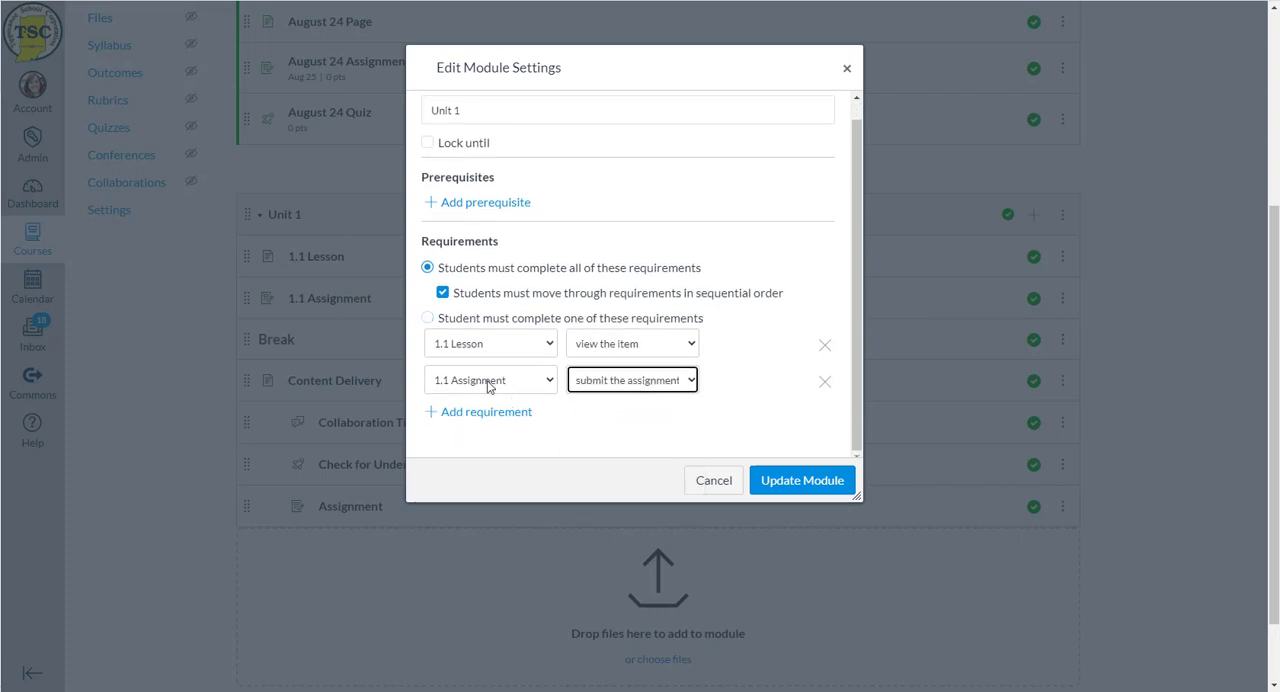
- Add Unit 1 requirements for students to view Content Delivery and contribute to the page for Collaboration Time
left_click(456, 419)
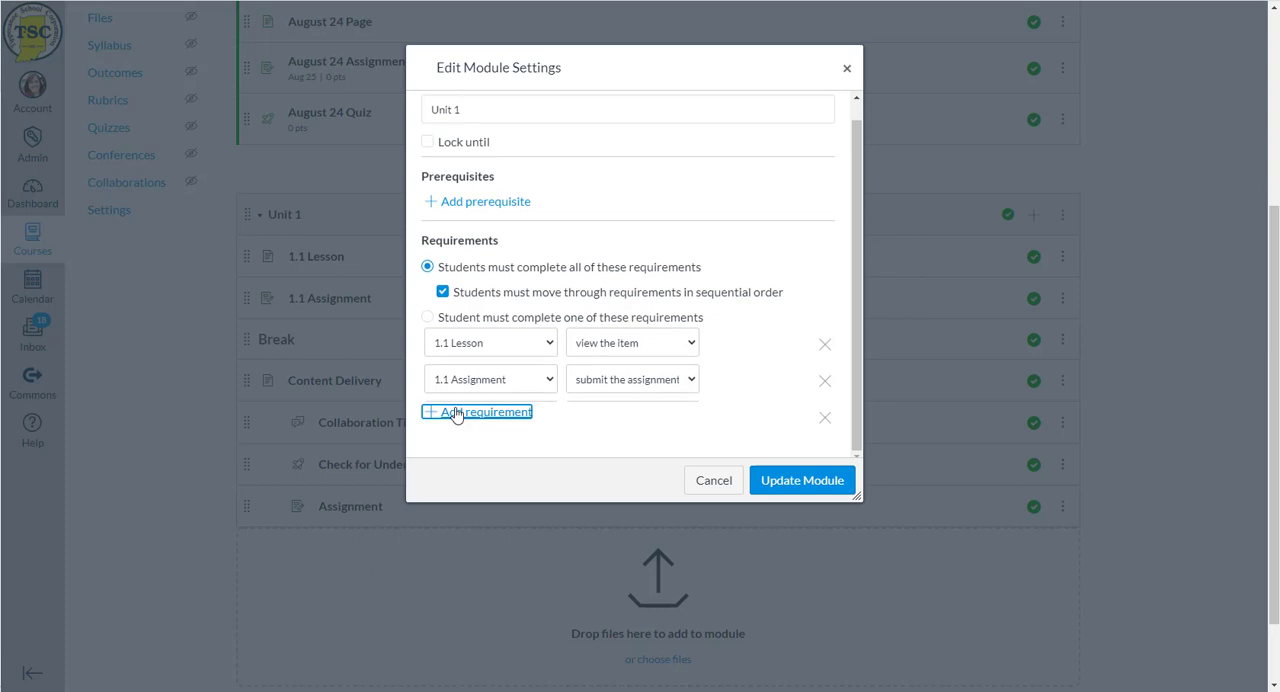
left_click(485, 428)
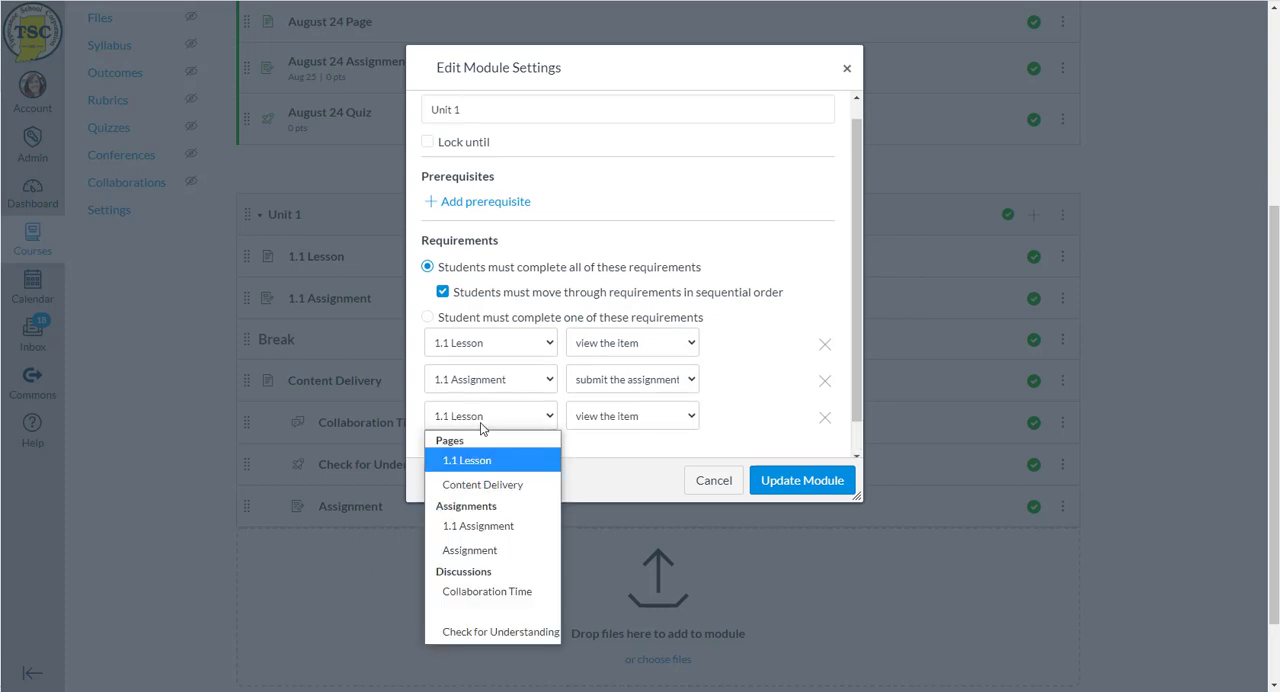
left_click(486, 484)
scroll(520, 370, "down", 1)
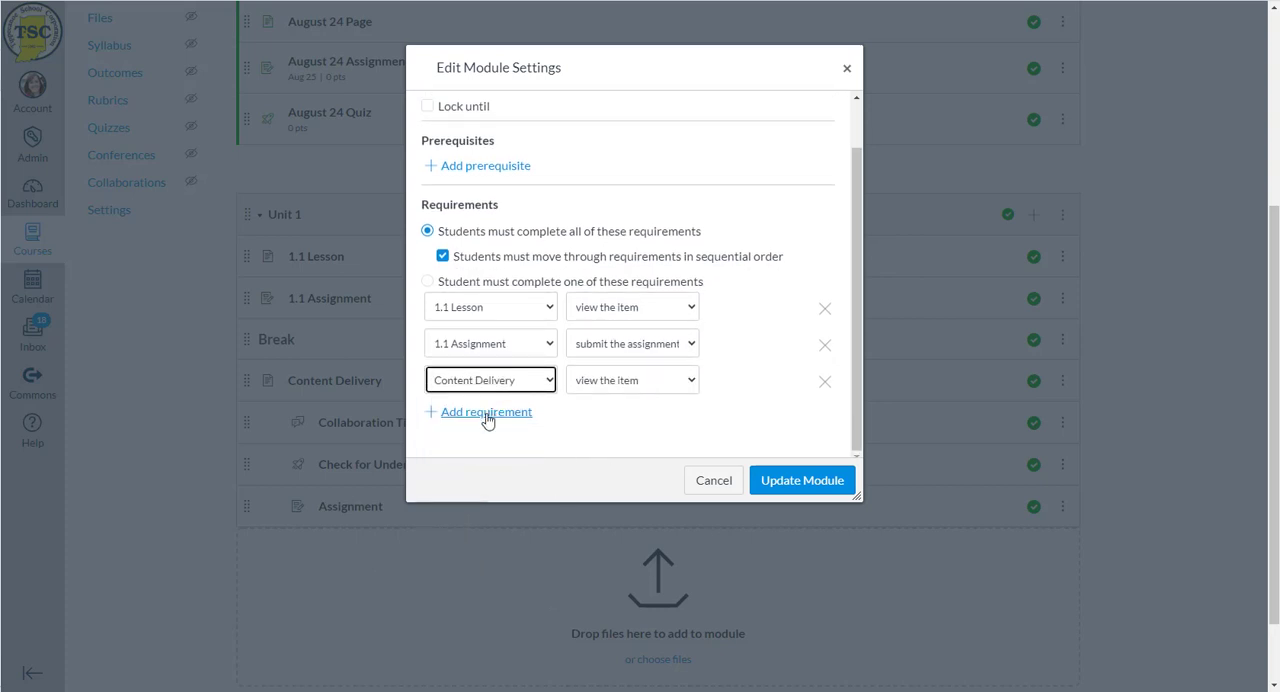
left_click(489, 419)
left_click(482, 422)
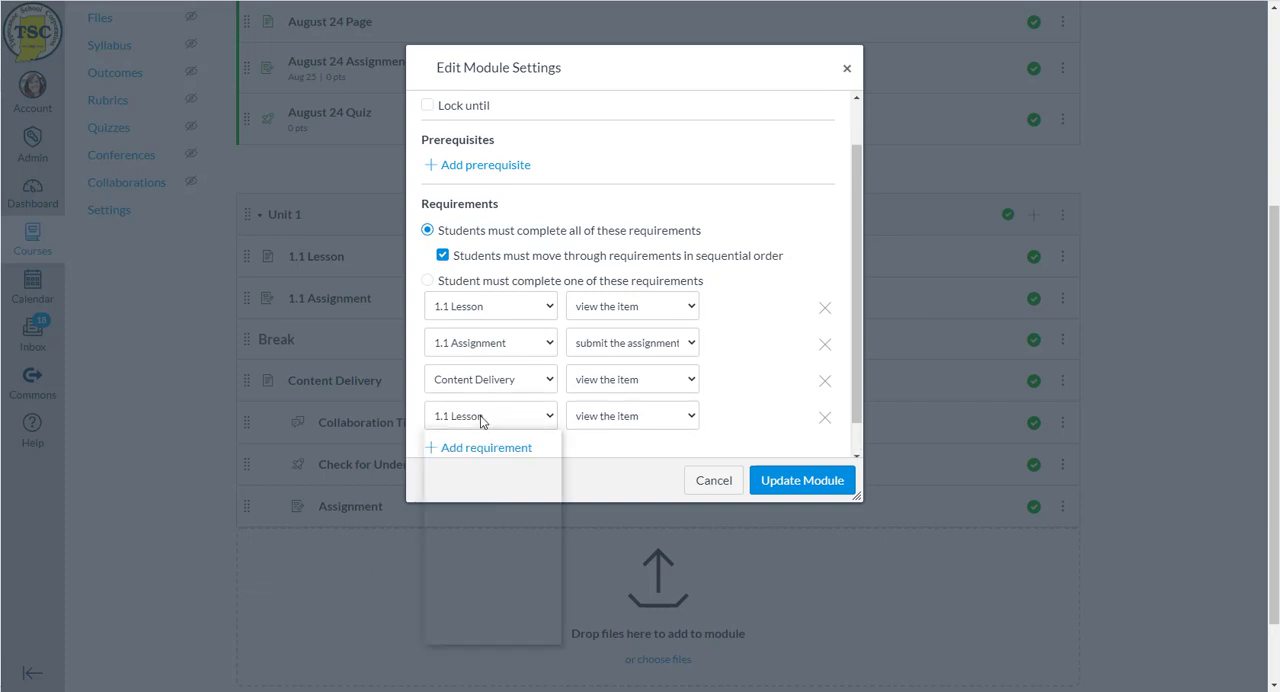
left_click(487, 591)
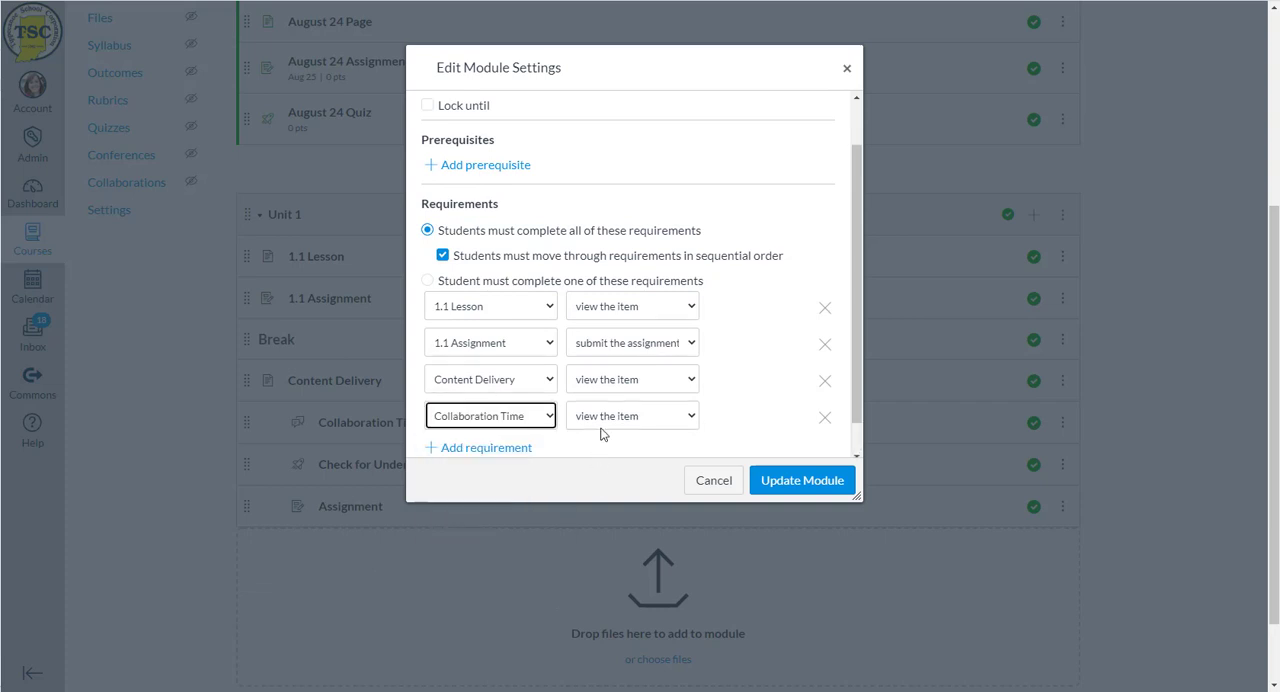
left_click(602, 425)
left_click(603, 469)
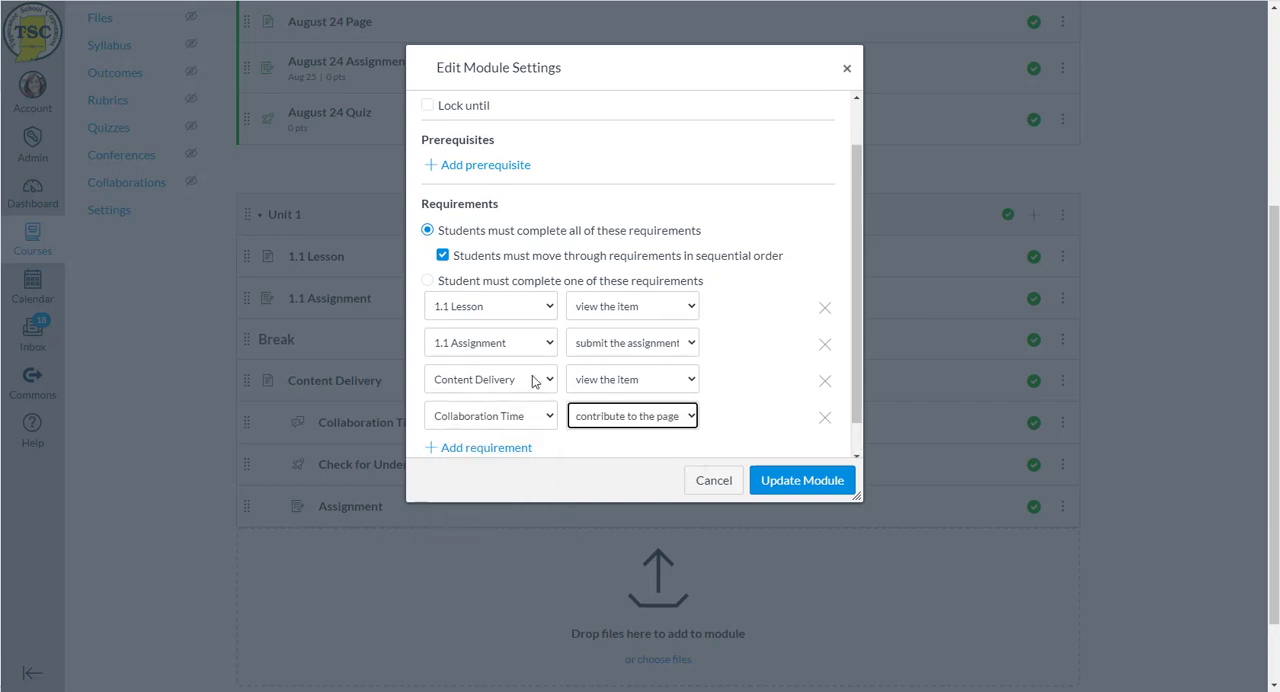
- Add a Unit 1 requirement for students to view the Check for Understanding item
scroll(532, 381, "down", 1)
left_click(514, 415)
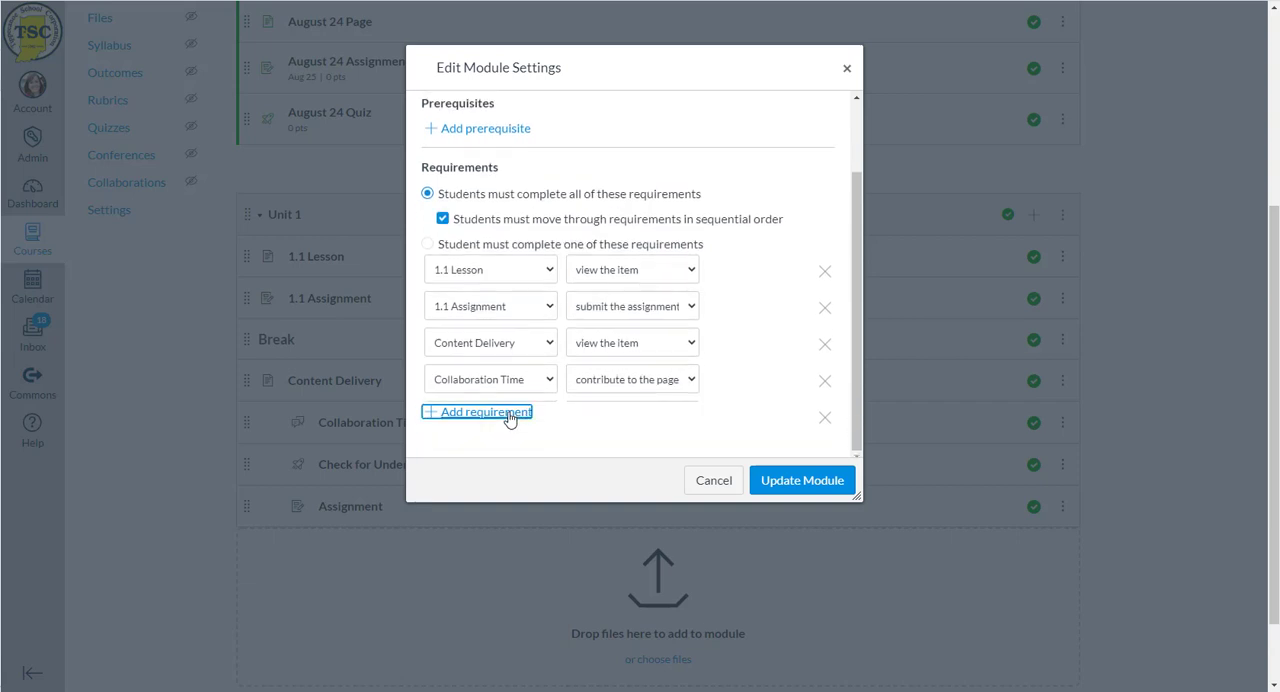
left_click(508, 418)
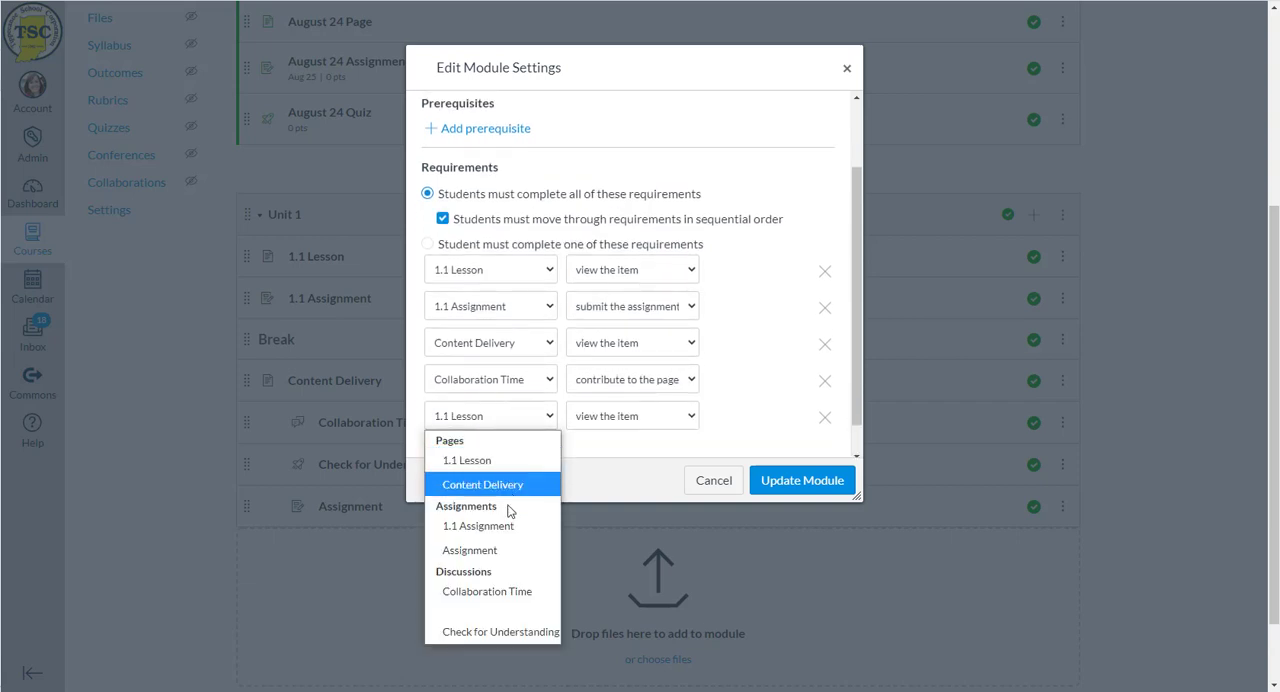
left_click(508, 636)
left_click(596, 420)
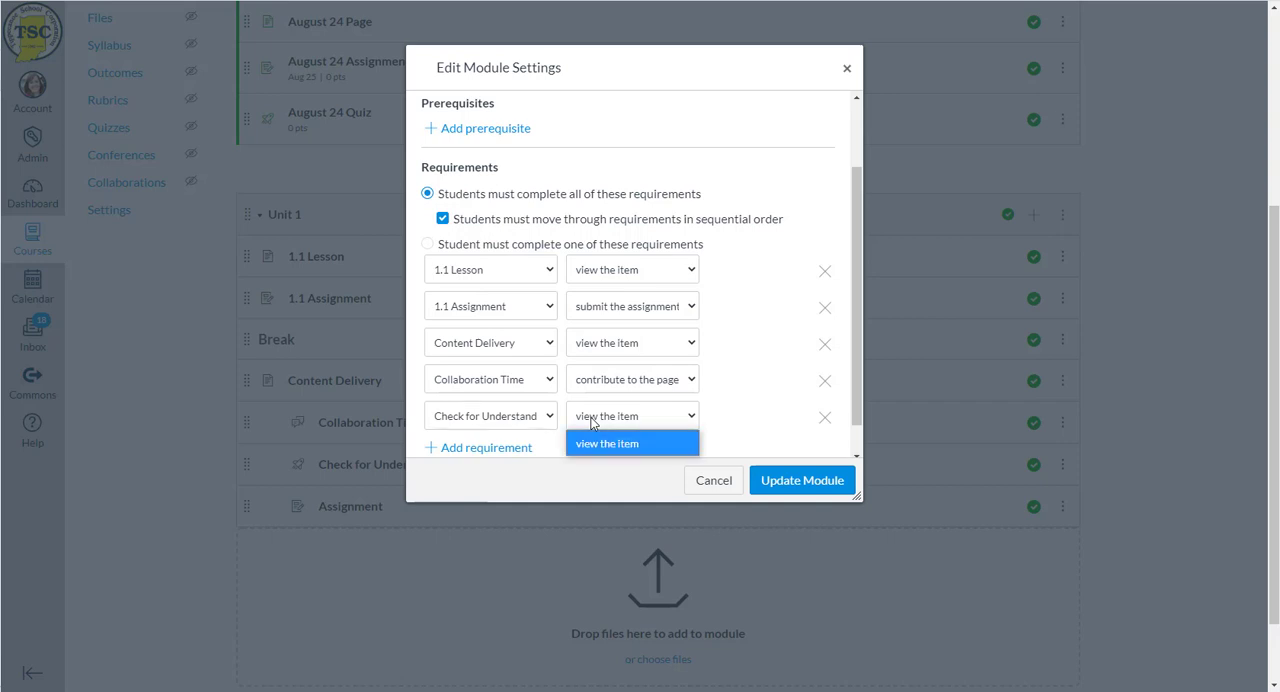
left_click(594, 446)
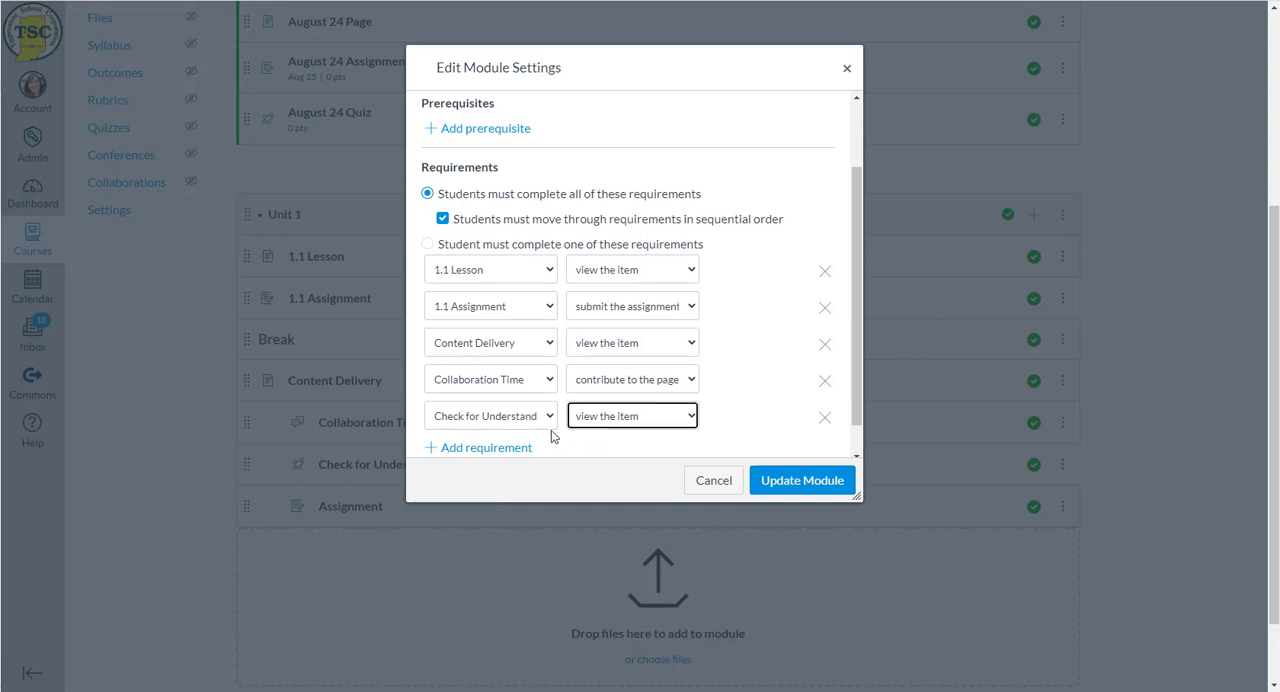
- Add a requirement for students to submit the final Assignment, and save the Unit 1 module settings
scroll(551, 437, "down", 1)
left_click(490, 413)
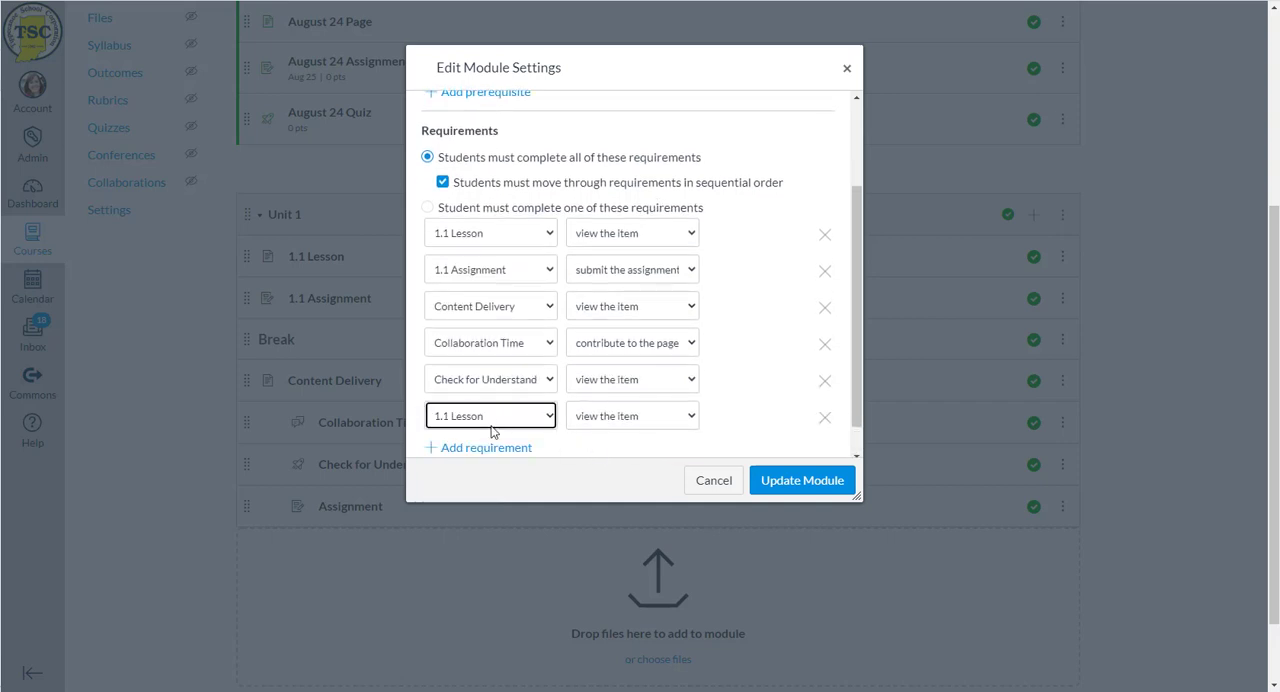
left_click(491, 425)
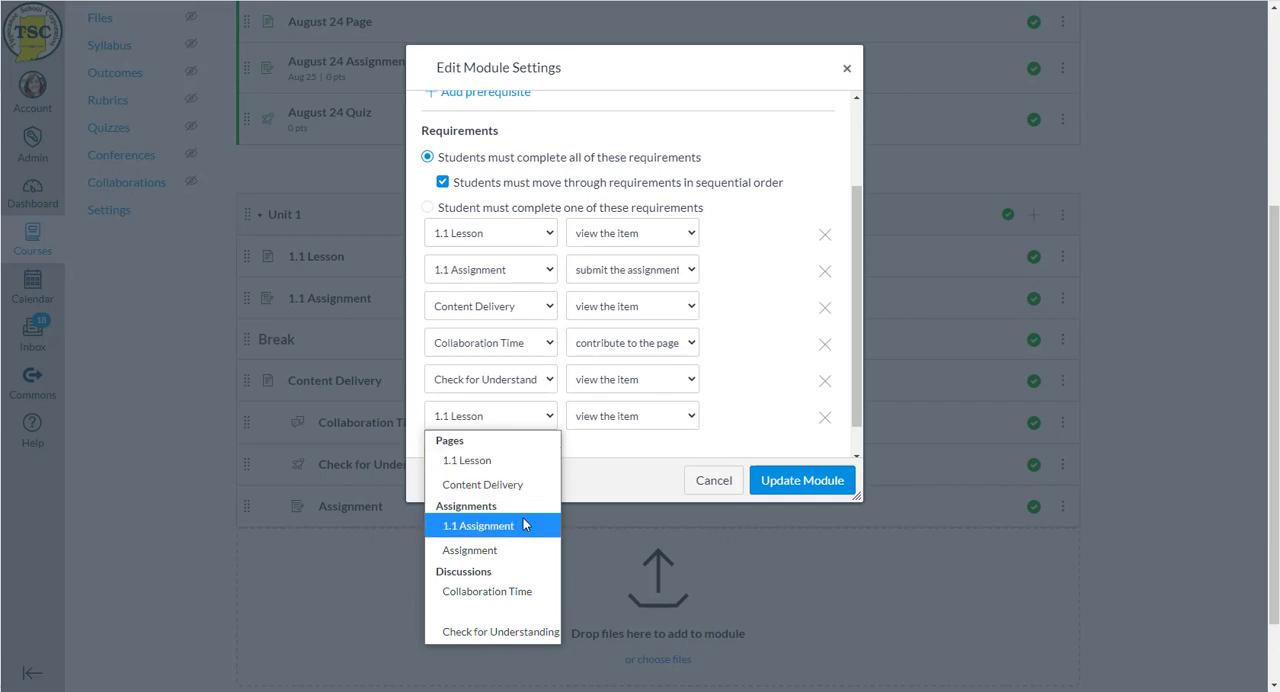
left_click(526, 549)
left_click(626, 430)
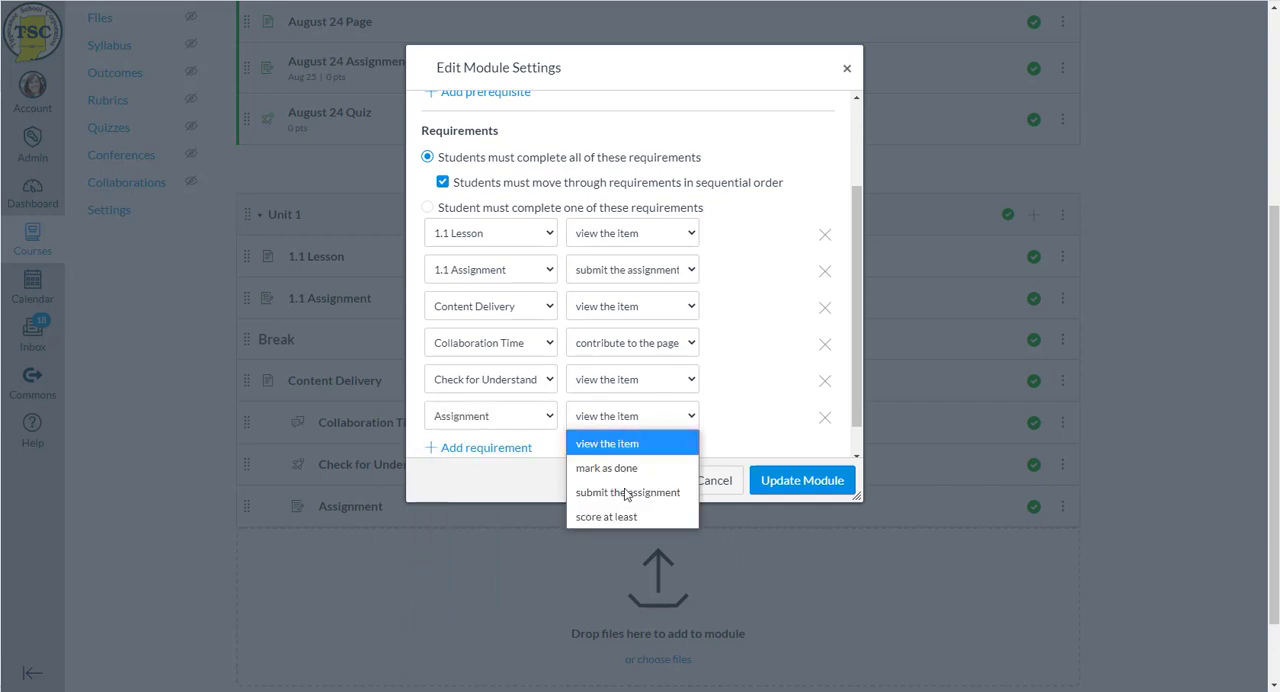
left_click(626, 492)
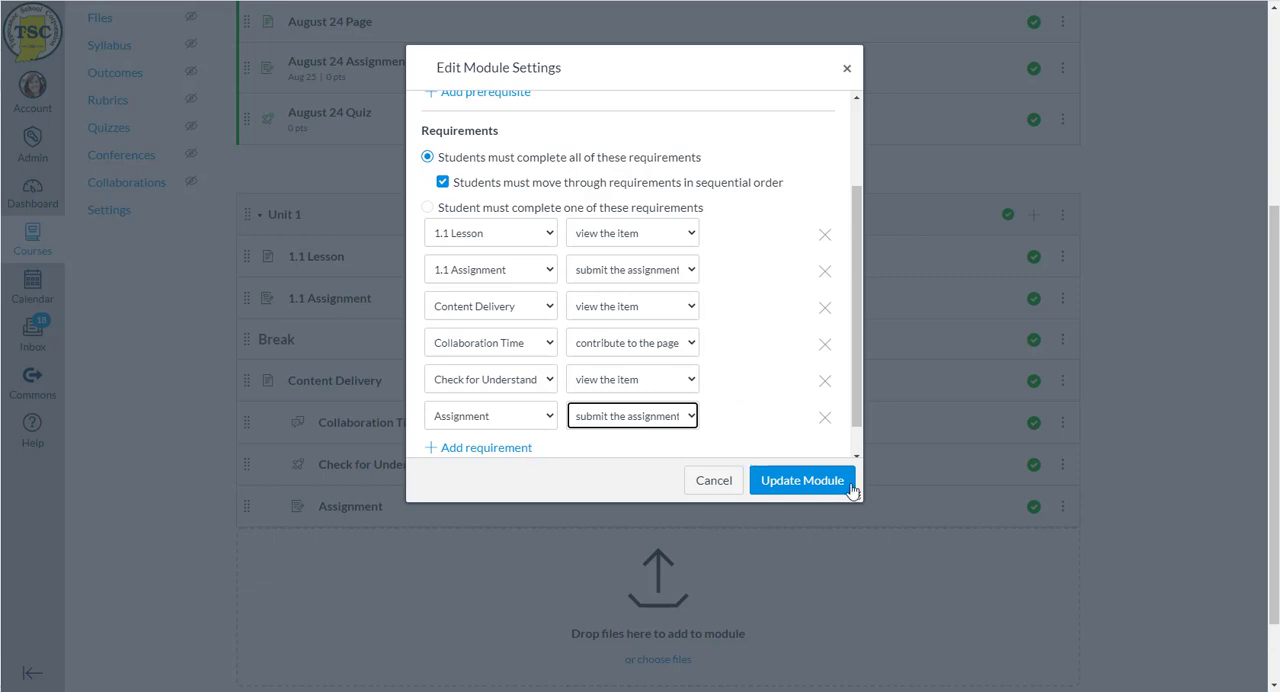
left_click(798, 484)
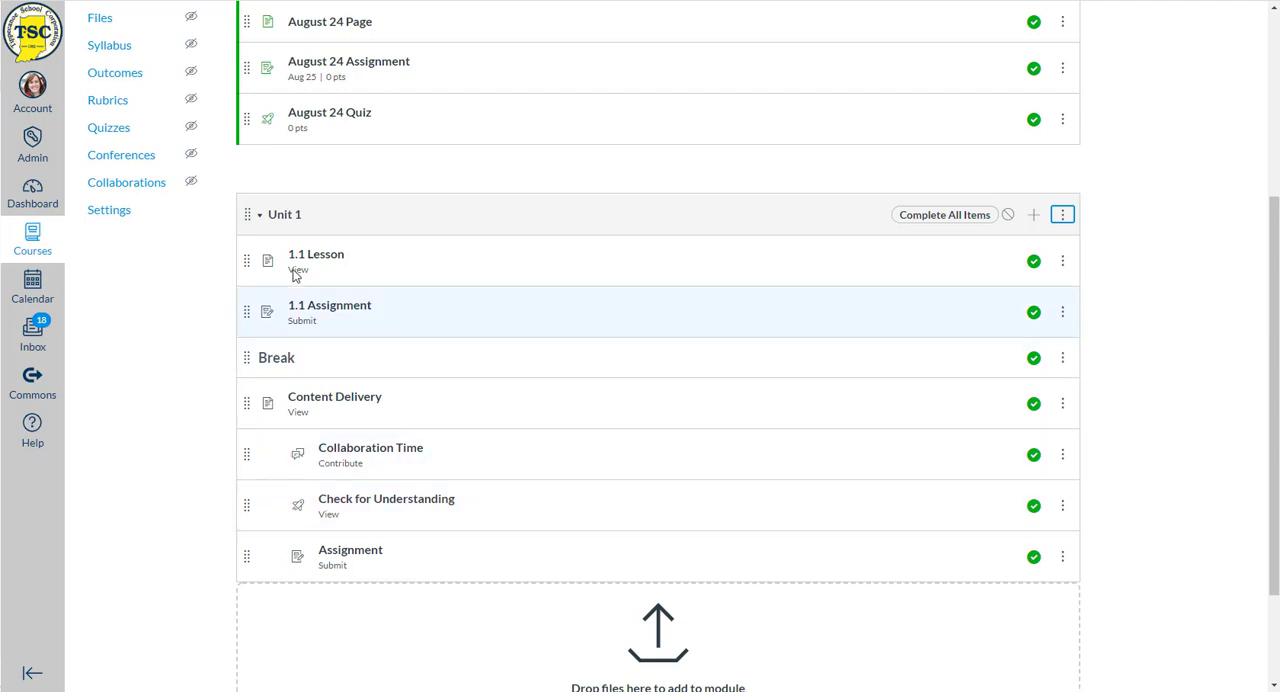
- Enter Student View from the course home page and show the modules list as a student
scroll(155, 331, "up", 3)
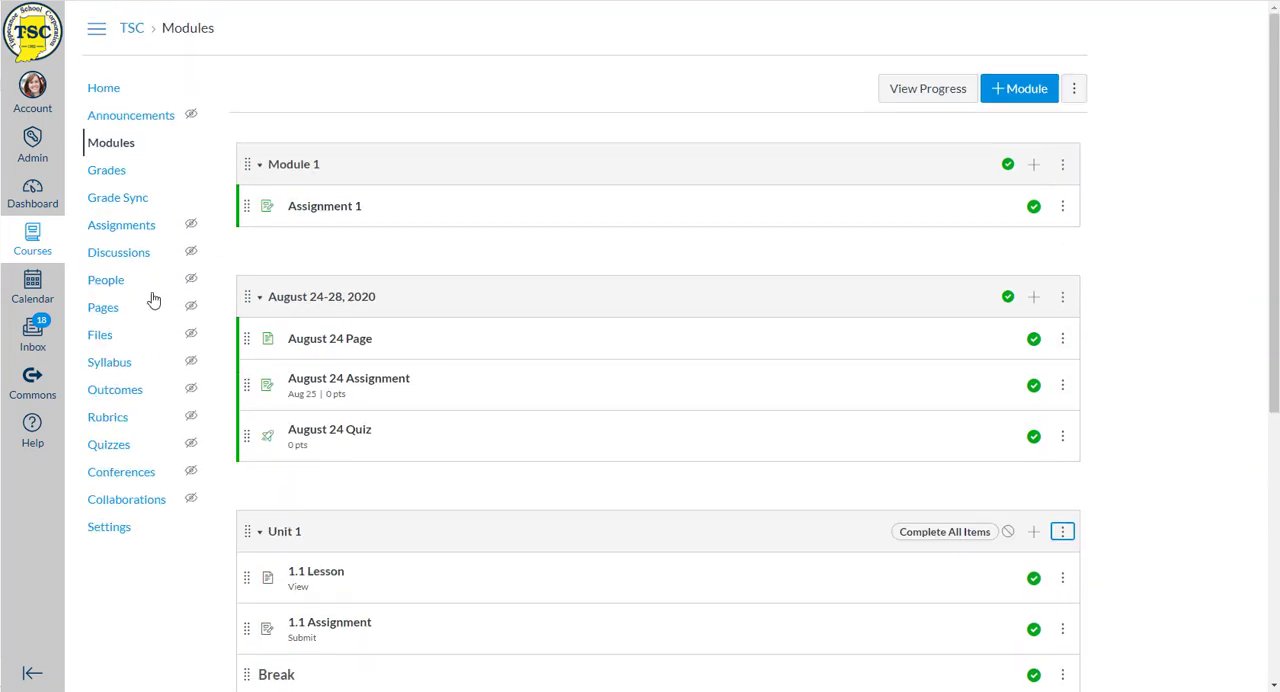
left_click(103, 88)
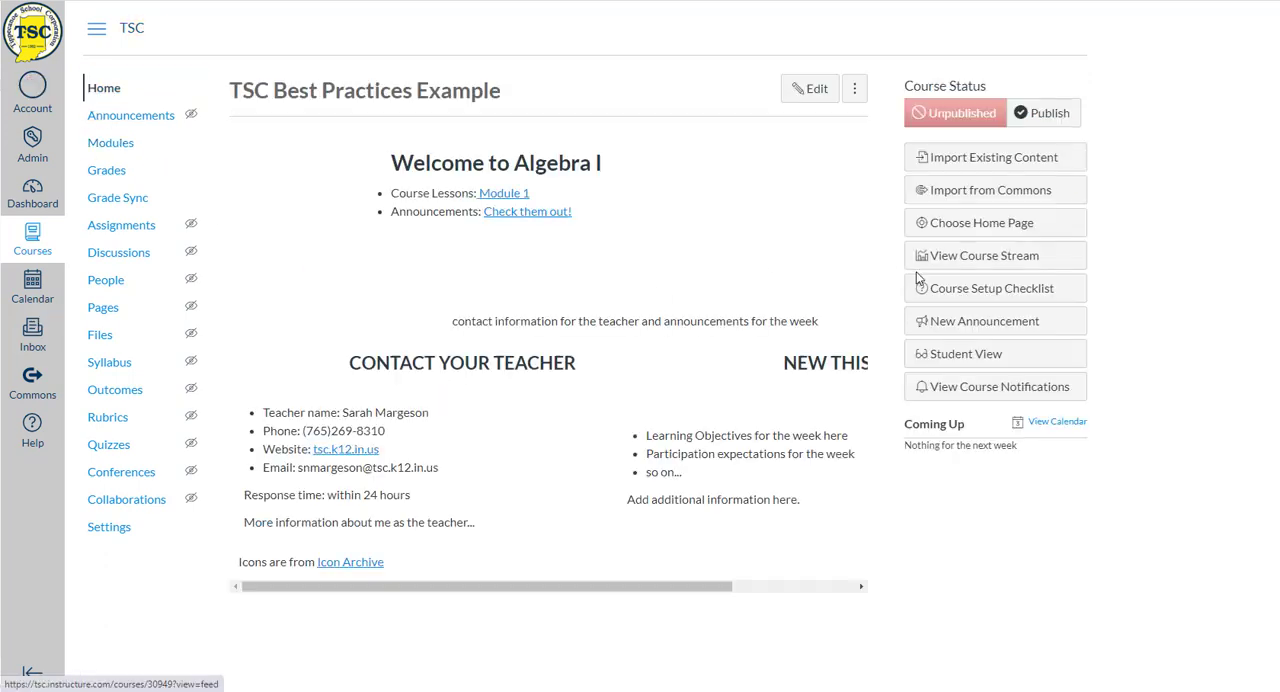
left_click(950, 352)
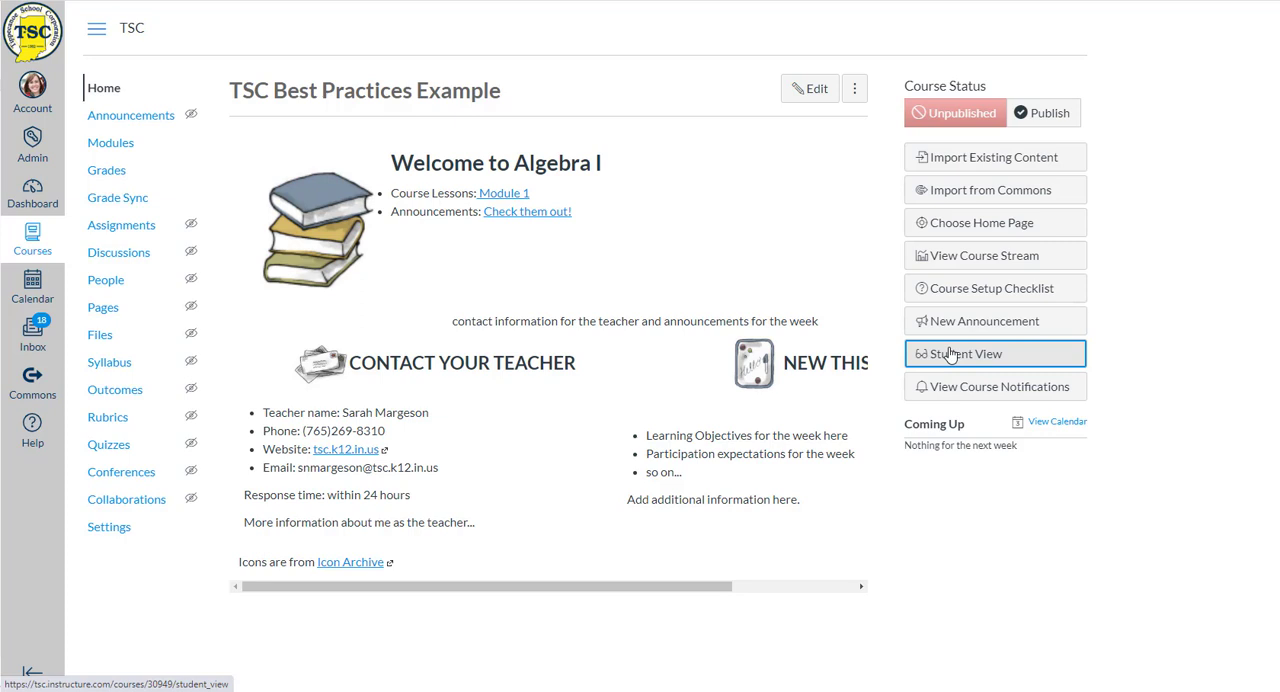
left_click(948, 368)
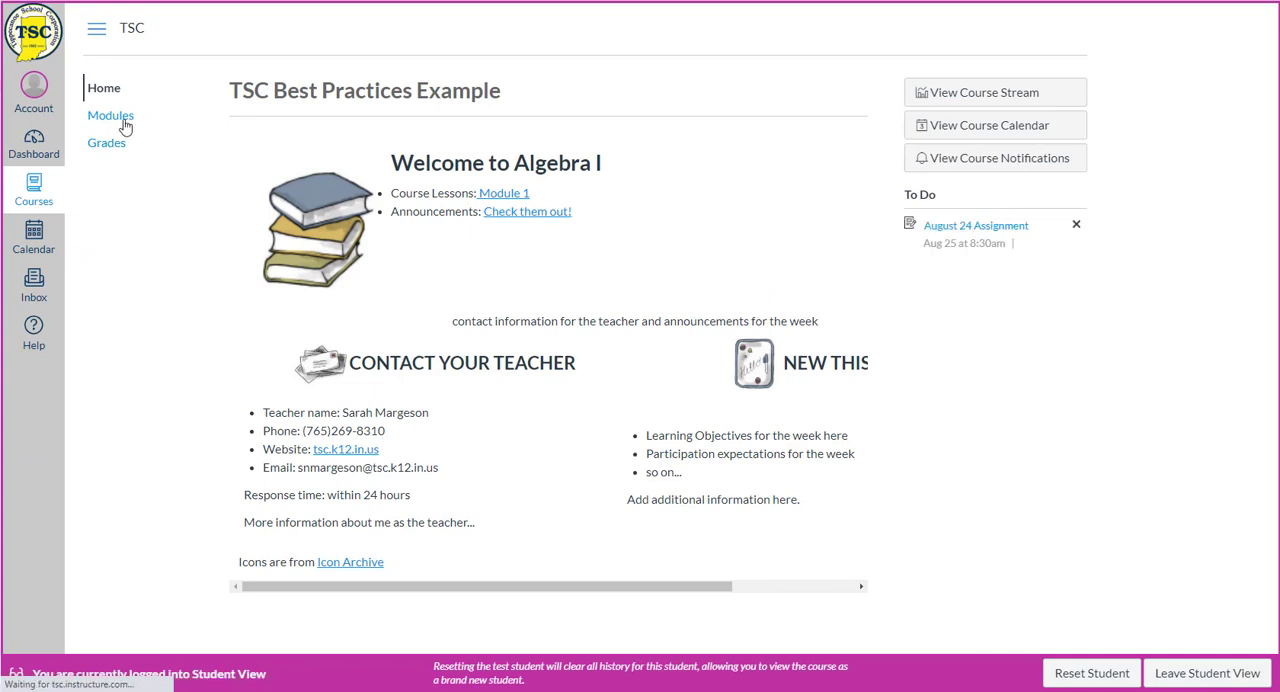
left_click(120, 118)
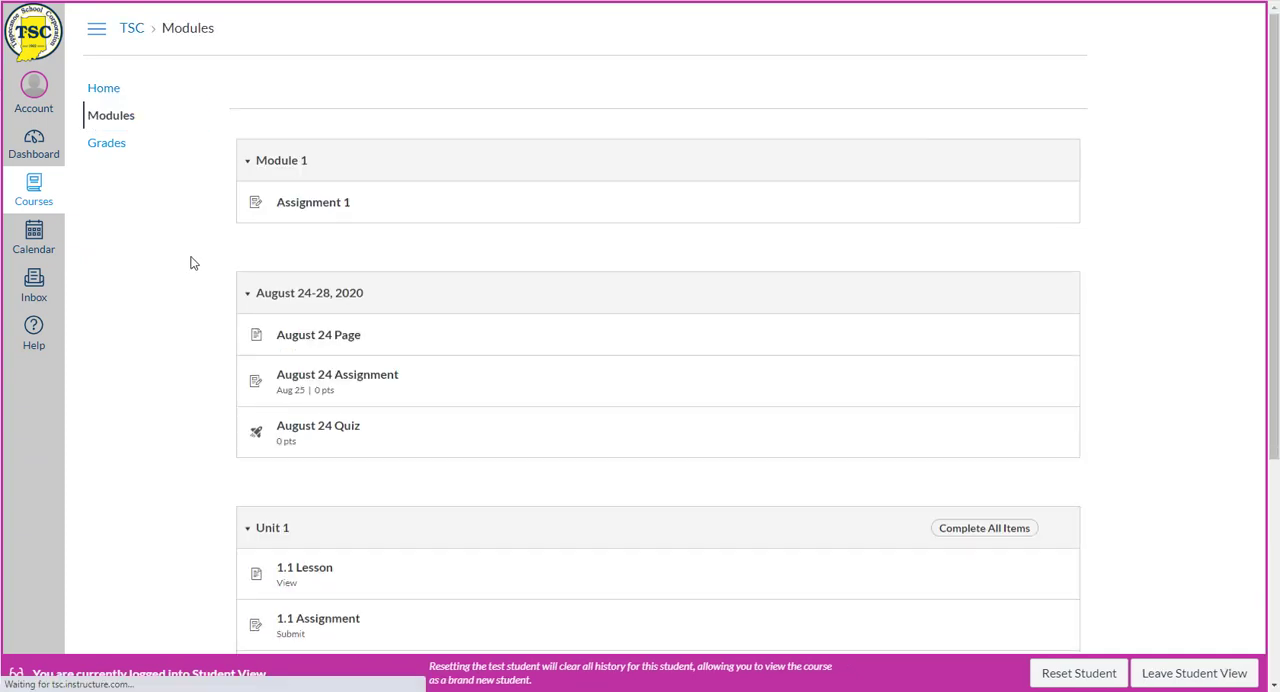
- Examine the Unit 1 items as a student, checking which are accessible and the requirement under each
scroll(191, 262, "down", 1)
scroll(191, 263, "down", 3)
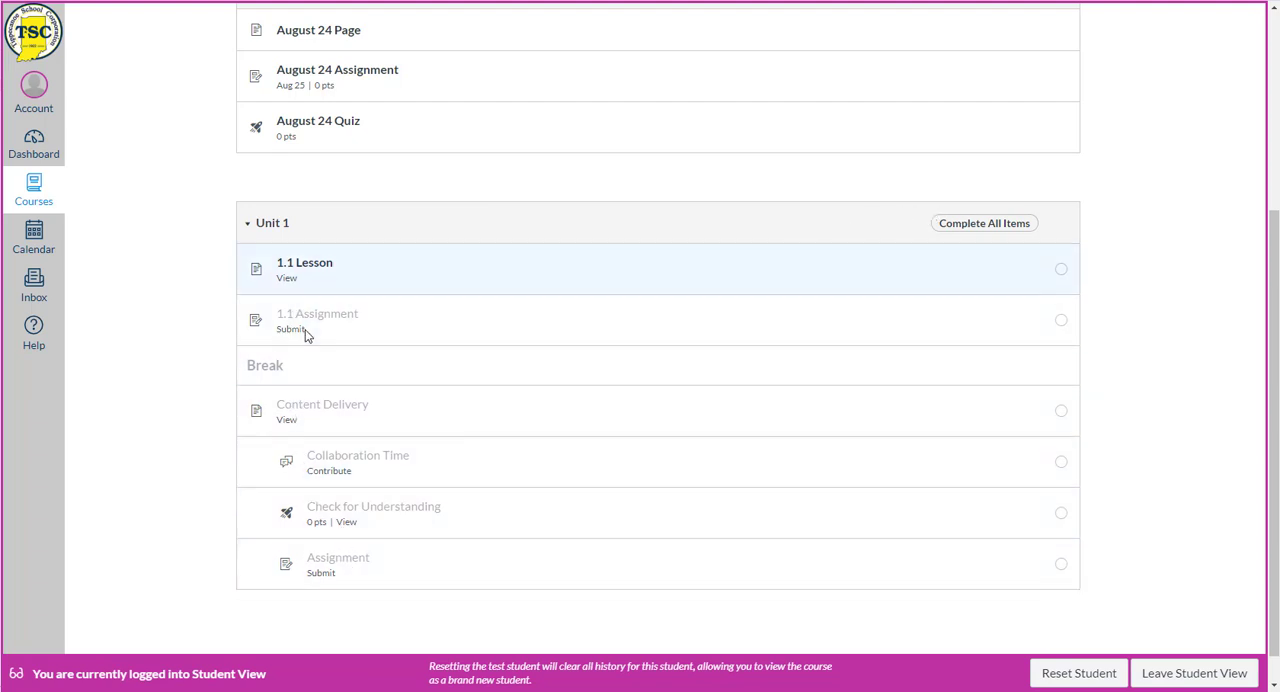
left_click(295, 424)
left_click(277, 431)
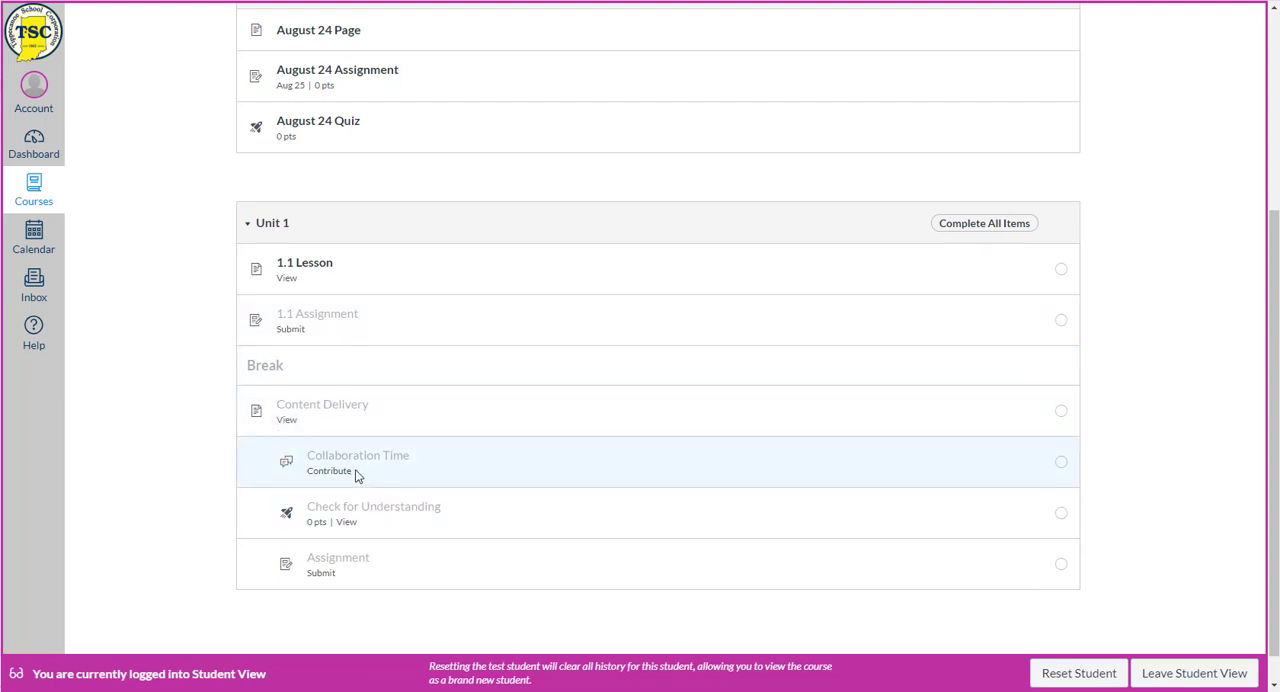
left_click_drag(360, 472, 307, 462)
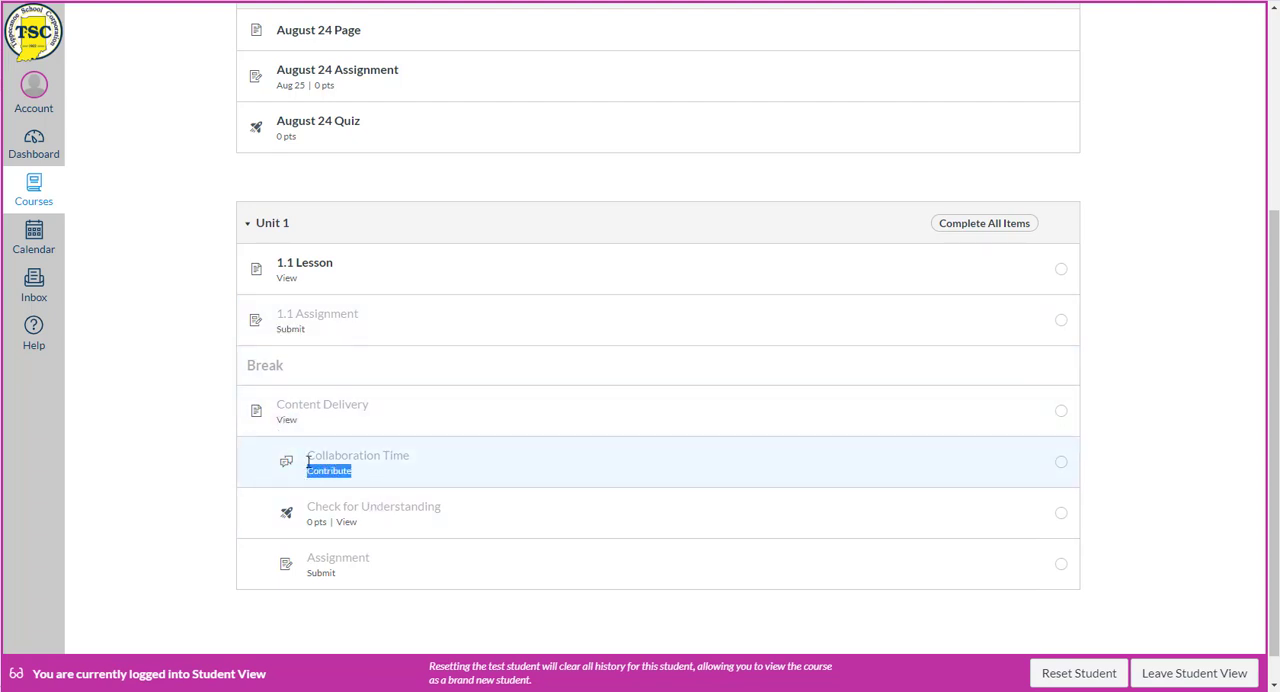
- View 1.1 Lesson as the student, check the progress marks in Unit 1, and leave Student View
left_click(308, 273)
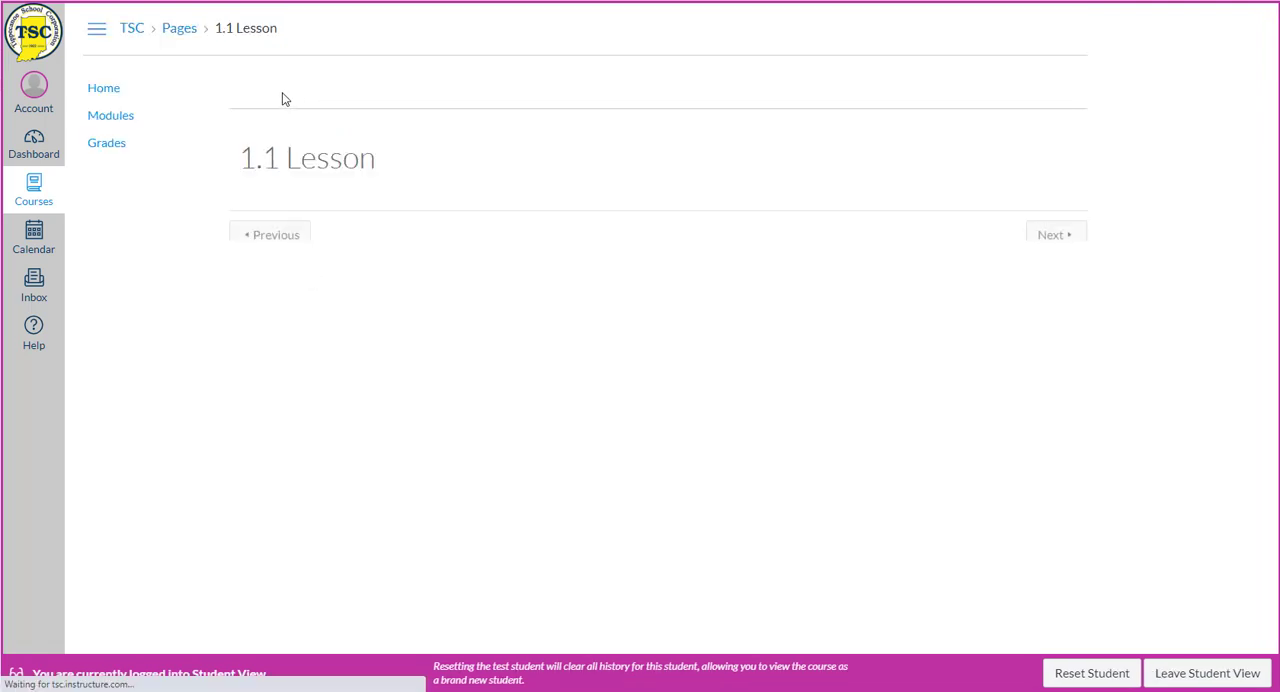
left_click(92, 120)
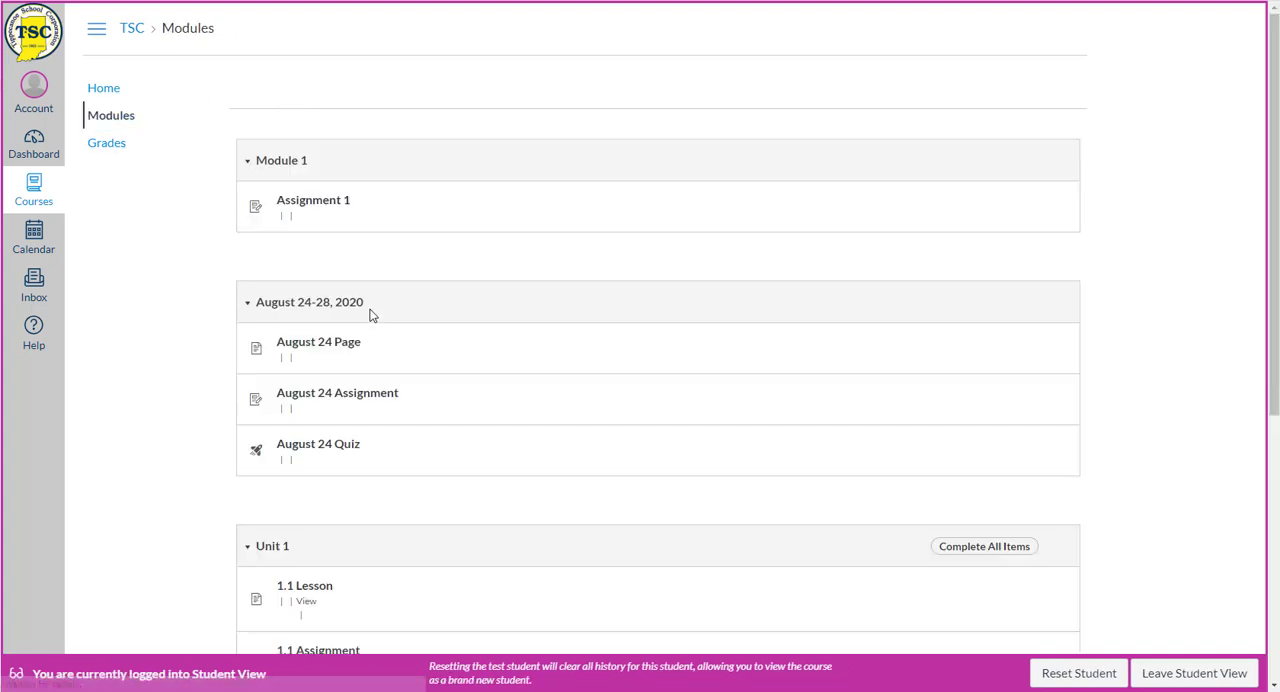
scroll(370, 315, "down", 2)
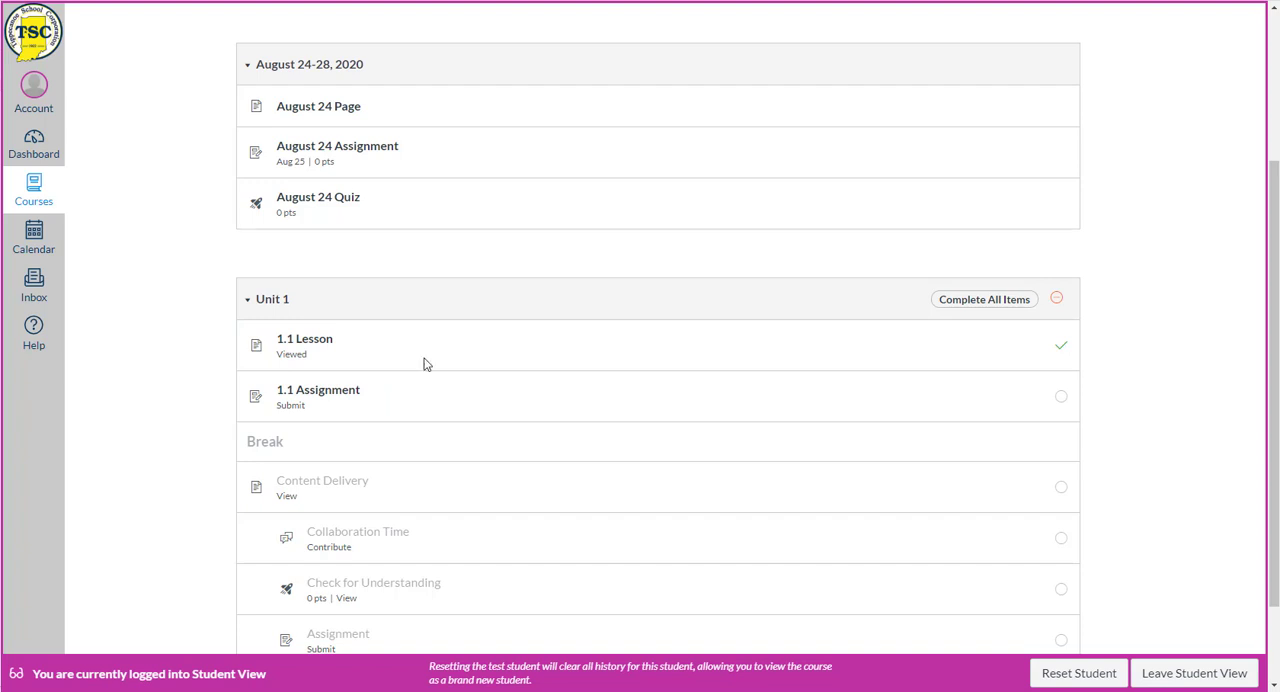
left_click(1182, 680)
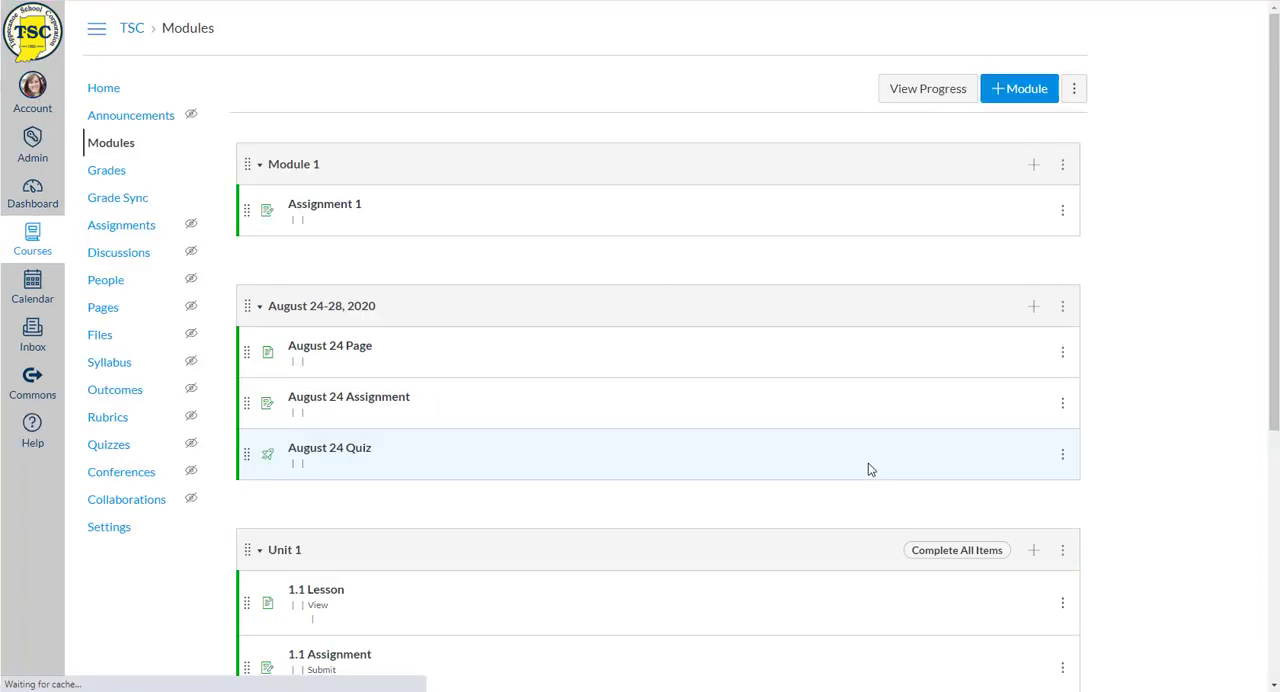
- Move the August 24-28, 2020 module below the Unit 1 module
scroll(857, 460, "down", 2)
scroll(301, 383, "down", 2)
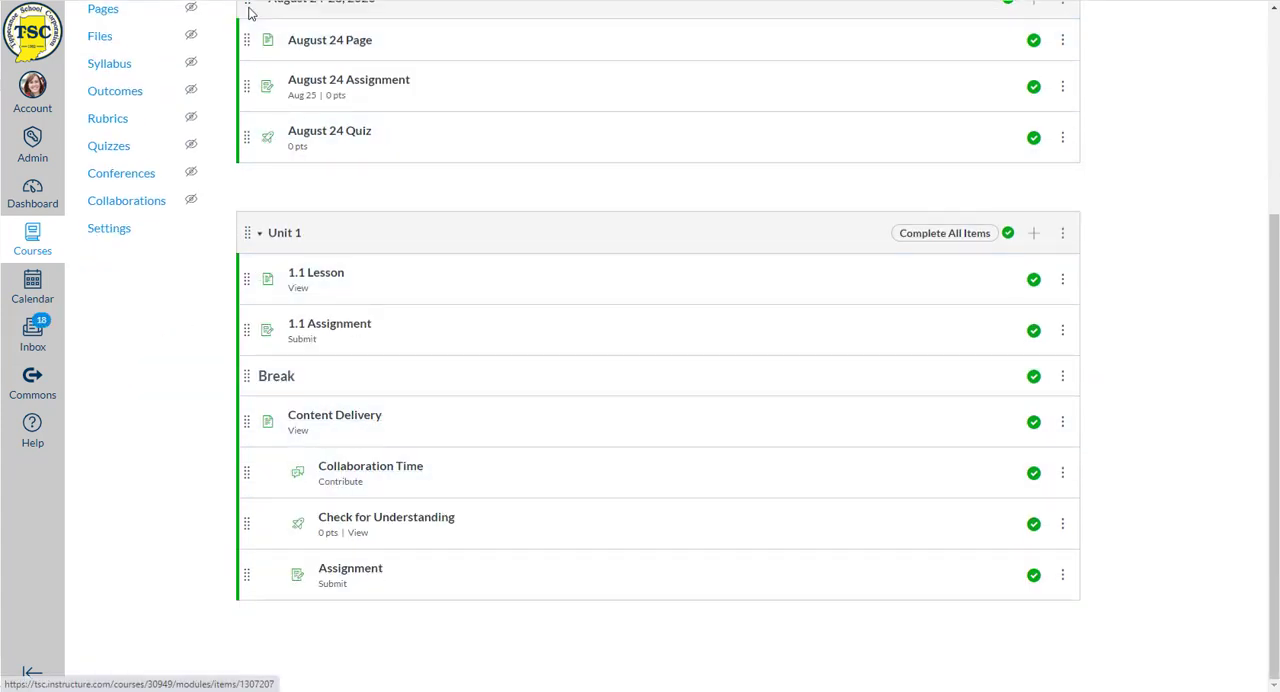
left_click_drag(247, 4, 246, 451)
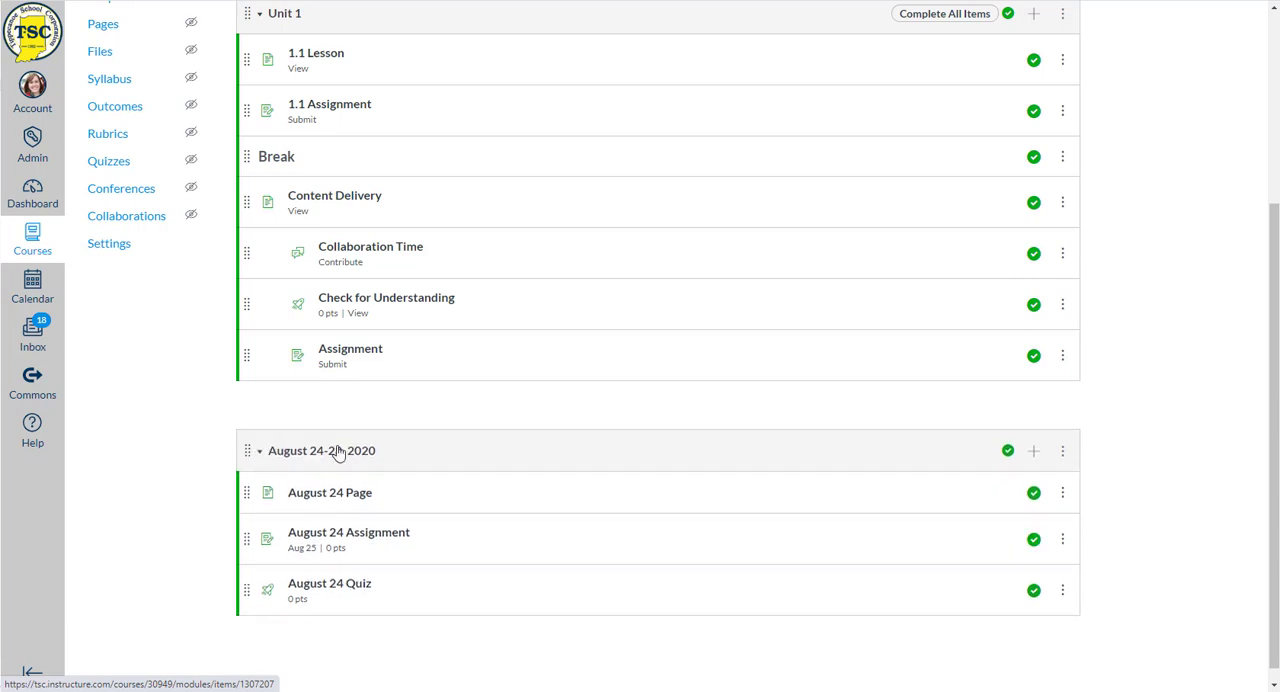
scroll(500, 473, "up", 1)
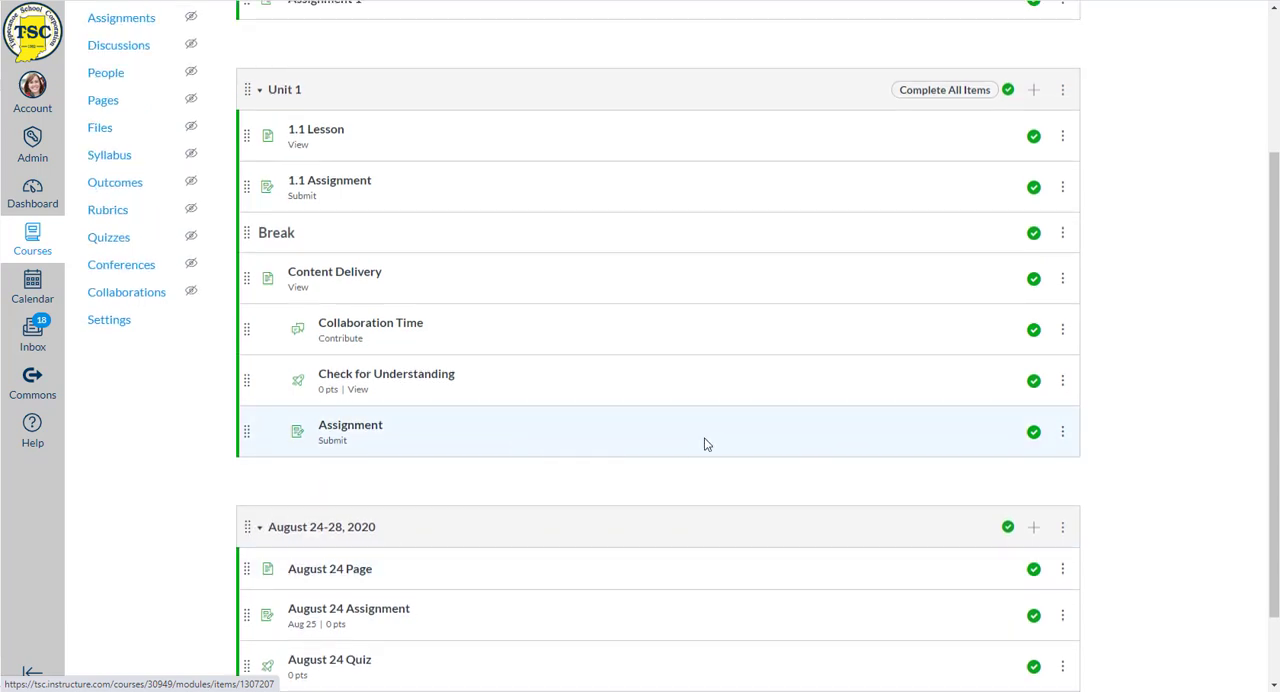
- Edit the August 24-28, 2020 module's settings and add Unit 1 as its prerequisite
scroll(460, 450, "down", 1)
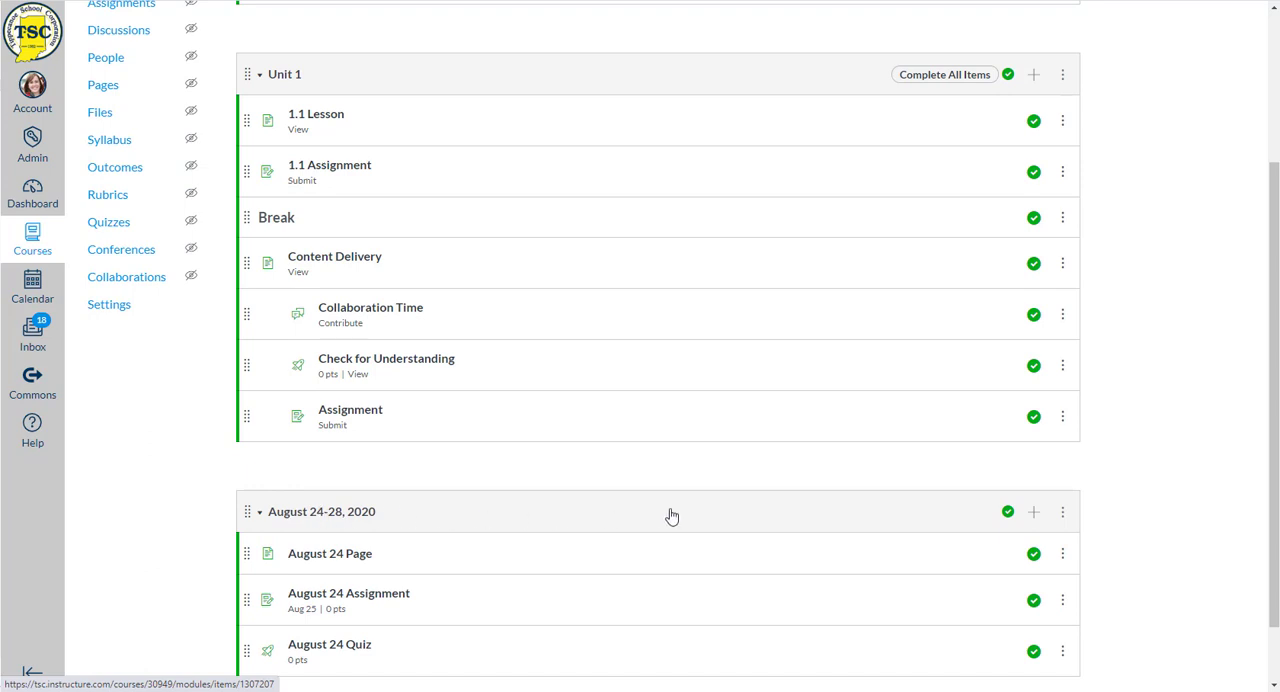
left_click(1065, 516)
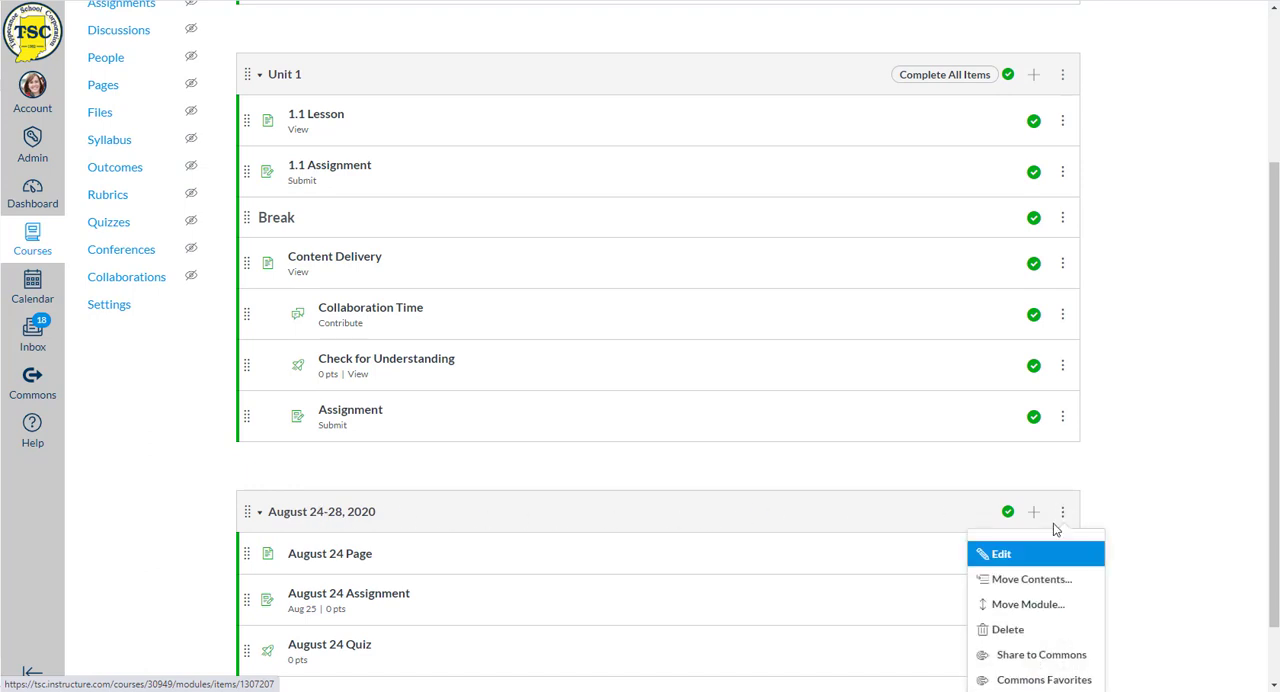
left_click(997, 553)
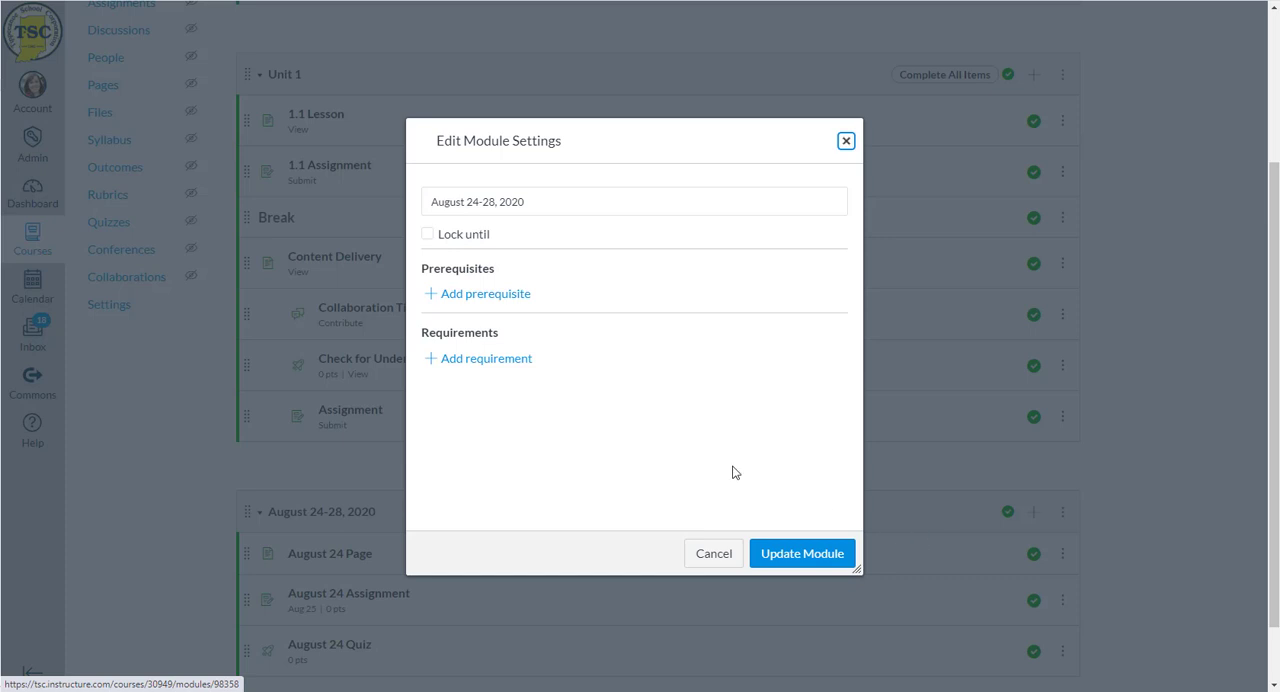
left_click(487, 301)
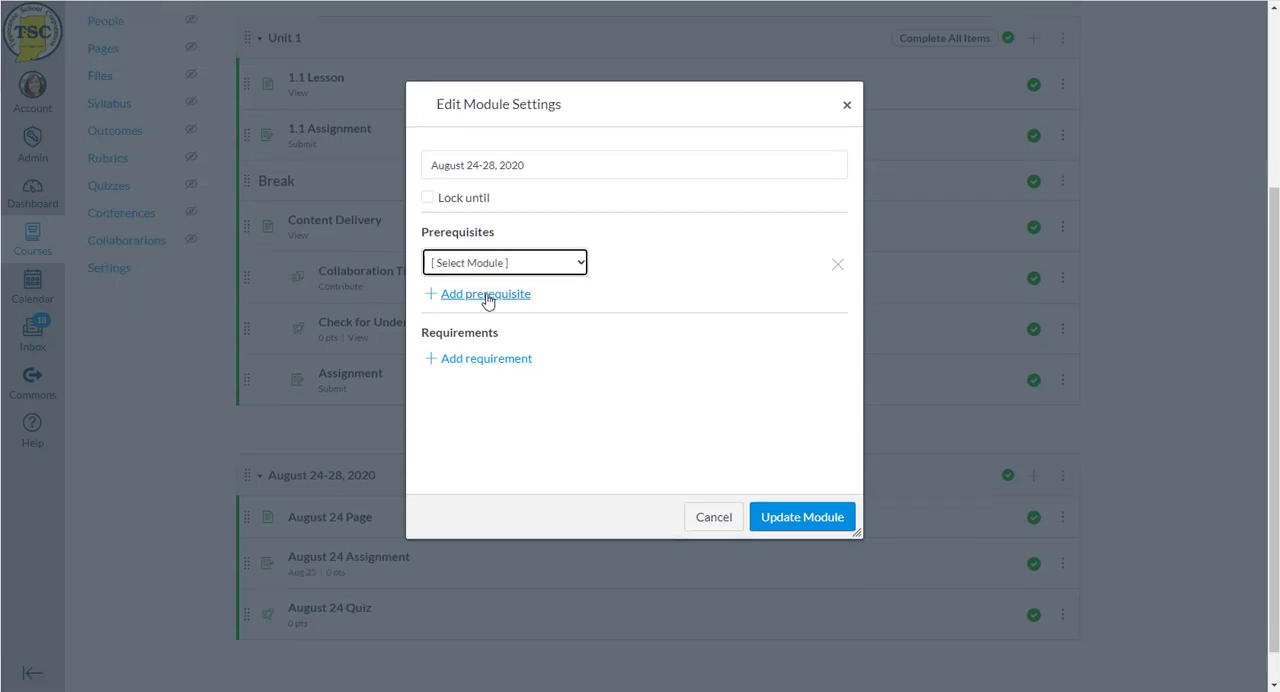
left_click(492, 263)
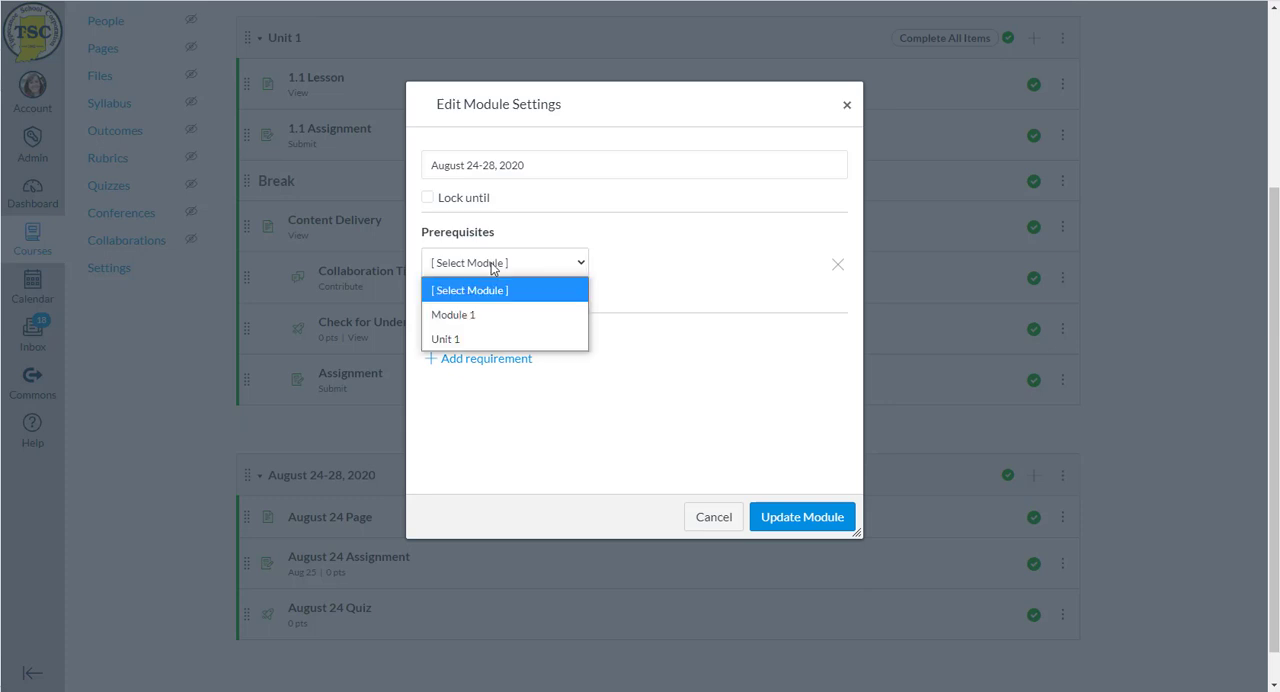
left_click(487, 338)
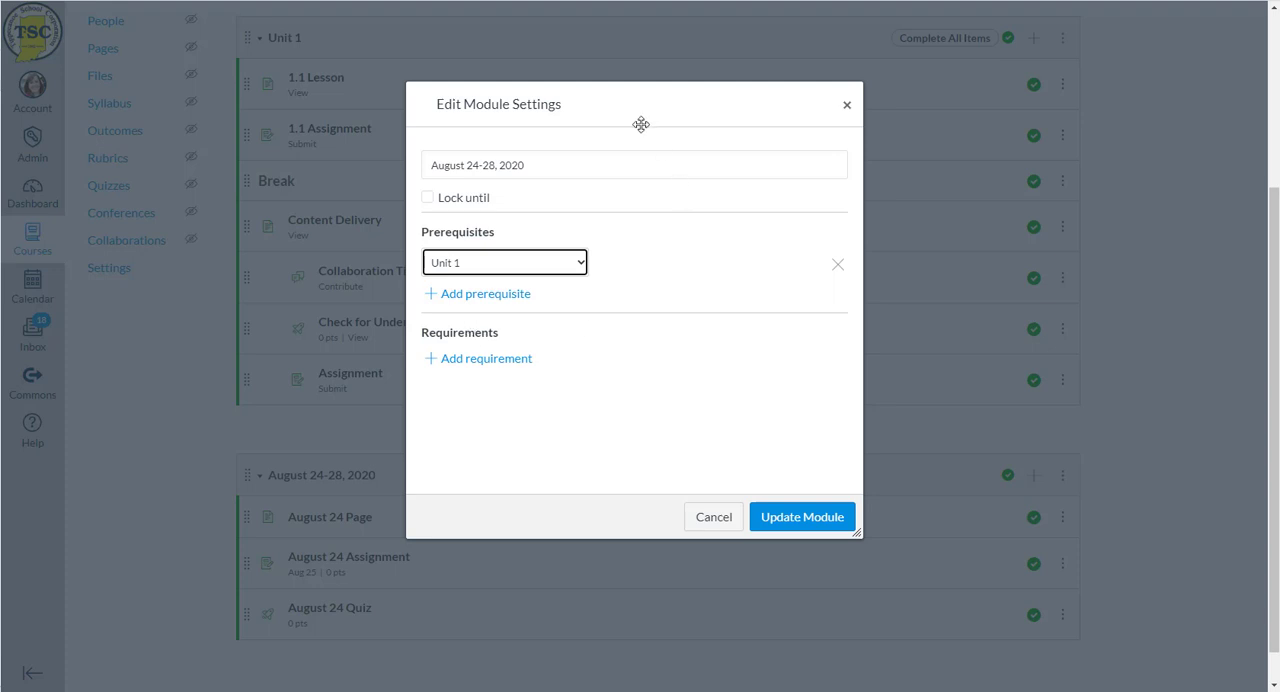
- Add requirements to view August 24 Page and to submit August 24 Assignment
left_click(466, 360)
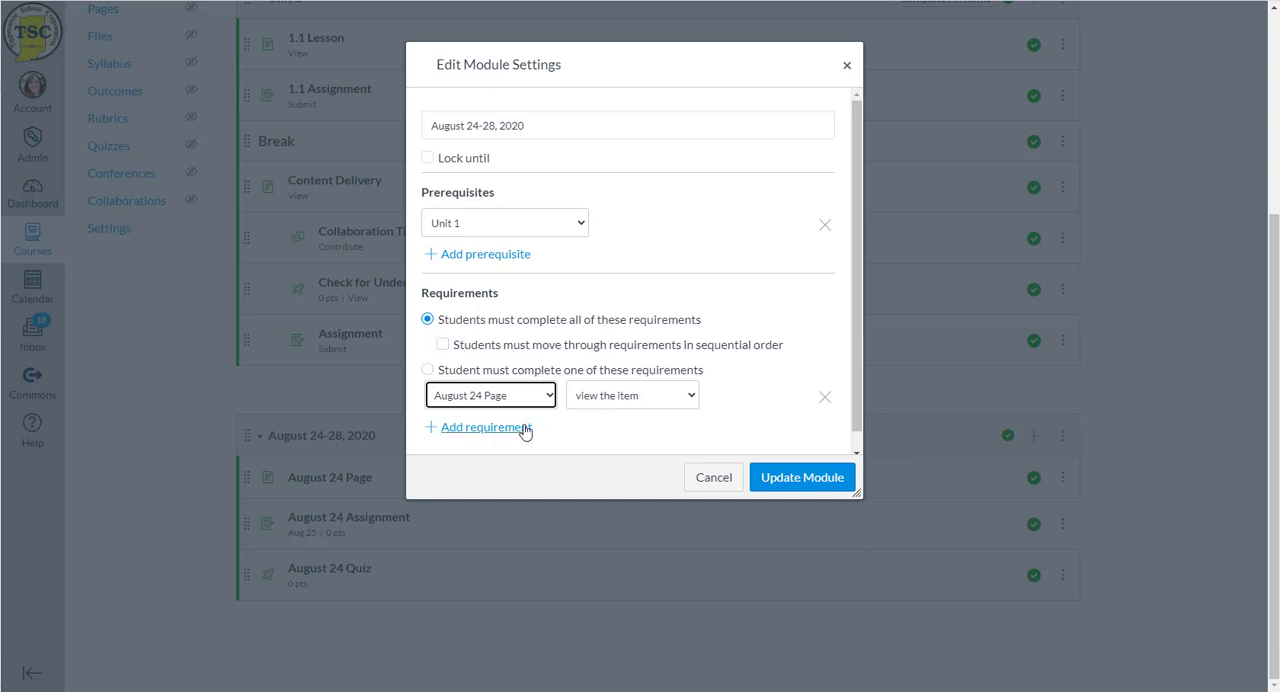
left_click(500, 427)
left_click(499, 410)
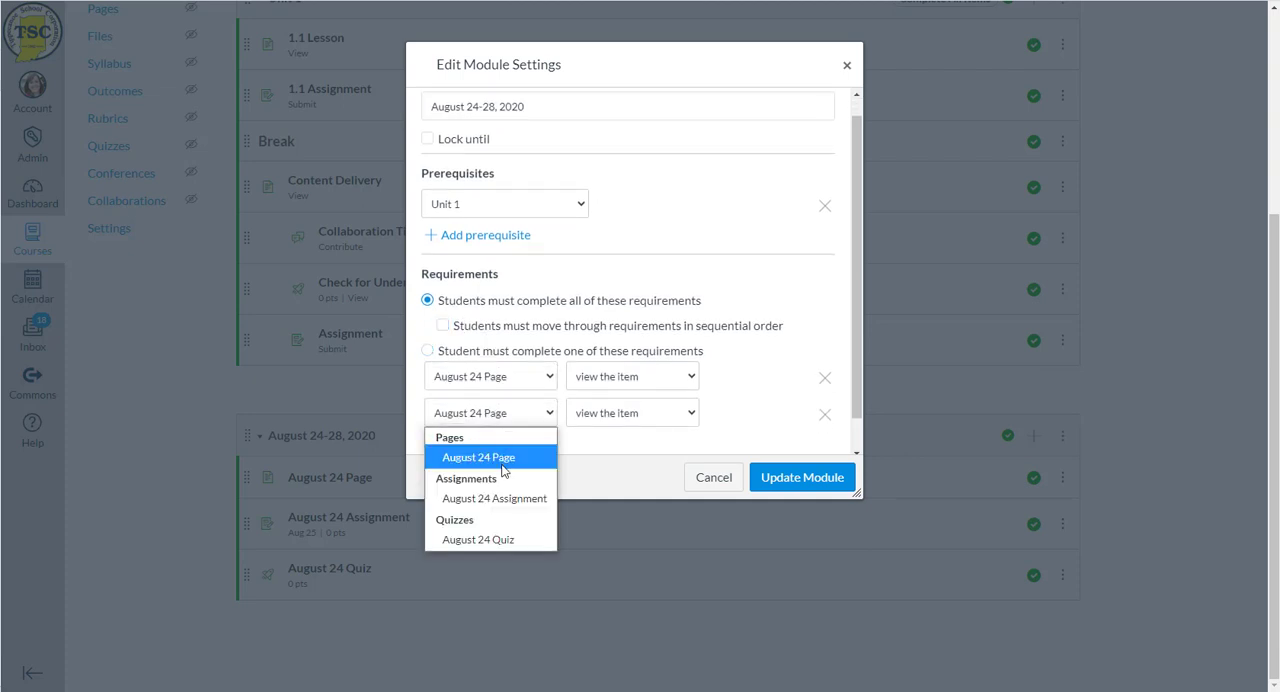
left_click(503, 498)
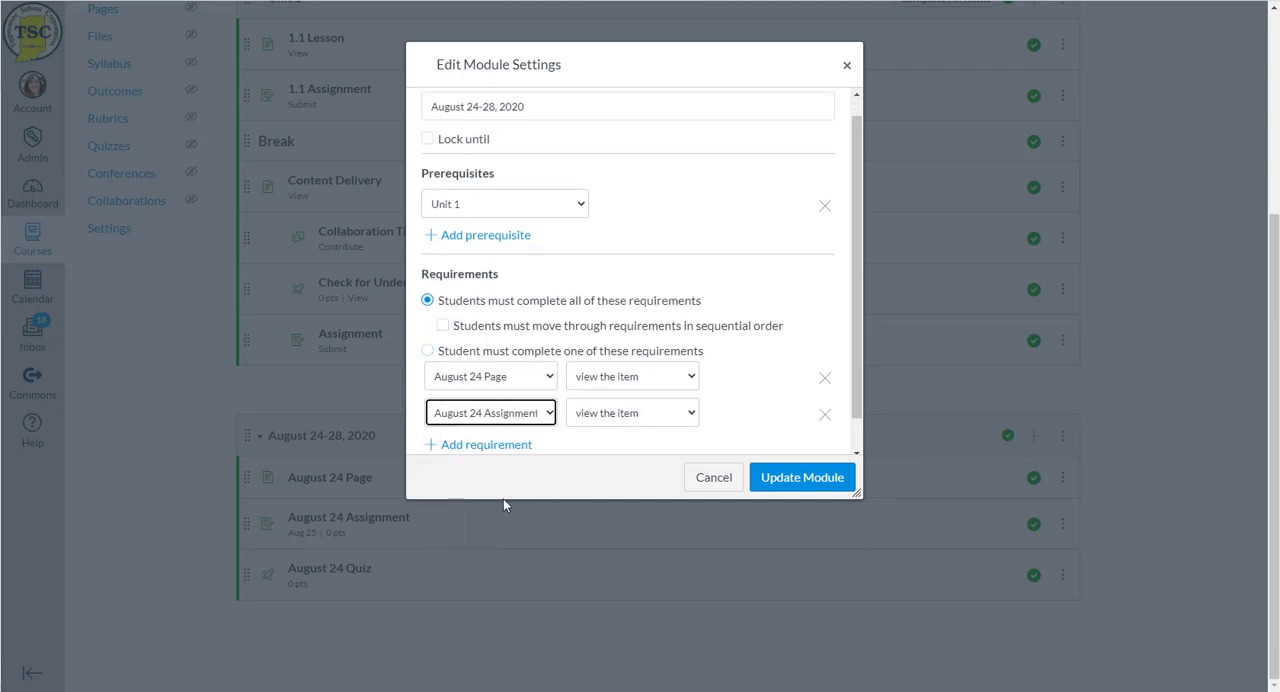
left_click(608, 412)
left_click(608, 489)
- Add a "submit the assignment" requirement for August 24 Quiz and update the module
scroll(520, 405, "down", 1)
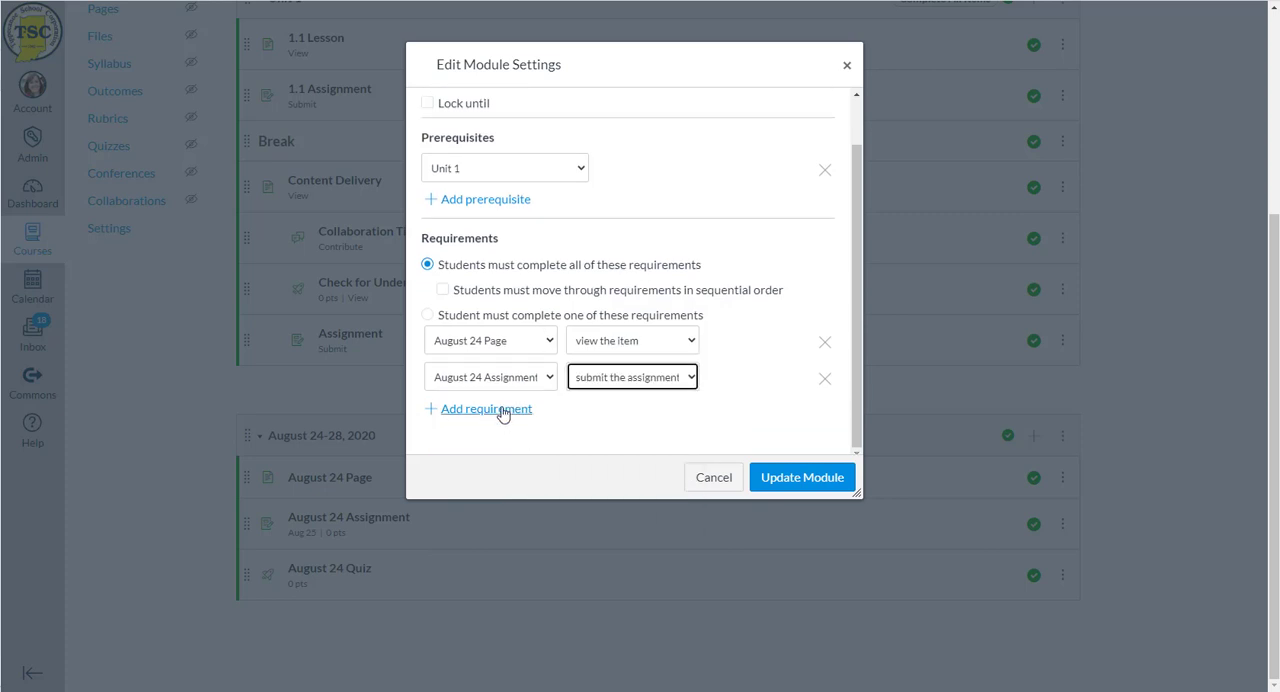
left_click(512, 409)
left_click(508, 410)
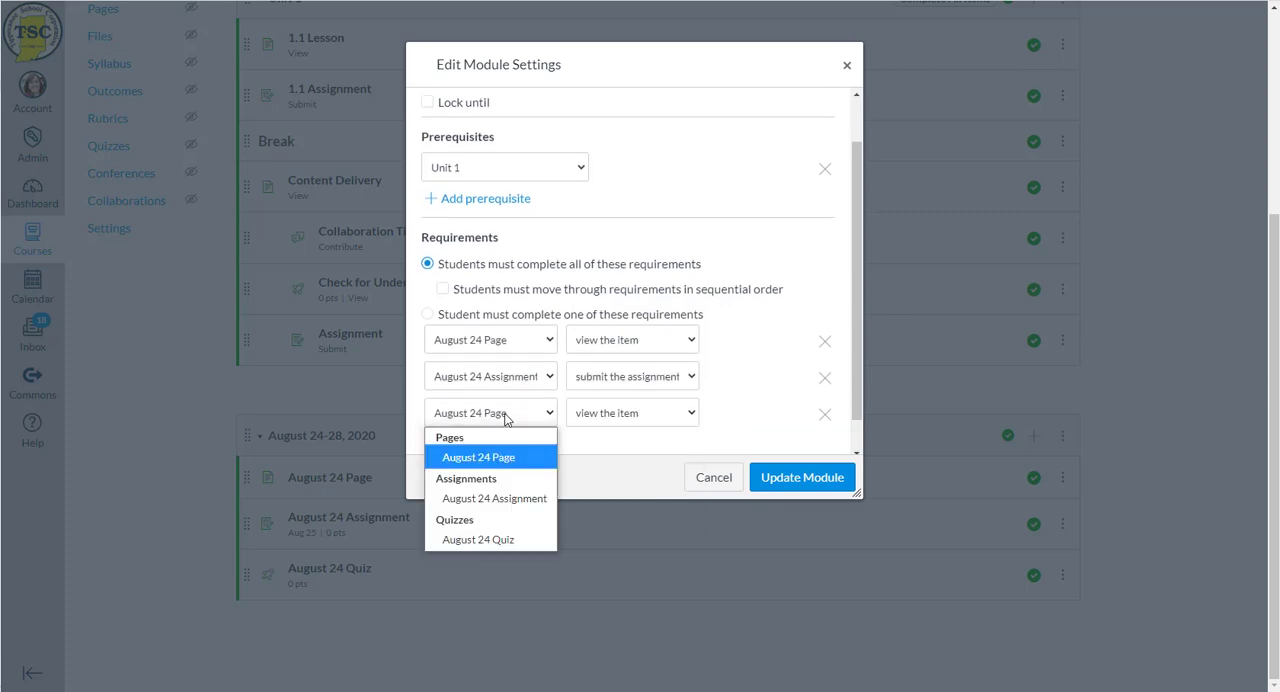
left_click(497, 534)
left_click(601, 415)
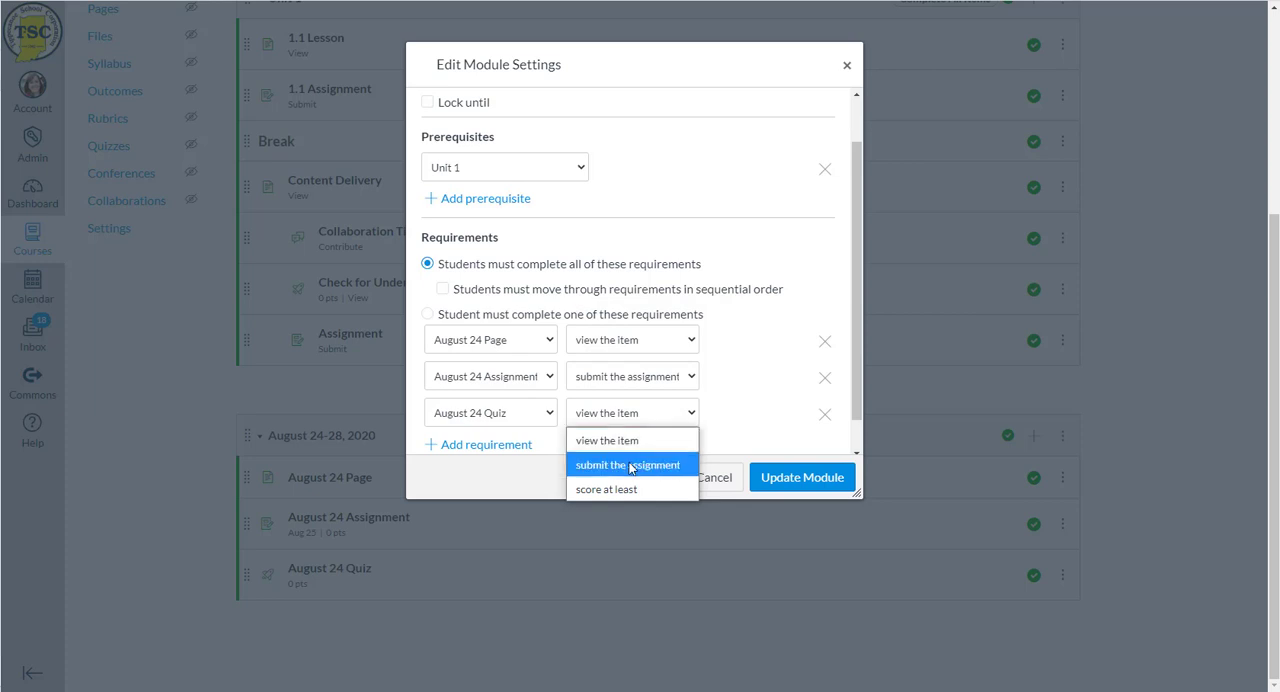
left_click(630, 466)
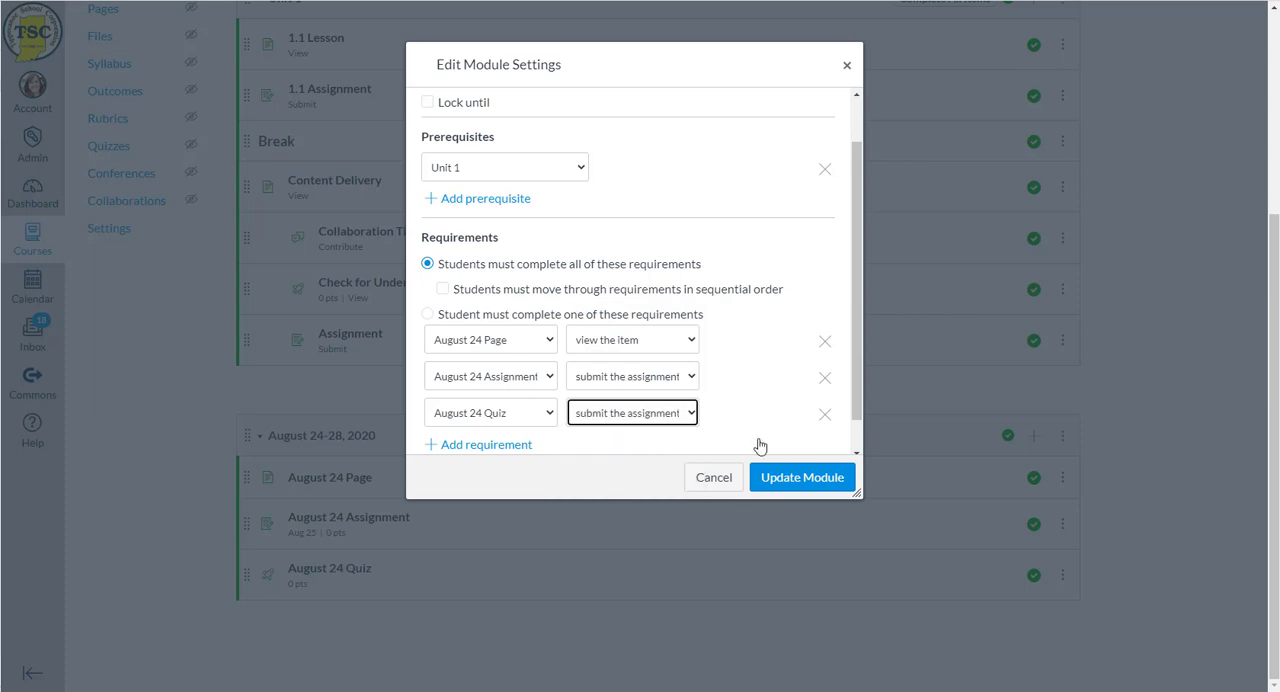
left_click(809, 488)
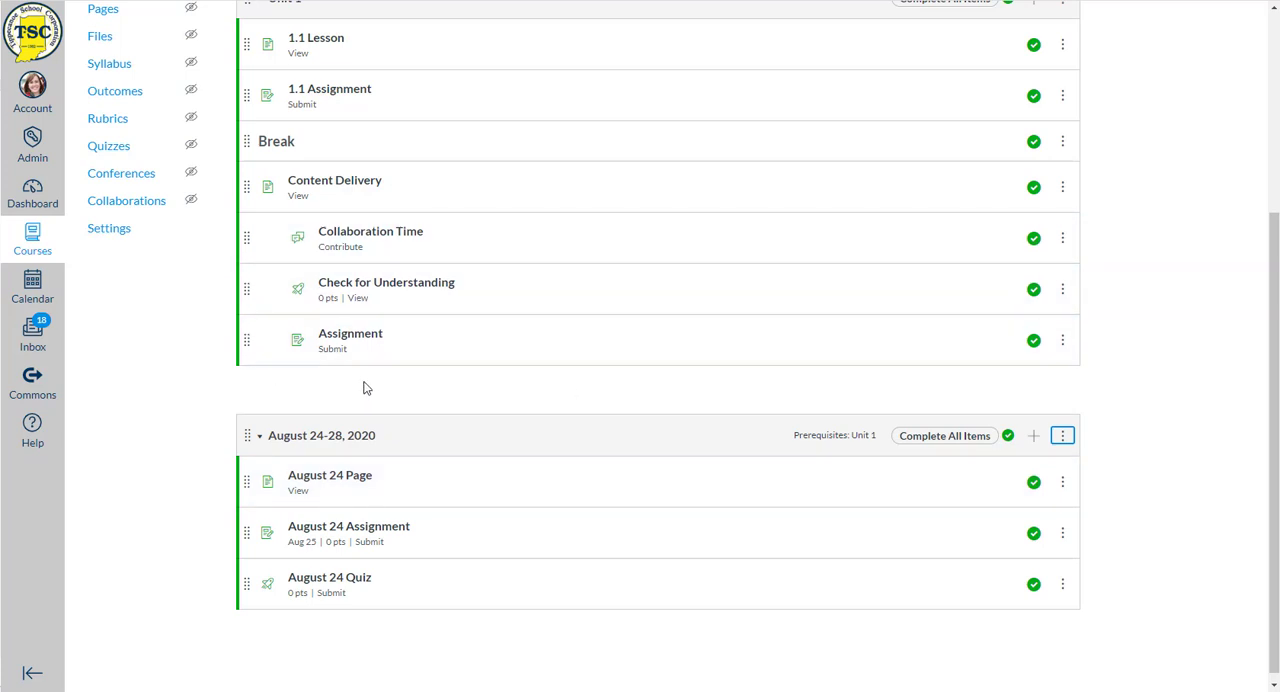
- Examine the item requirements and dates in the modules, and check the course's assignments list before returning to the modules
scroll(365, 388, "up", 1)
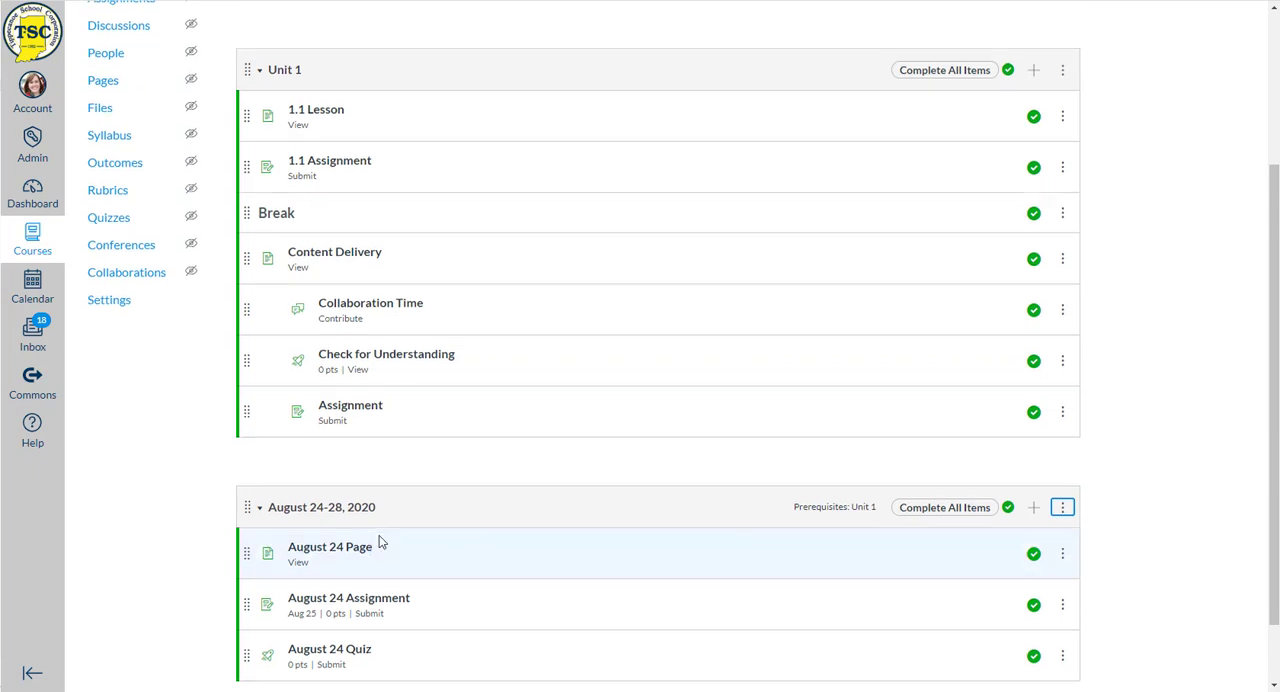
scroll(380, 538, "down", 1)
left_click_drag(387, 532, 289, 532)
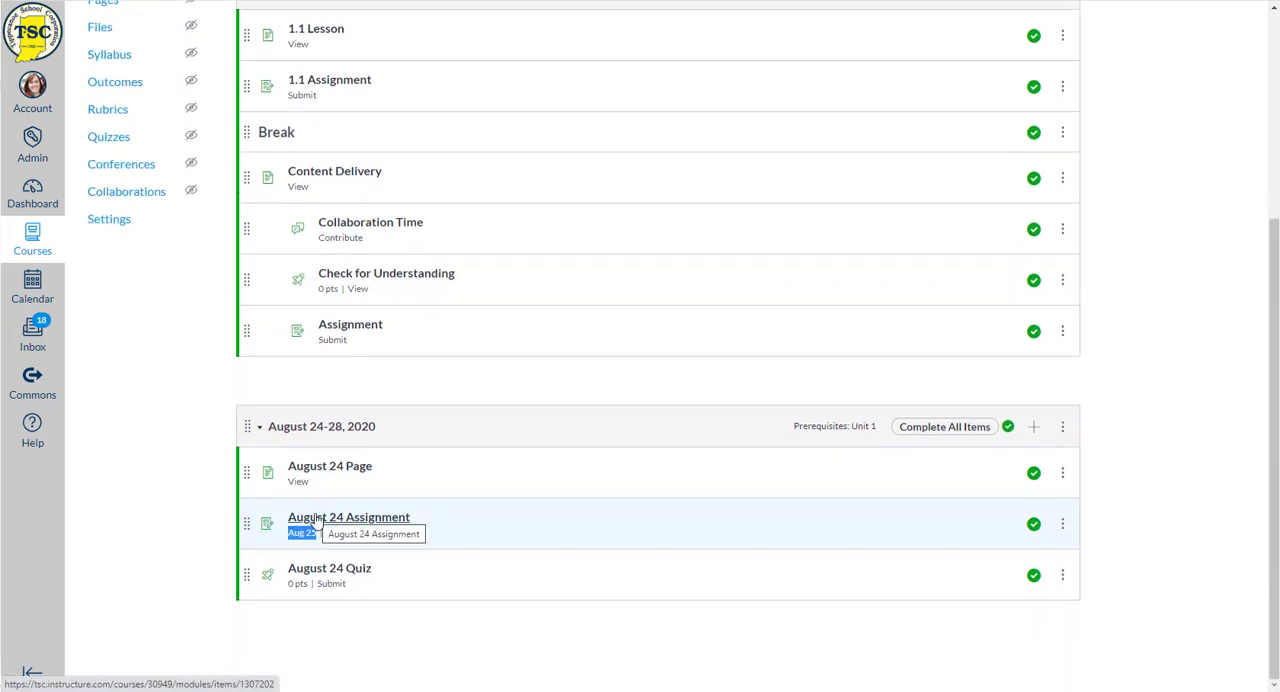
left_click(181, 520)
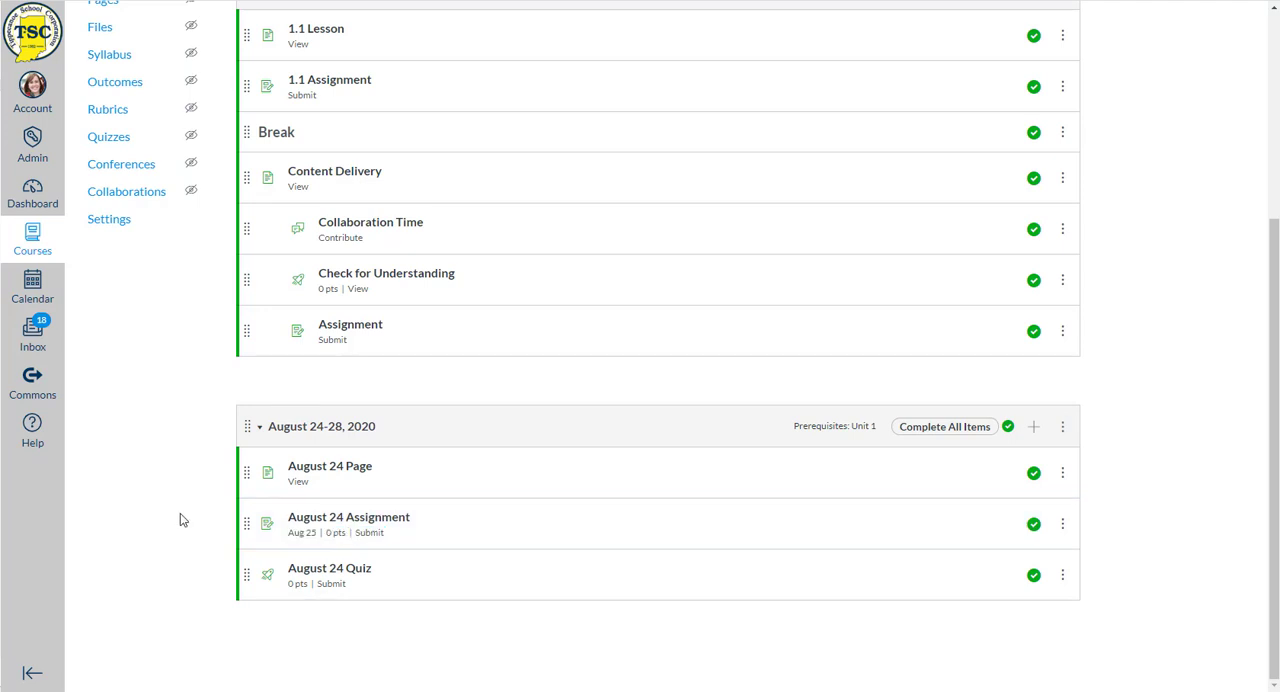
scroll(190, 507, "up", 5)
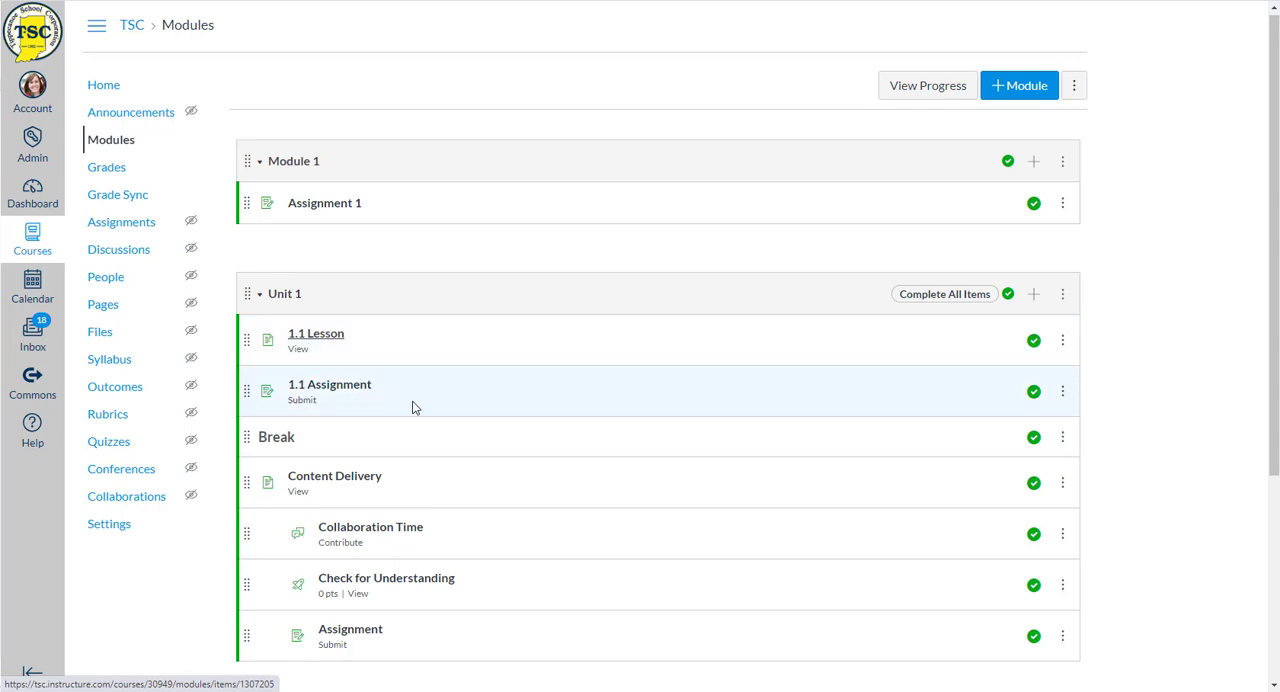
scroll(412, 407, "down", 2)
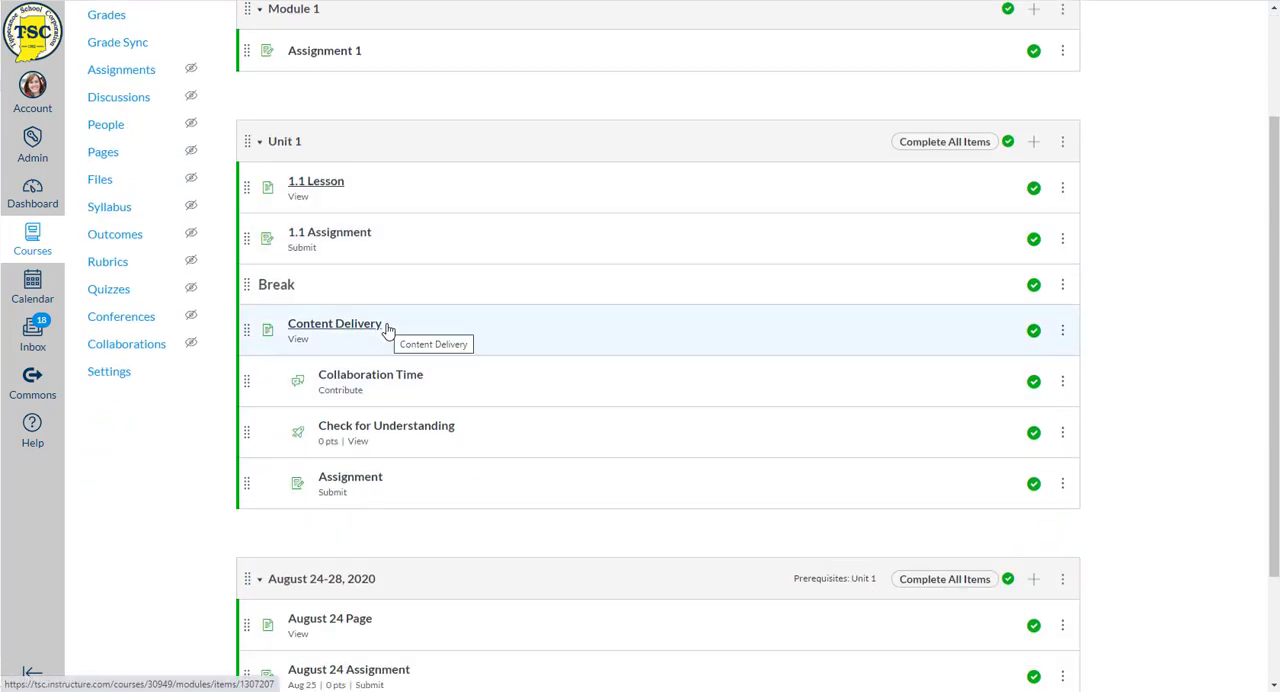
left_click(134, 76)
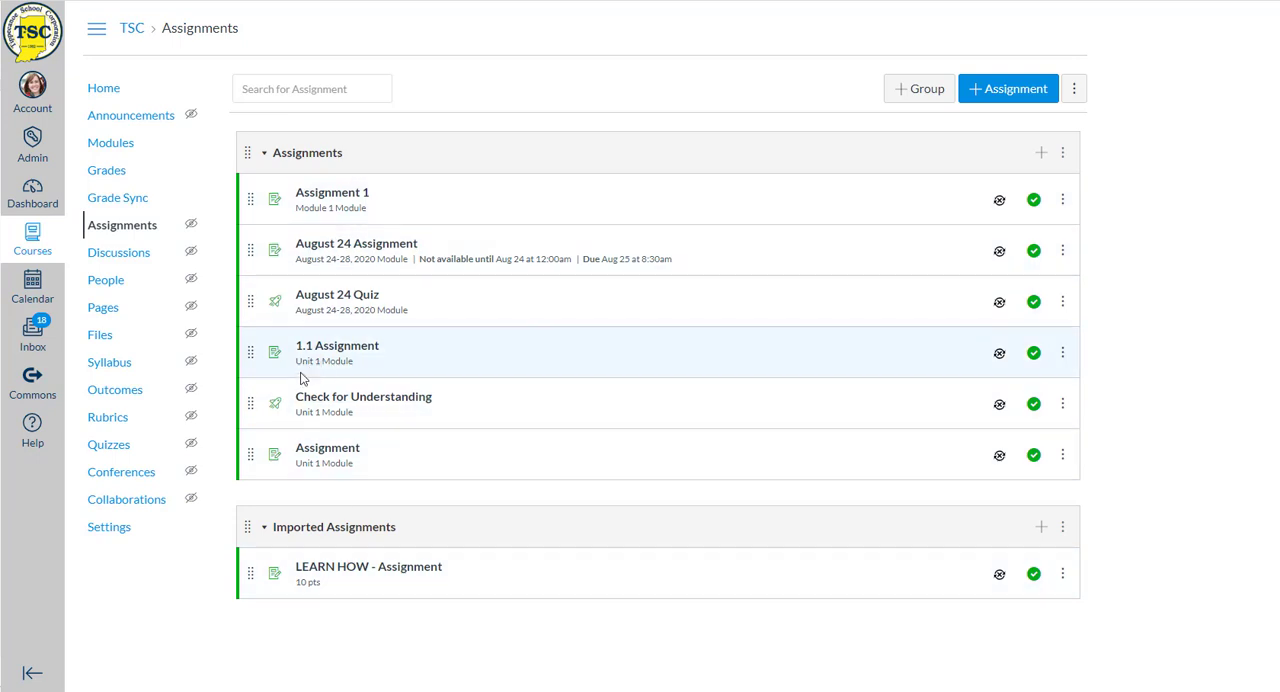
left_click(110, 145)
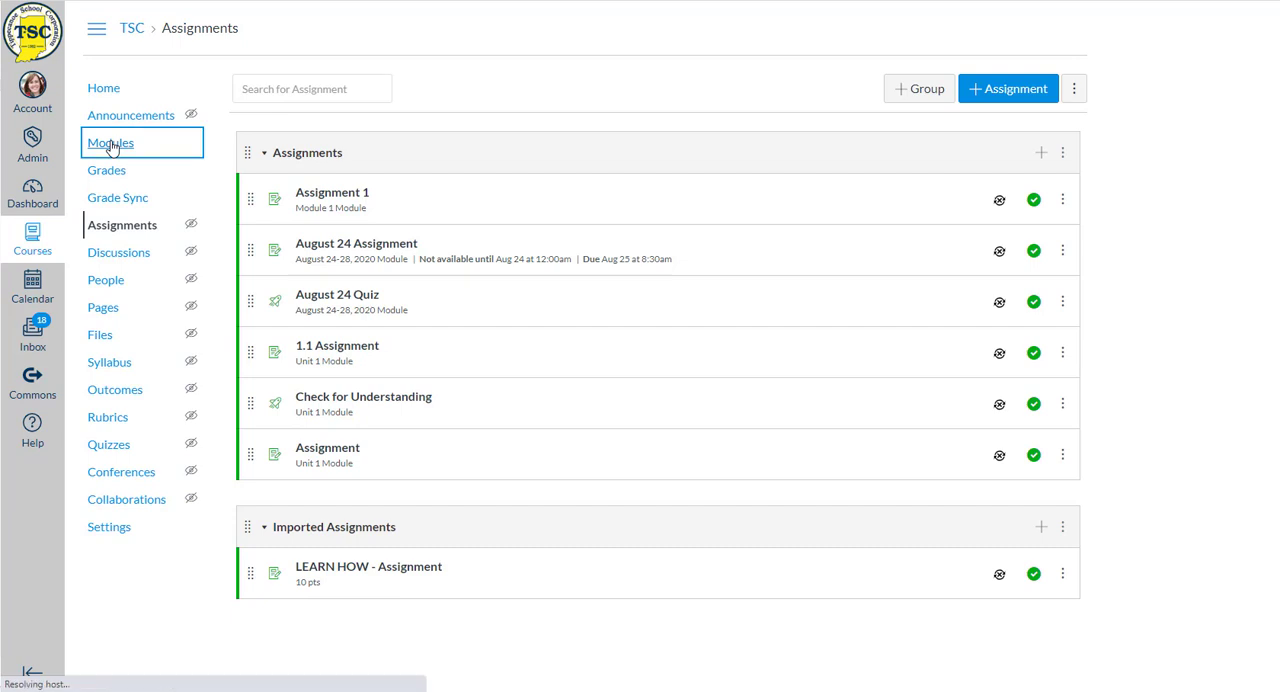